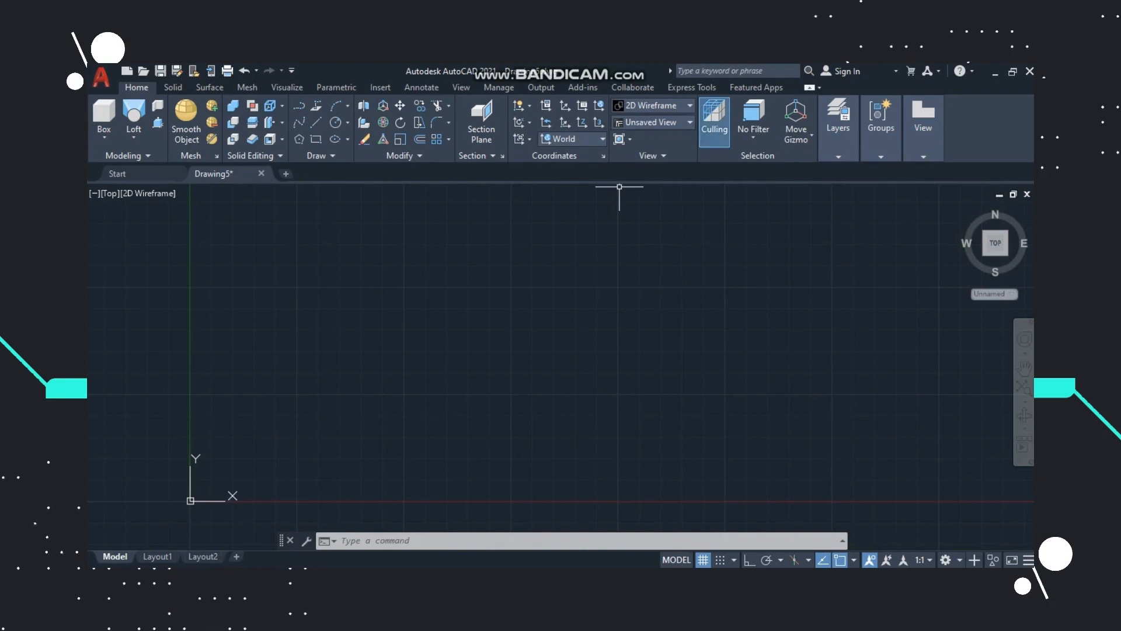
- Set the viewport to the SE Isometric view with the Shaded visual style
click(651, 122)
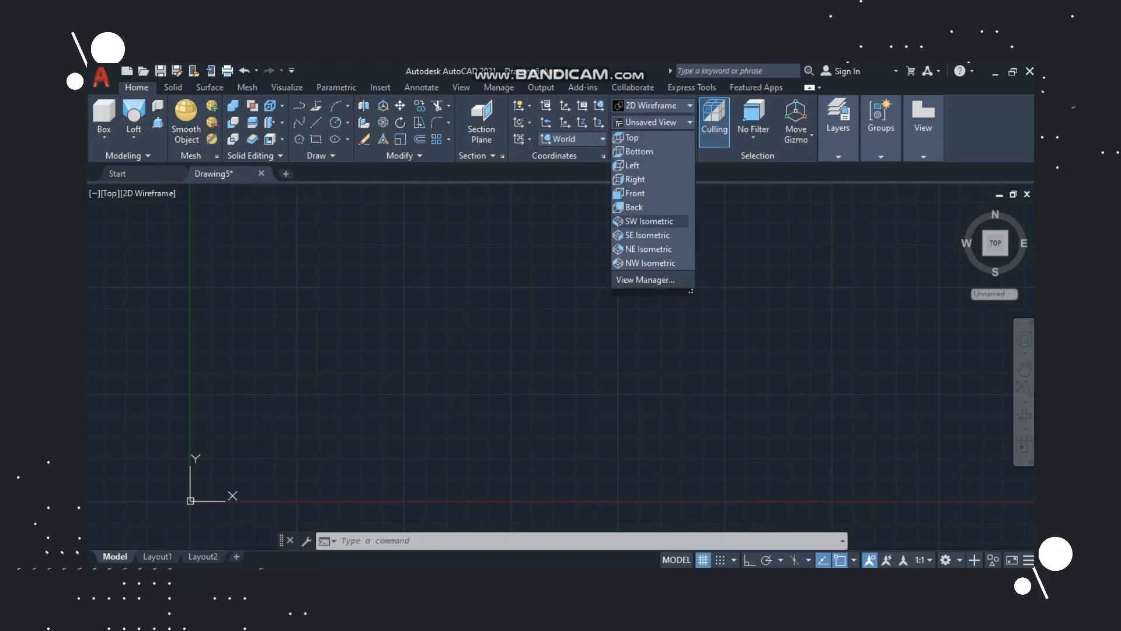
click(647, 235)
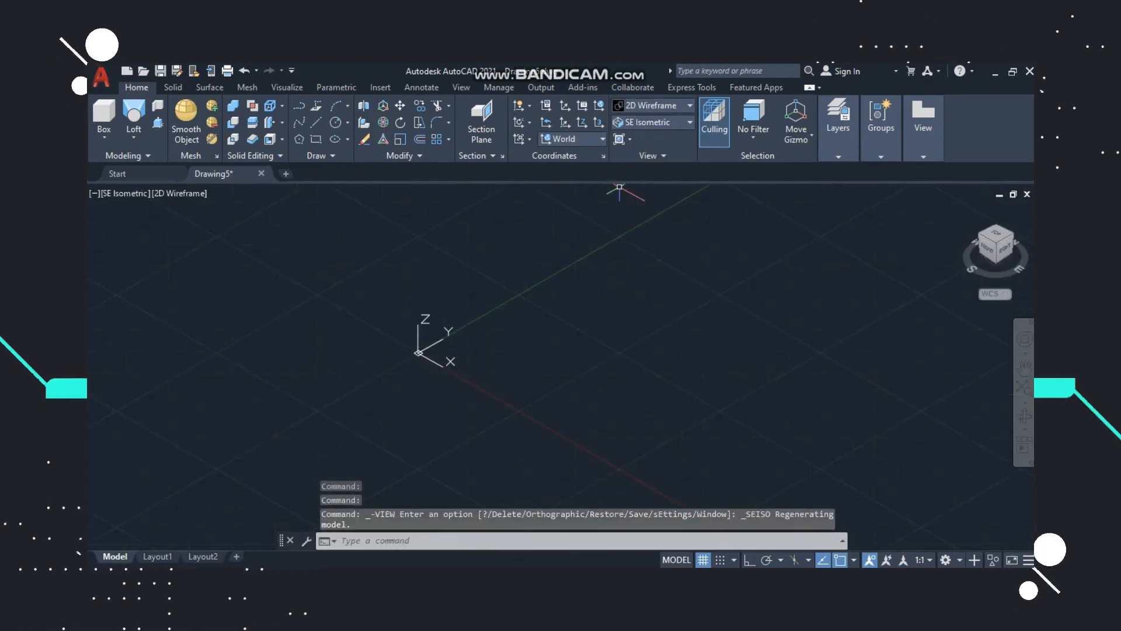
click(651, 105)
click(640, 188)
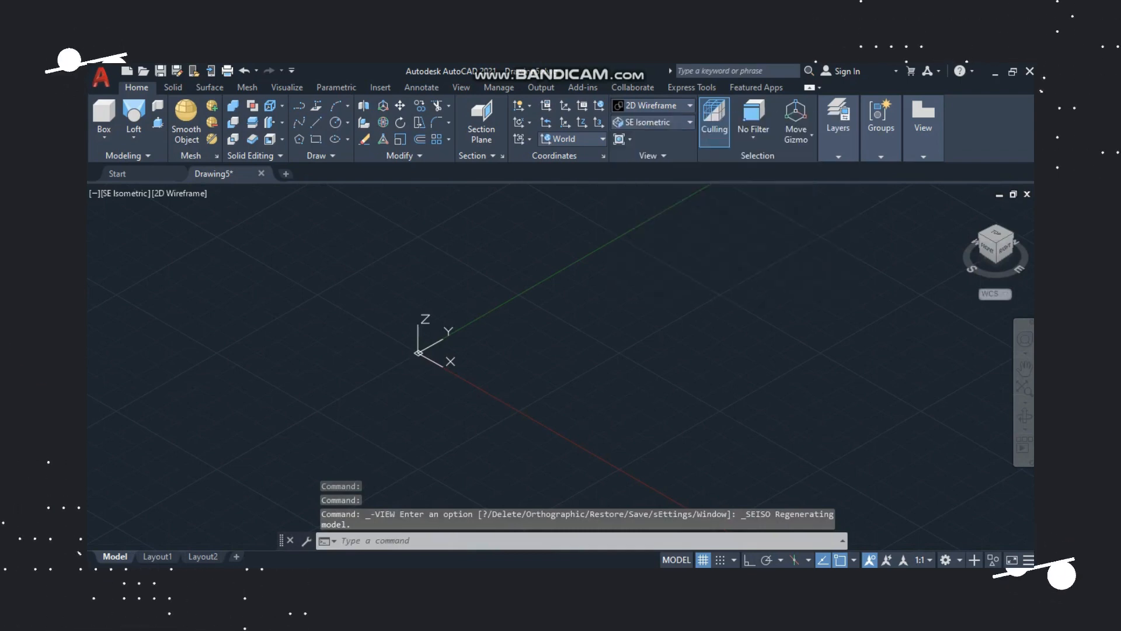
scroll(648, 244, up, 2)
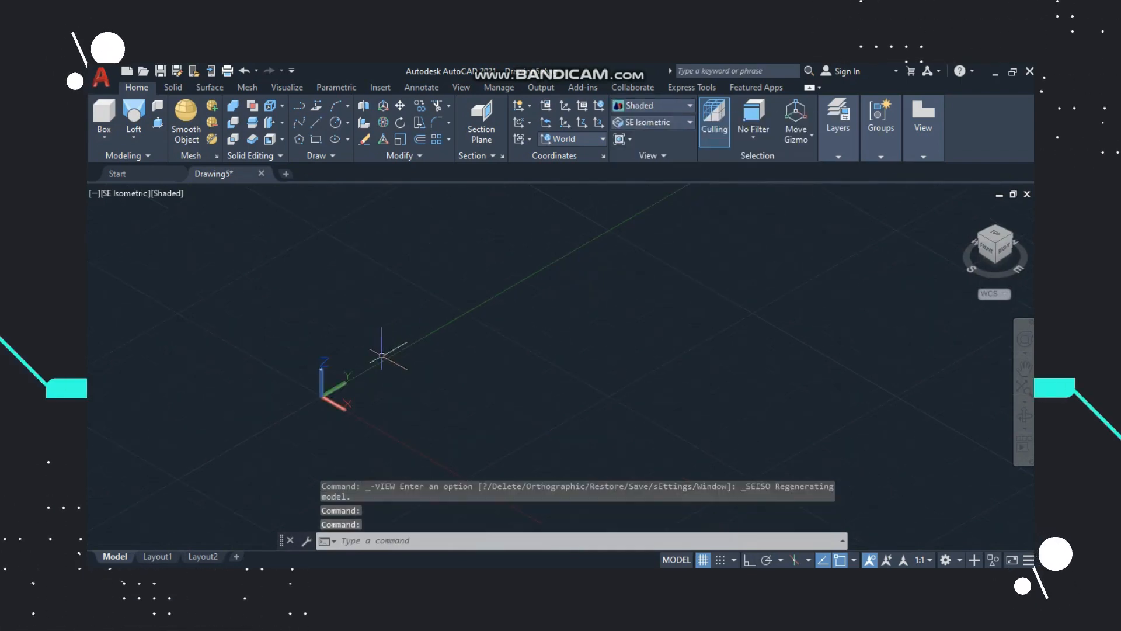
- Set the UCS icon to Noorigin so it stays in the viewport corner instead of at the origin
click(322, 396)
key(Escape)
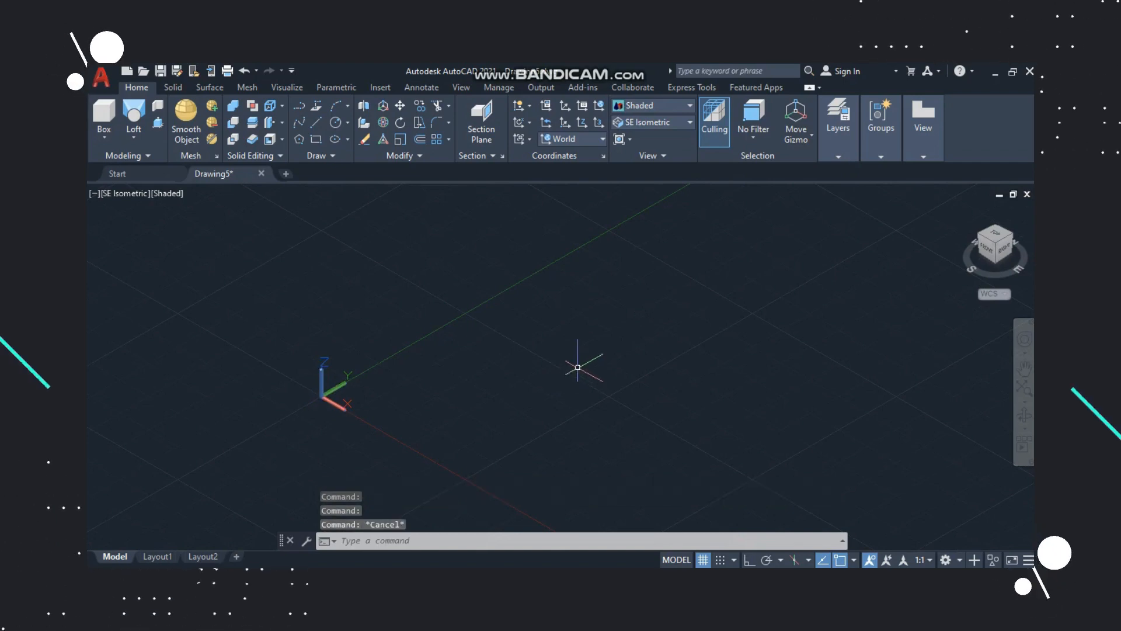
text(ucsicon)
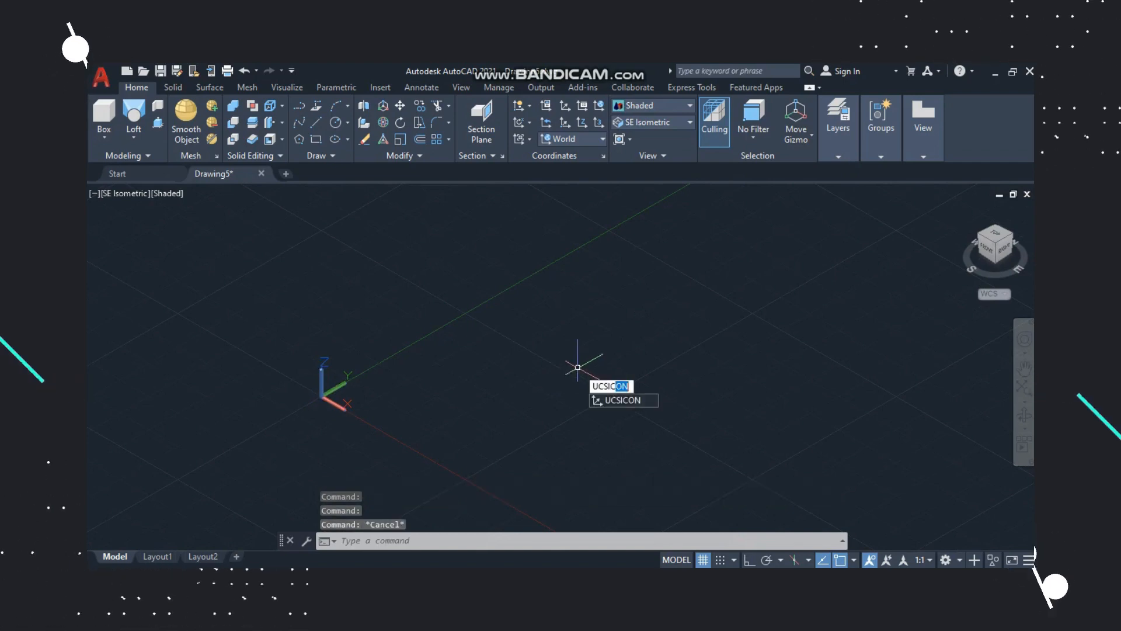
key(Return)
text(n)
key(Return)
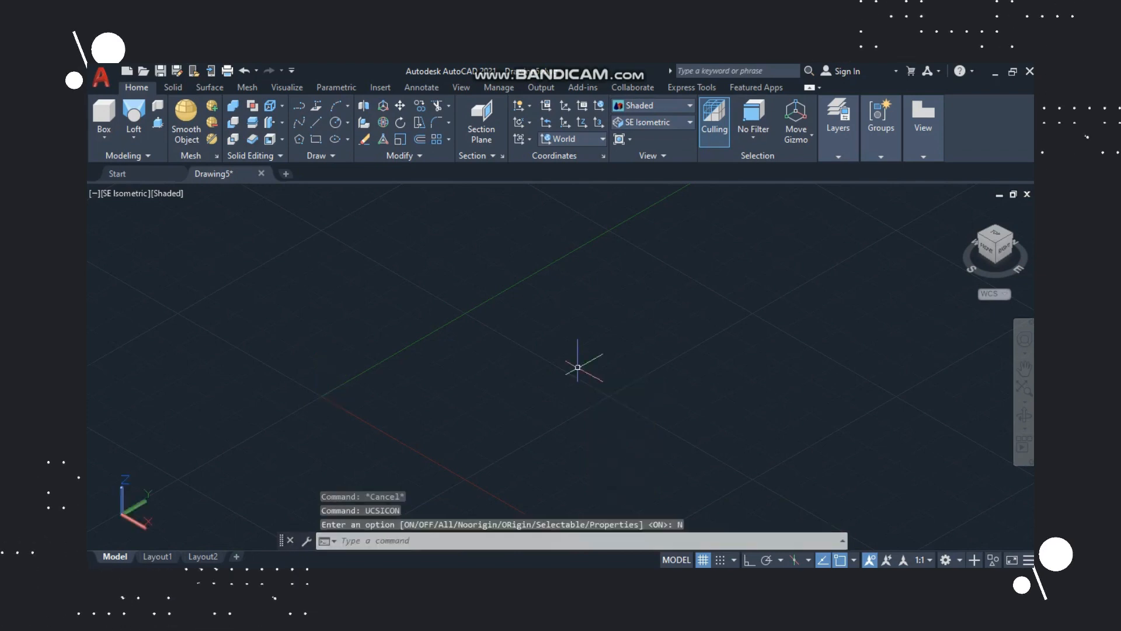
scroll(360, 427, down, 3)
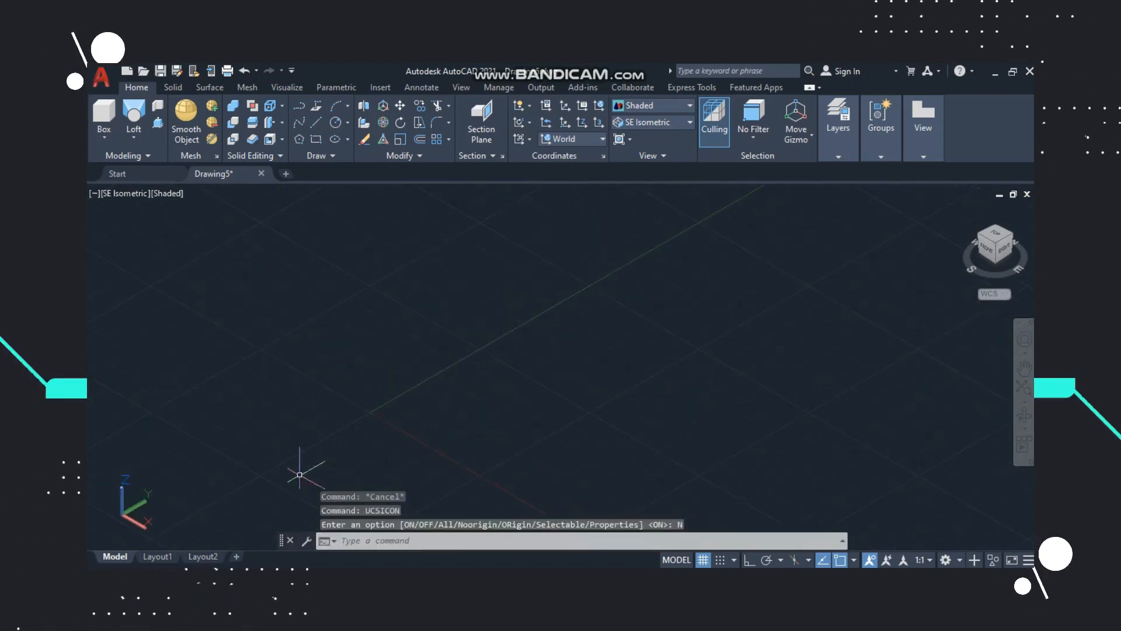
scroll(270, 473, up, 6)
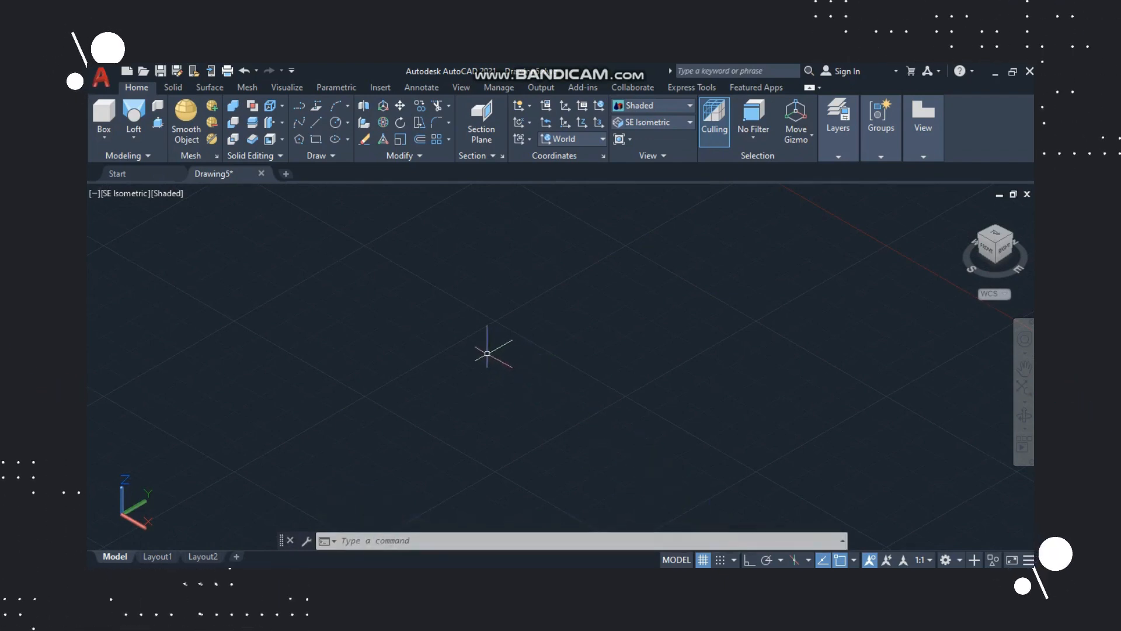
- Turn Ortho mode on to restrict drawing to the axis directions
key(F8)
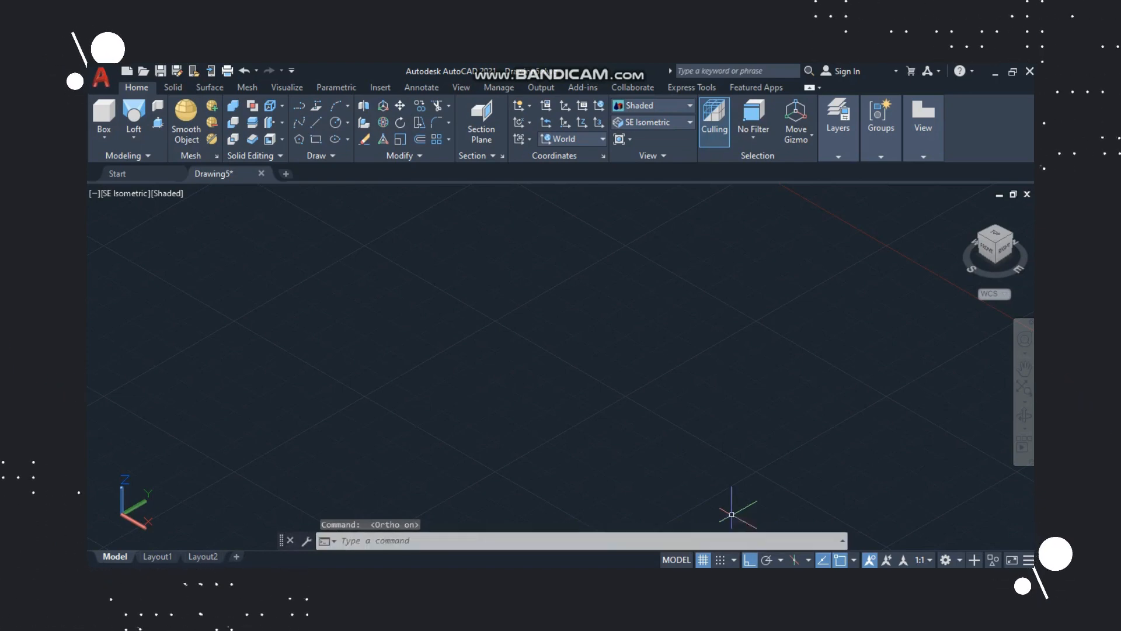
key(Escape)
click(690, 458)
key(Escape)
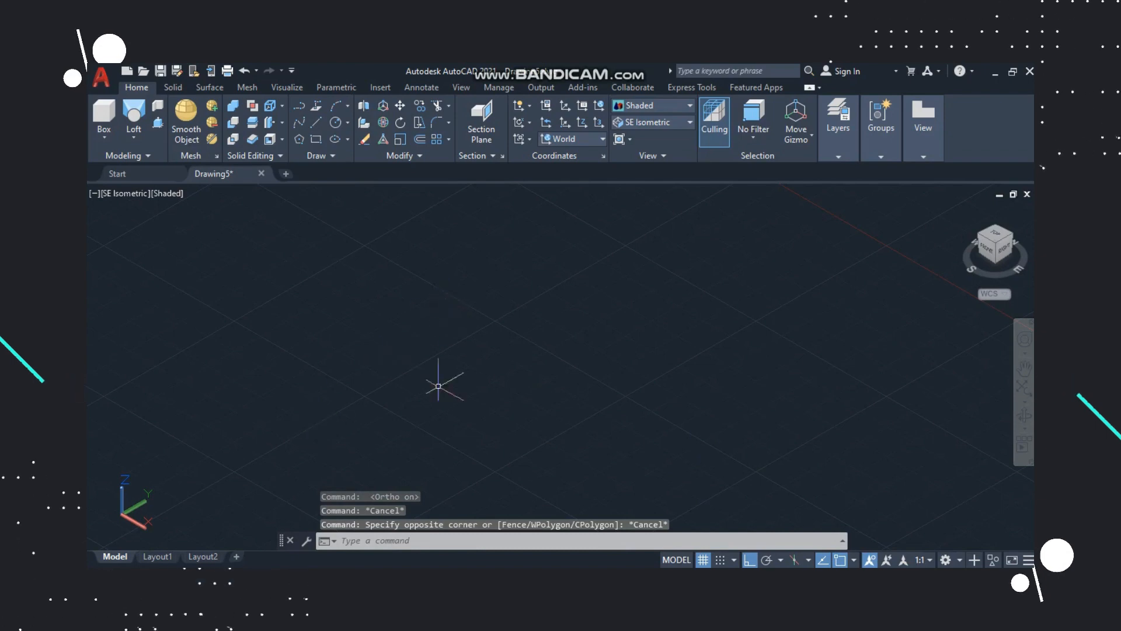
key(F8)
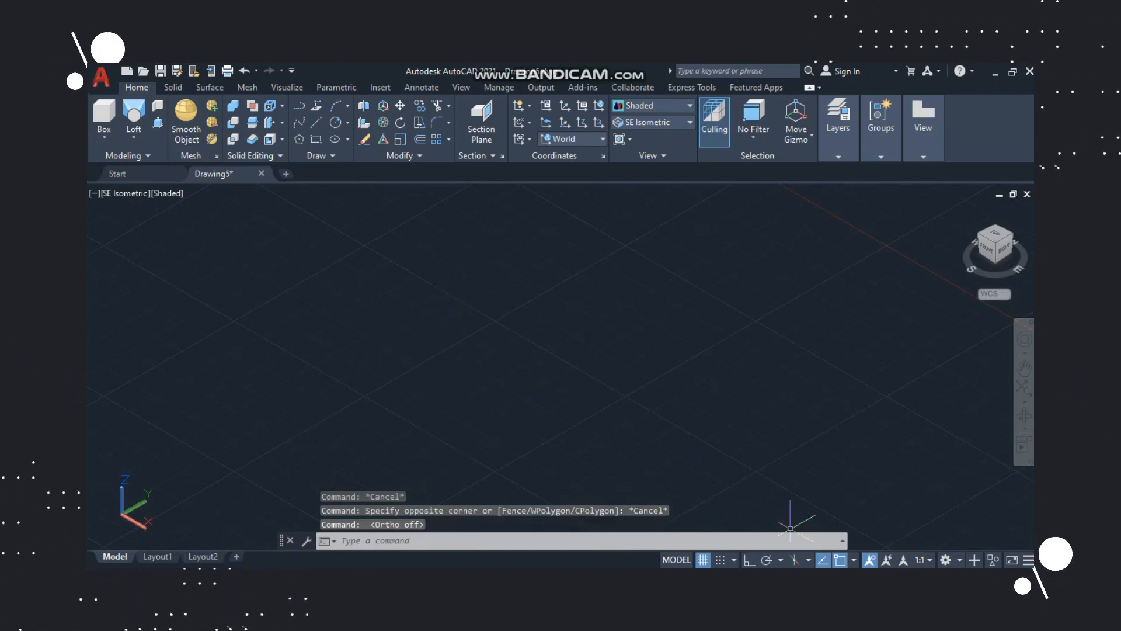
key(F8)
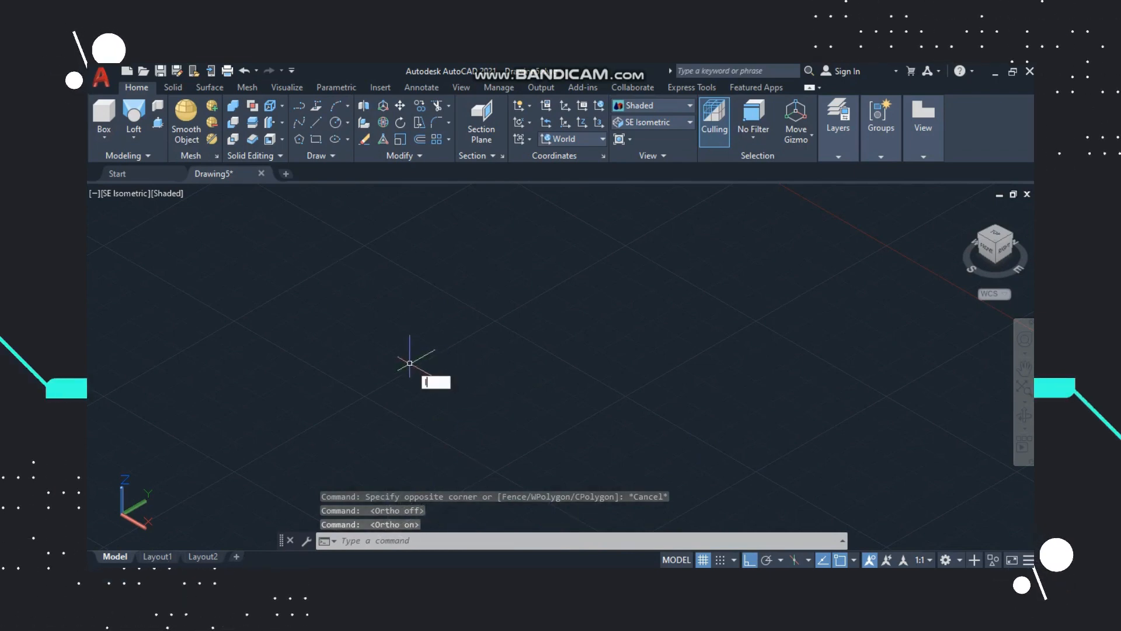
- Start a line path in empty space with a 10-unit segment along +Y and a 25-unit segment down along -Z
text(l)
key(Return)
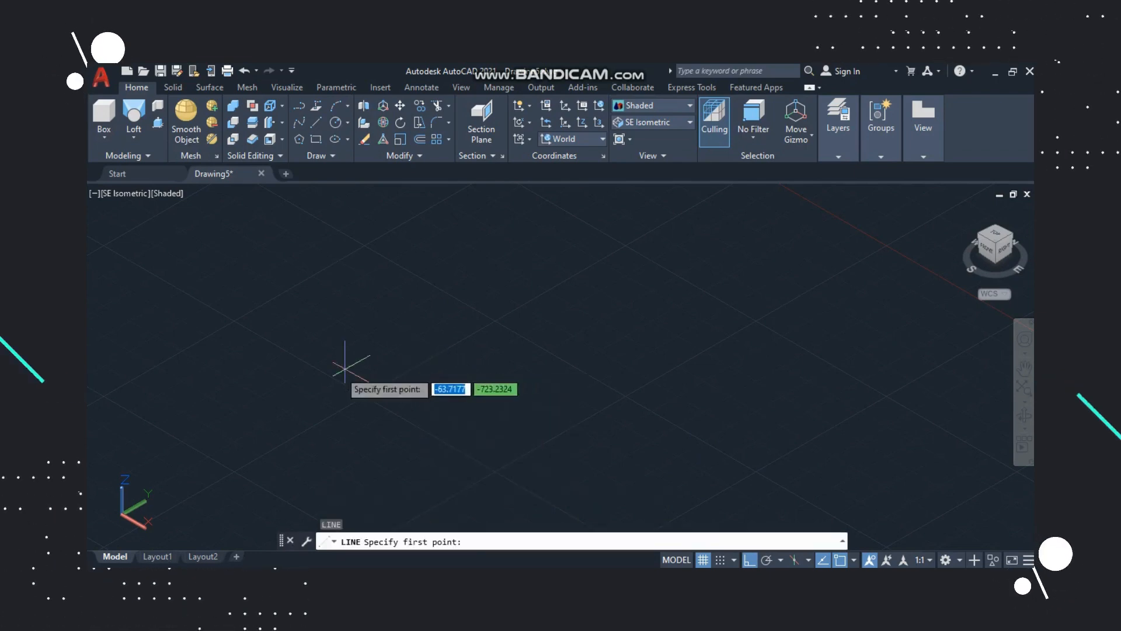
click(330, 419)
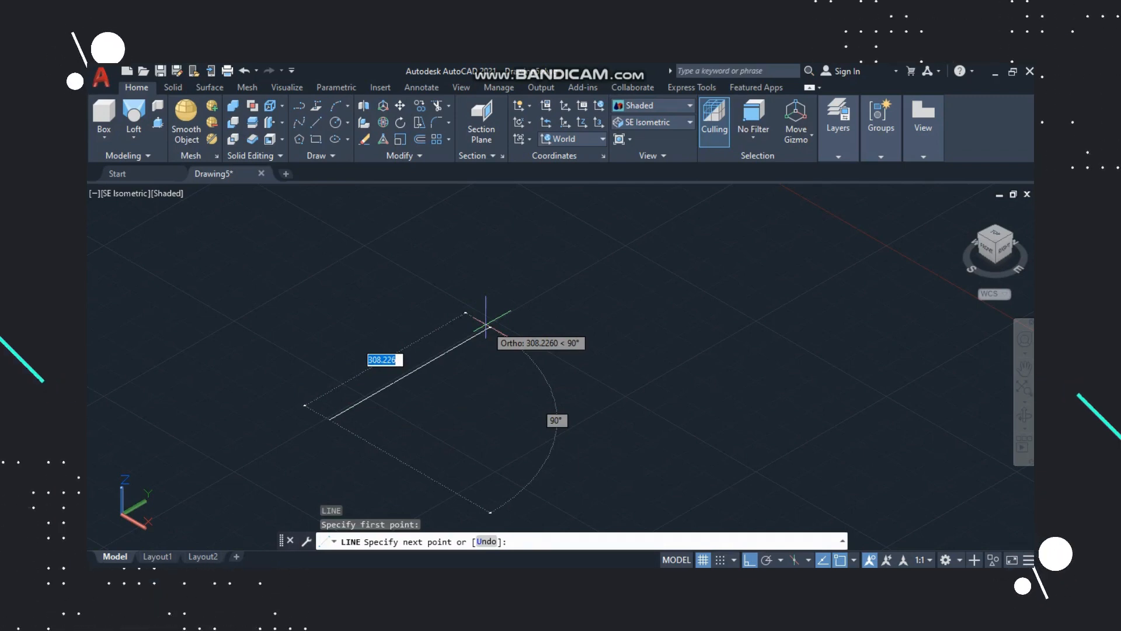
key(BackSpace)
key(Return)
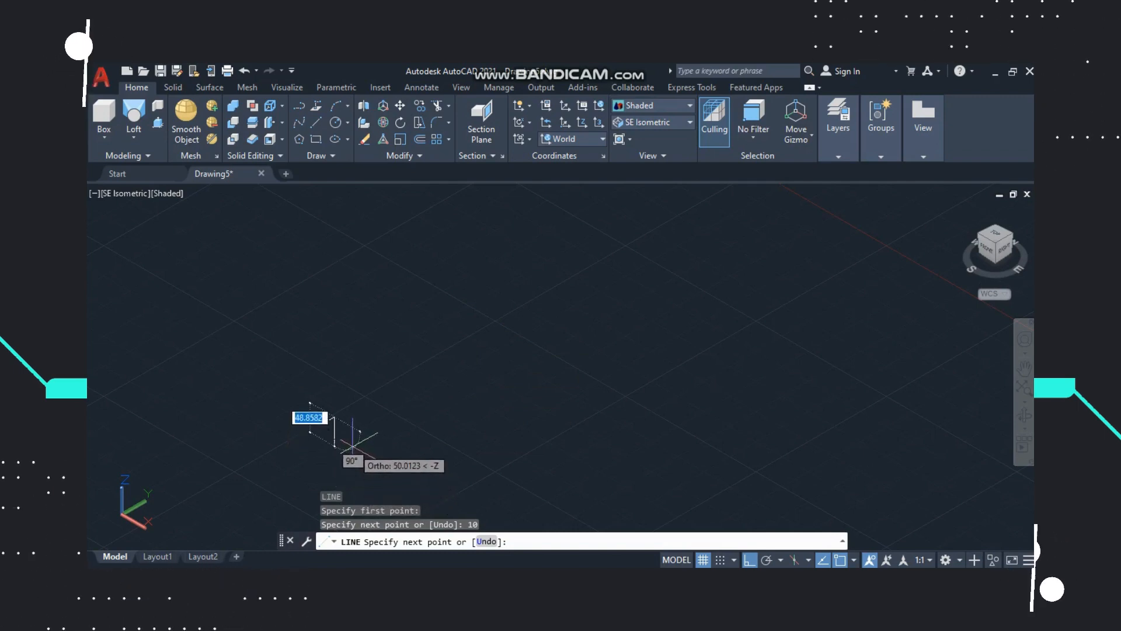
scroll(361, 469, up, 2)
scroll(304, 412, up, 1)
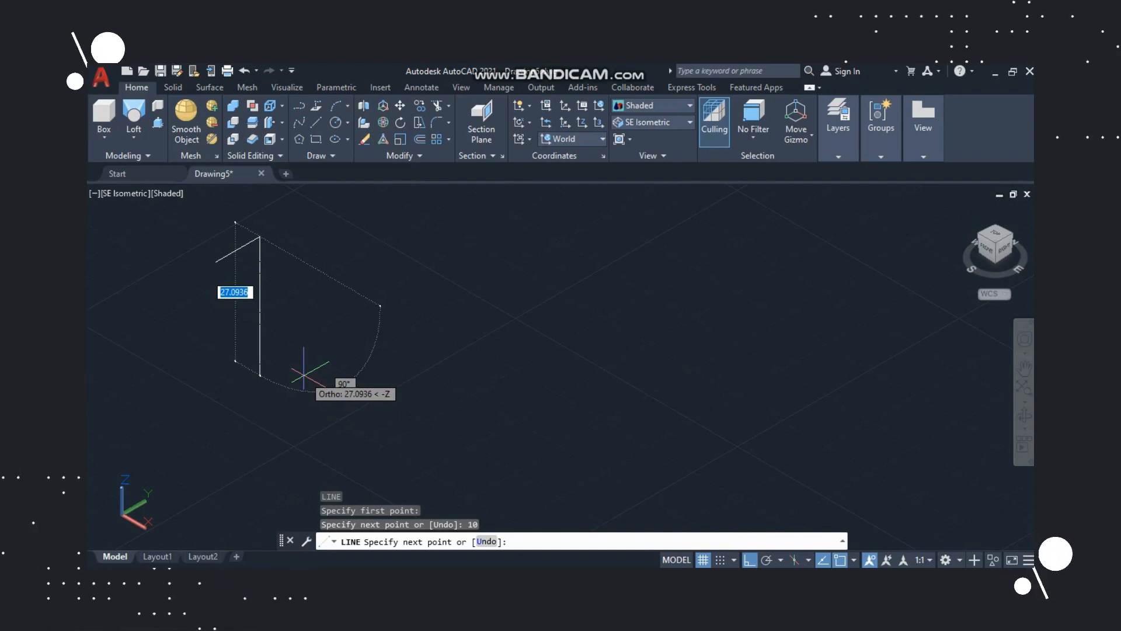
text(25)
key(Return)
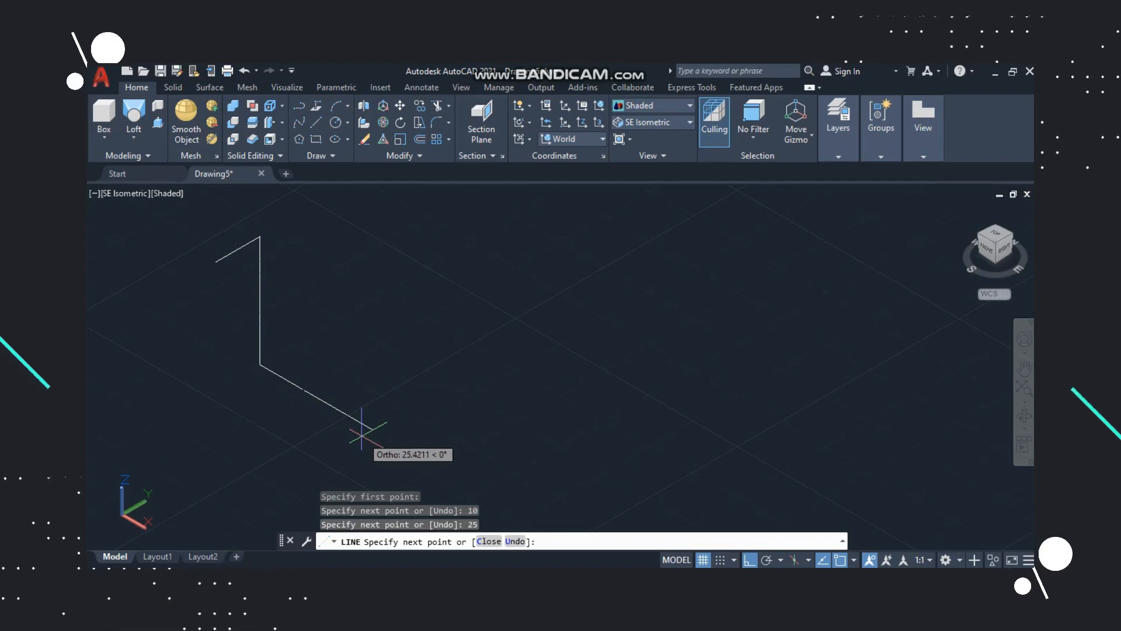
- Continue the line path 20 units along +X and 35 units up along +Z
text(4)
key(BackSpace)
key(BackSpace)
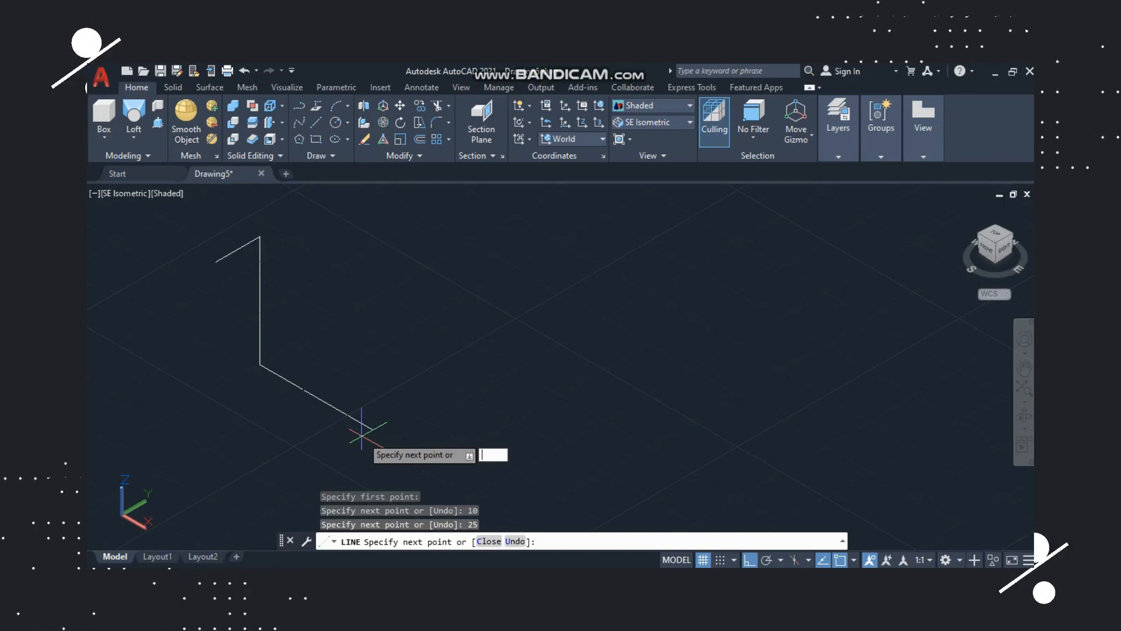
text(20)
key(Return)
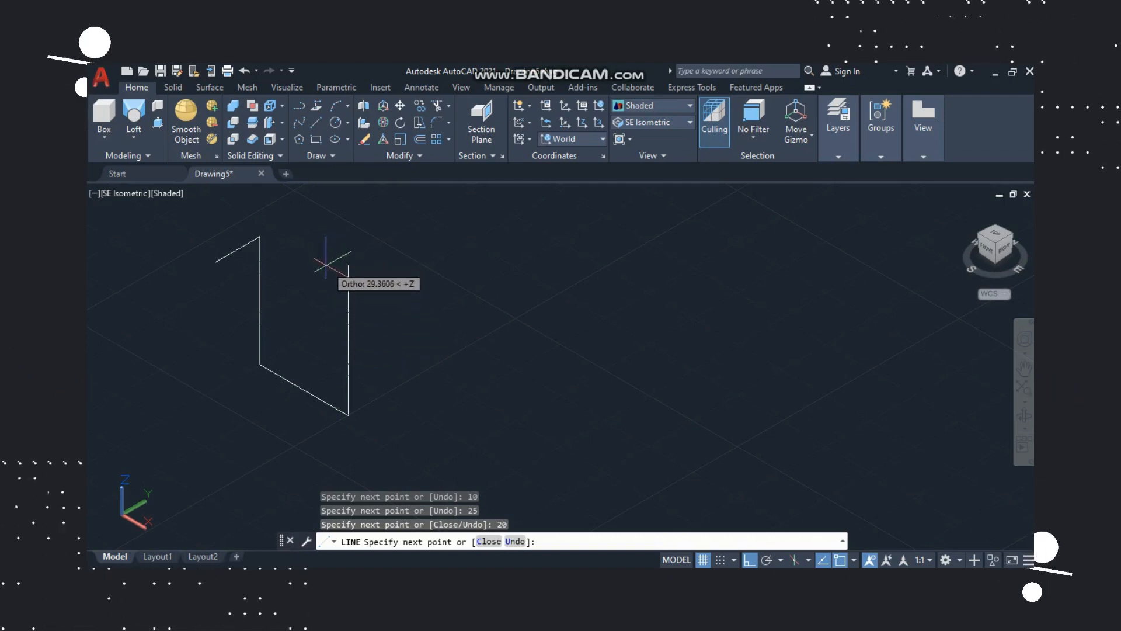
text(35)
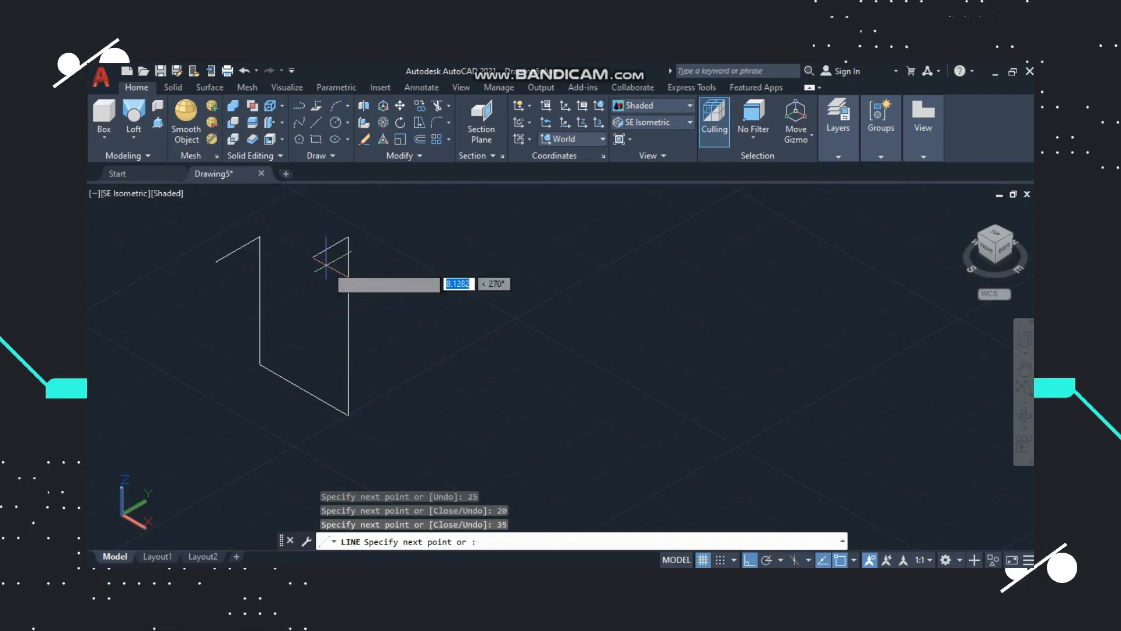
key(Return)
- Extend the line path 20 units along +Y and 10 units down along -Z
scroll(409, 226, down, 3)
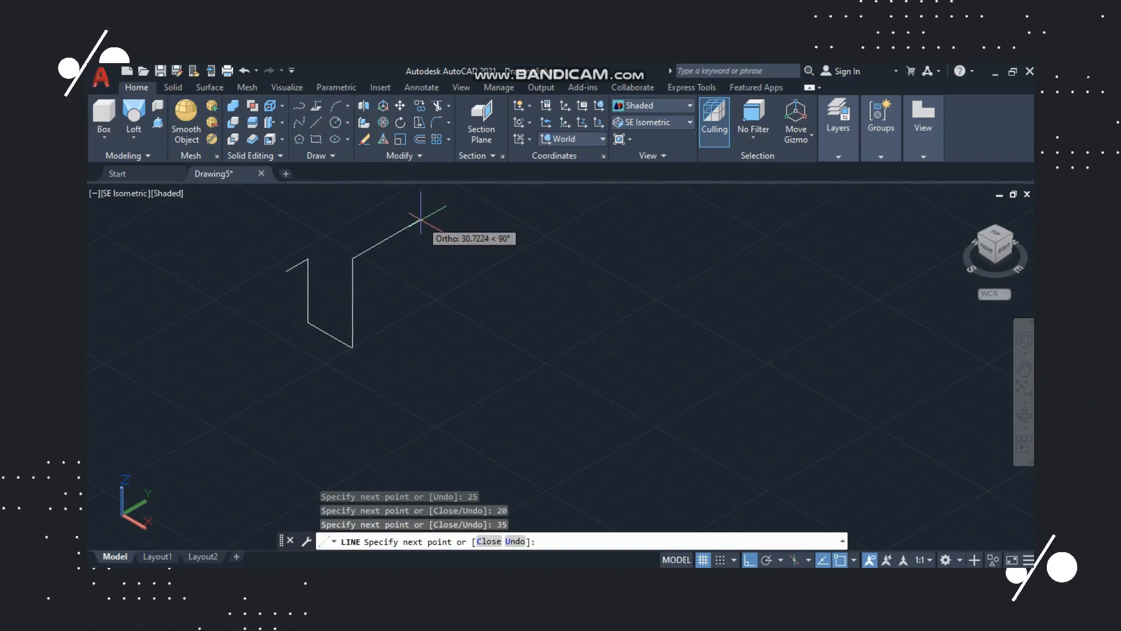
text(20)
key(Return)
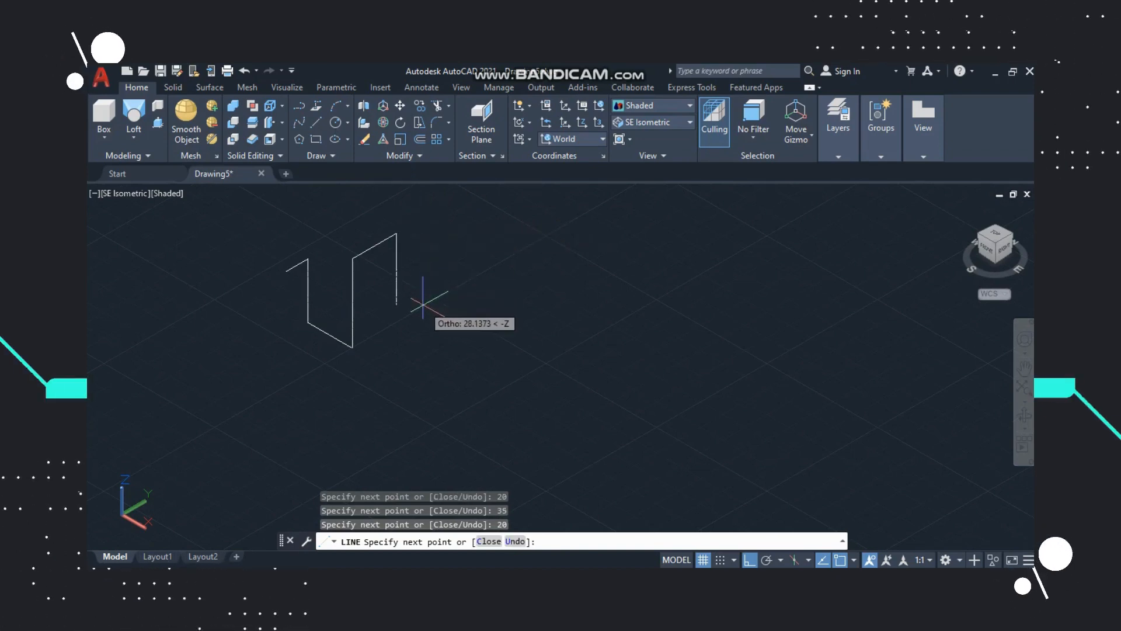
text(10)
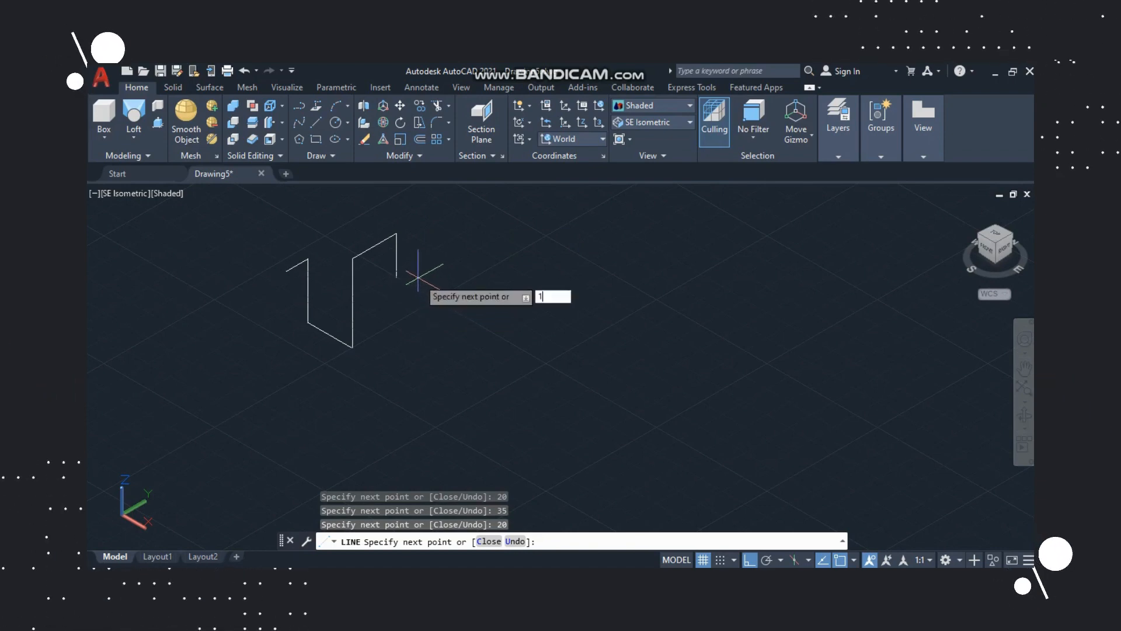
key(Return)
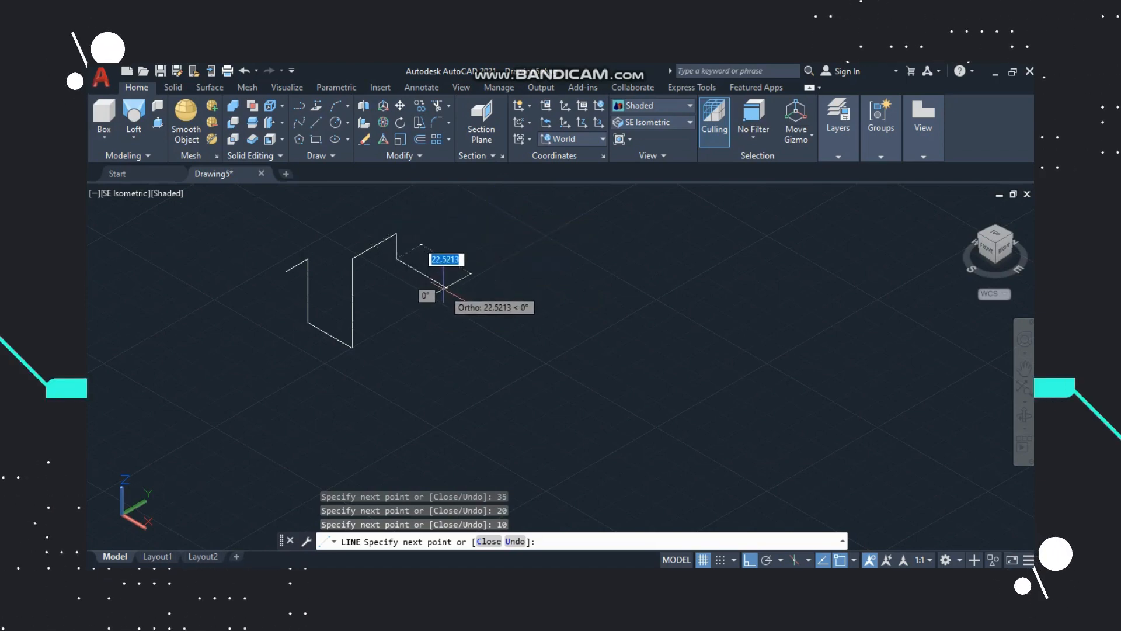
- Finish the line path with a 25-unit segment along +X and end the Line command
text(25)
key(Return)
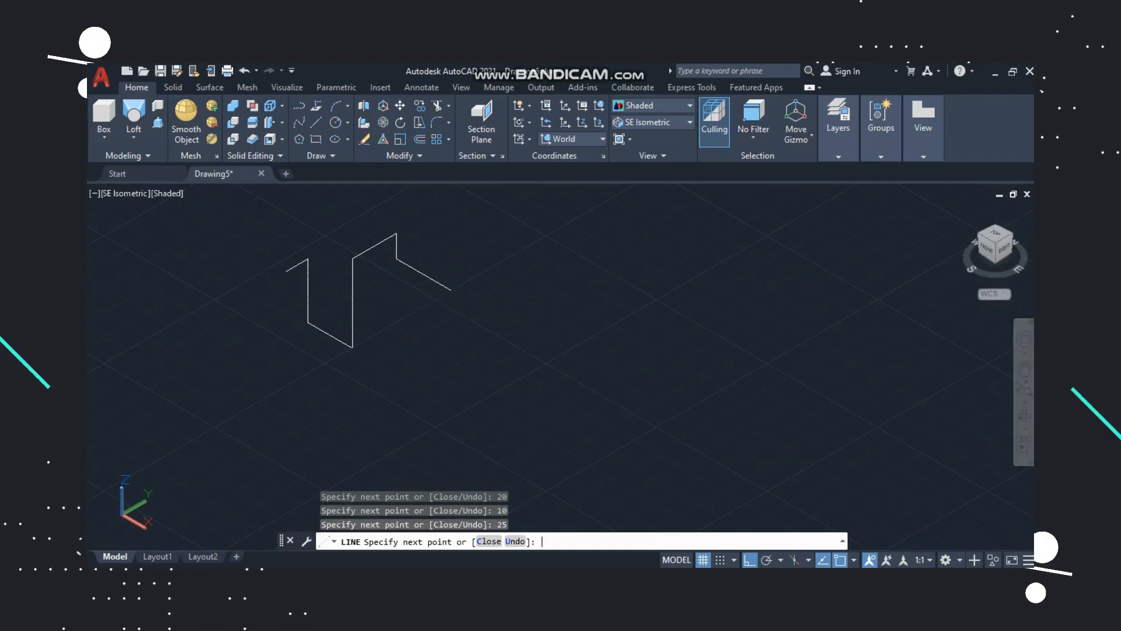
key(Return)
scroll(447, 291, down, 6)
scroll(280, 219, up, 2)
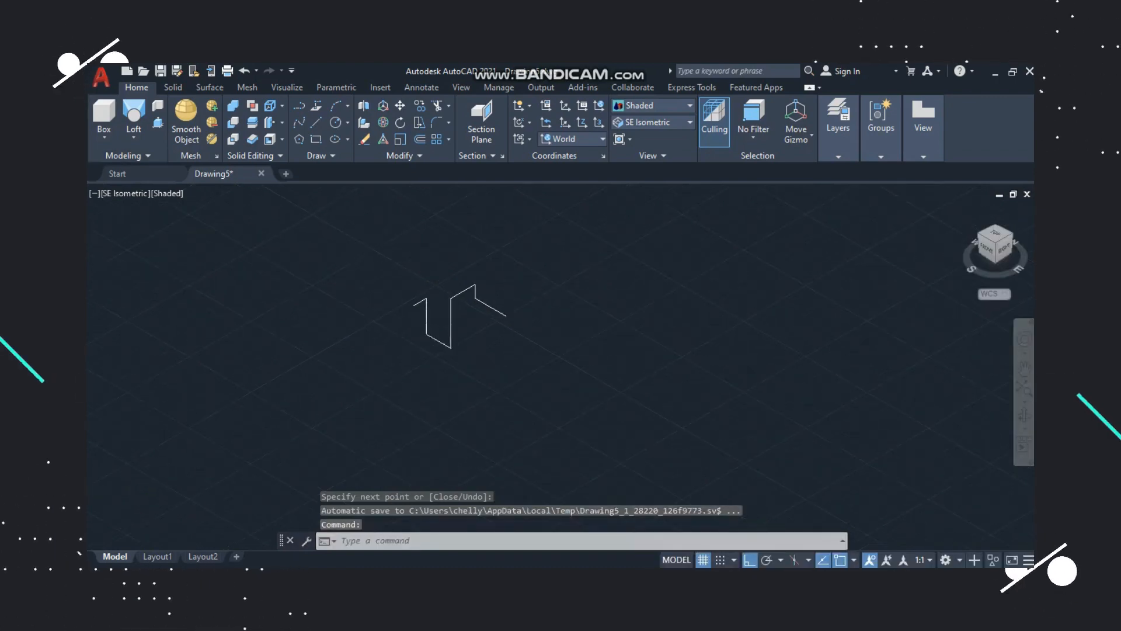
scroll(450, 283, up, 5)
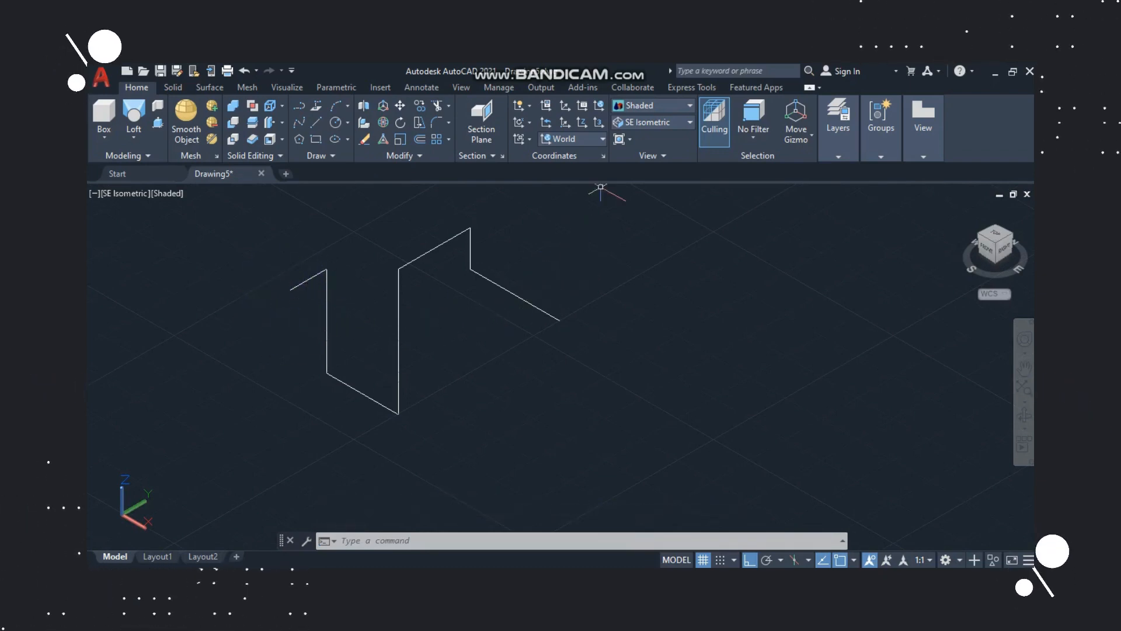
- Switch the UCS to Front and draw a circle of radius 5 near the free end of the last line segment
click(572, 138)
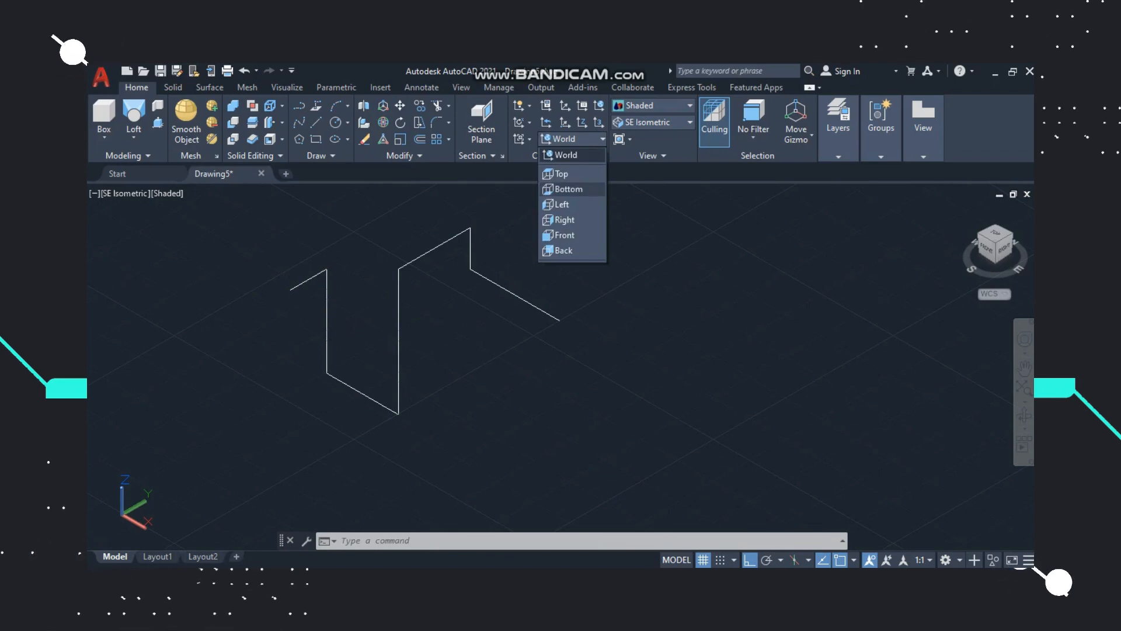
click(560, 235)
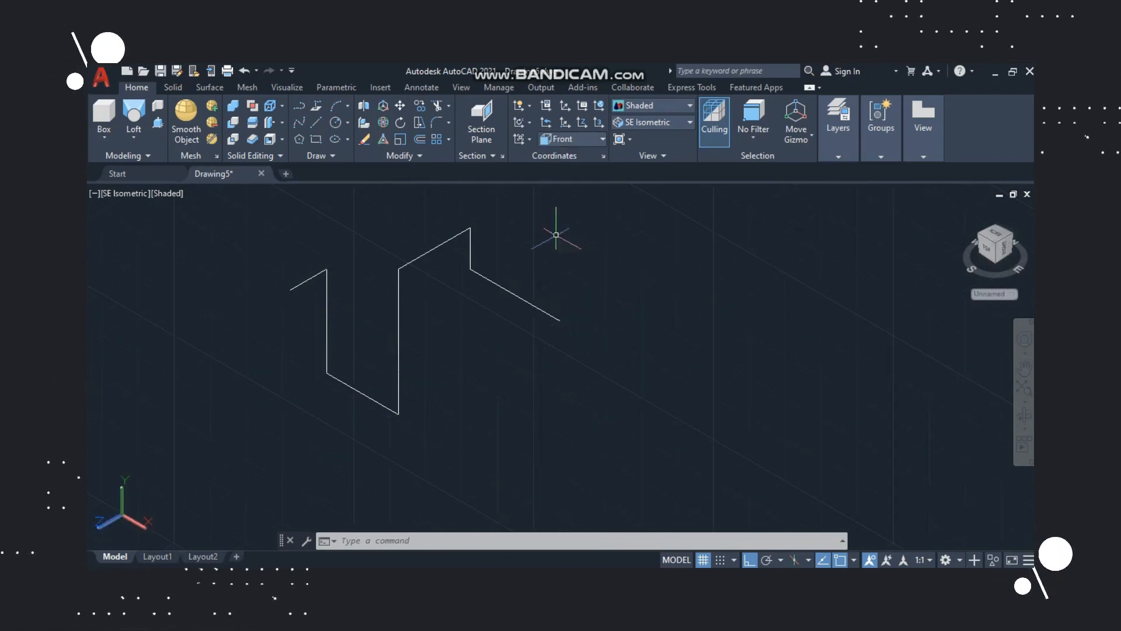
text(c)
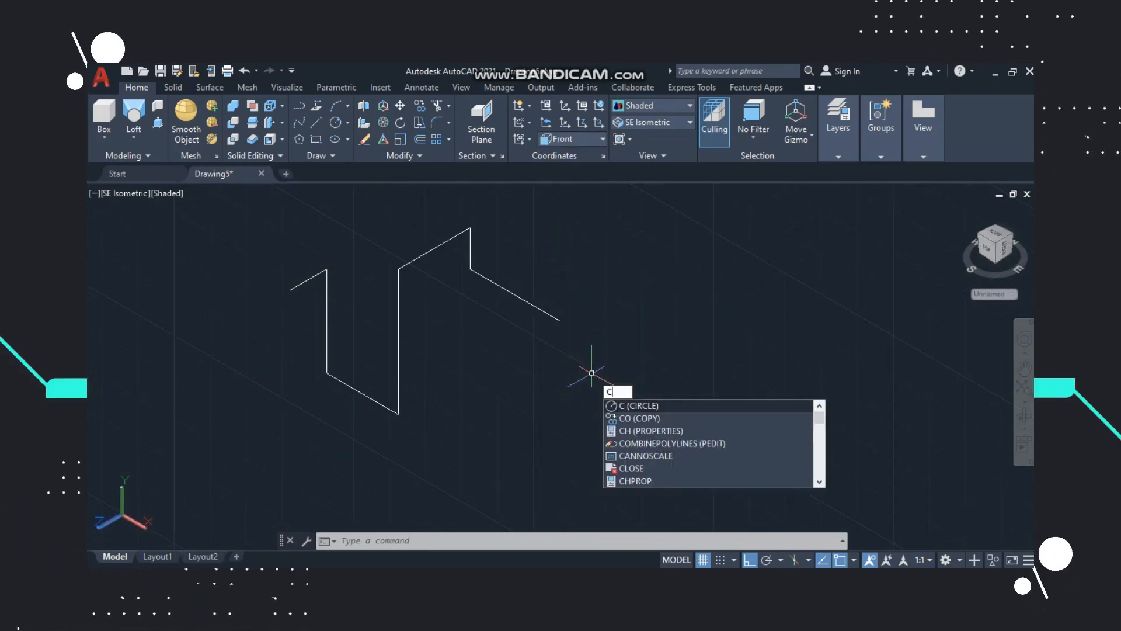
key(Return)
click(591, 371)
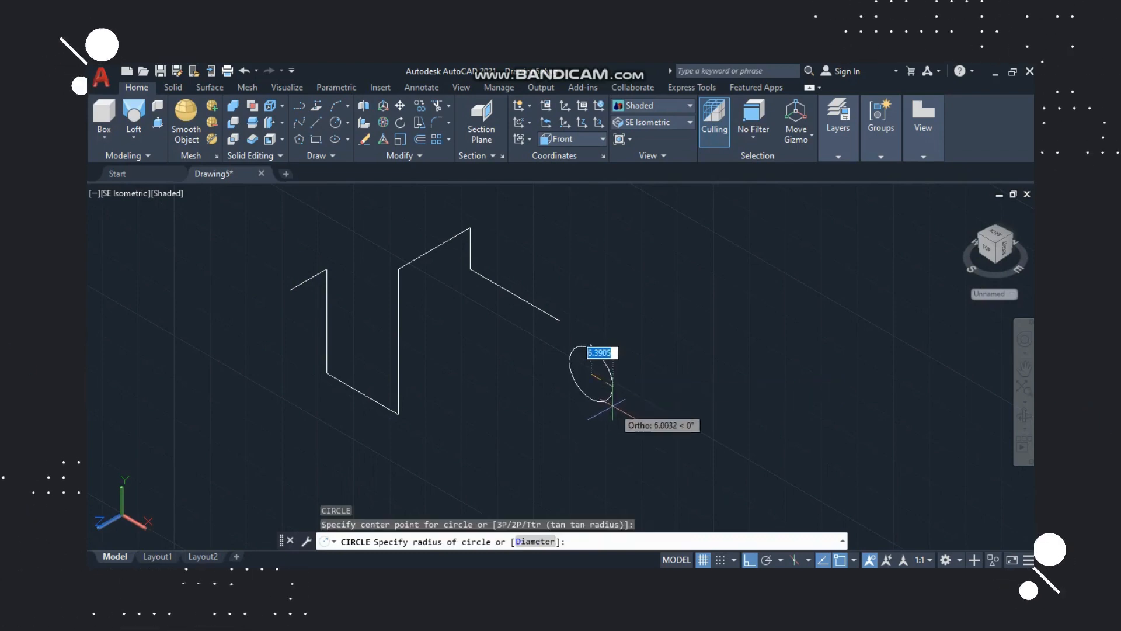
text(5)
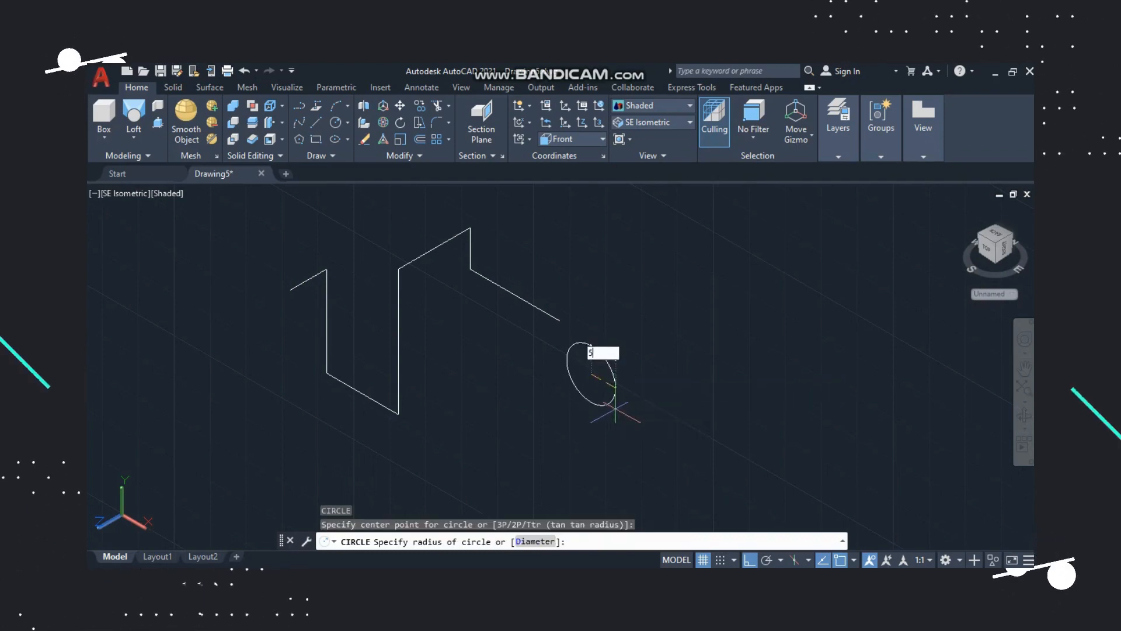
key(Return)
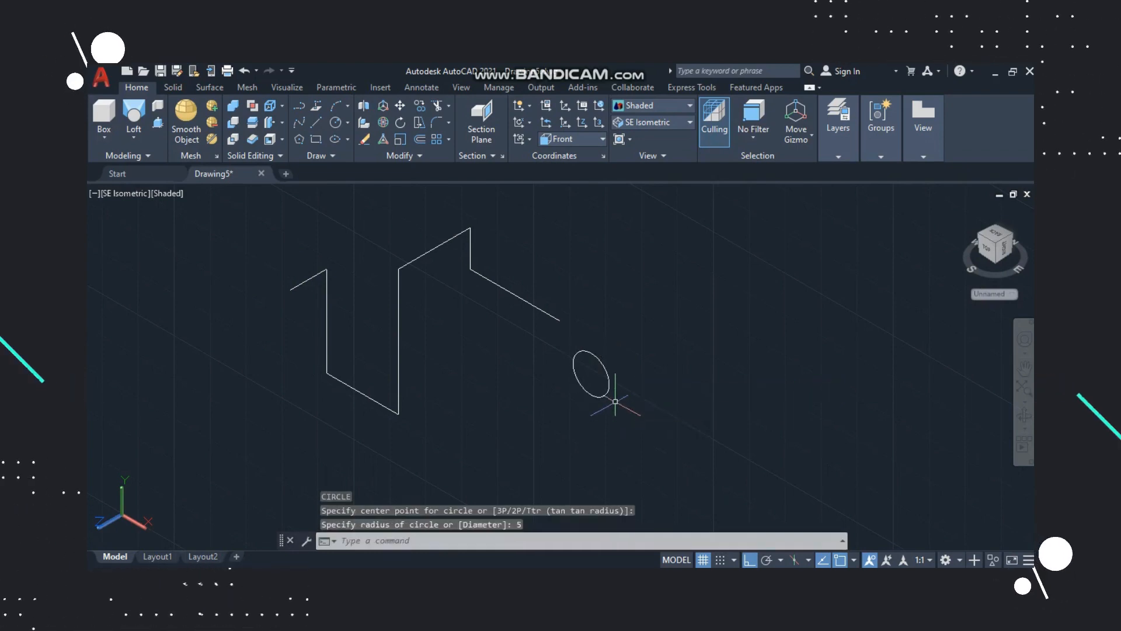
- Move the circle by its center onto the free end of the path's short first segment
text(m)
key(Return)
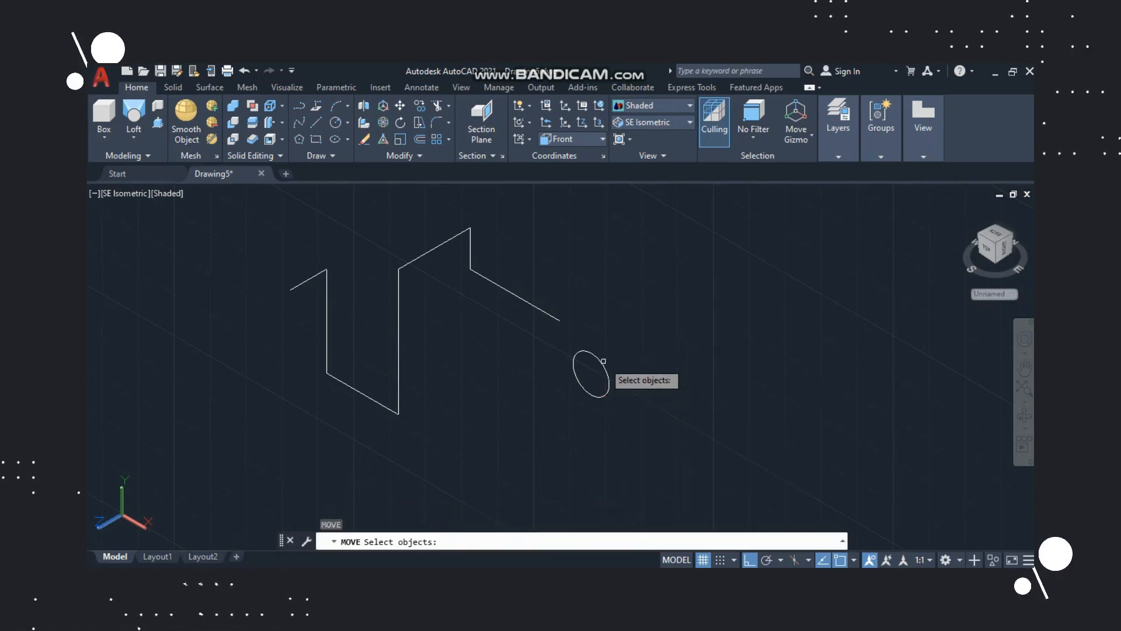
click(603, 361)
key(Return)
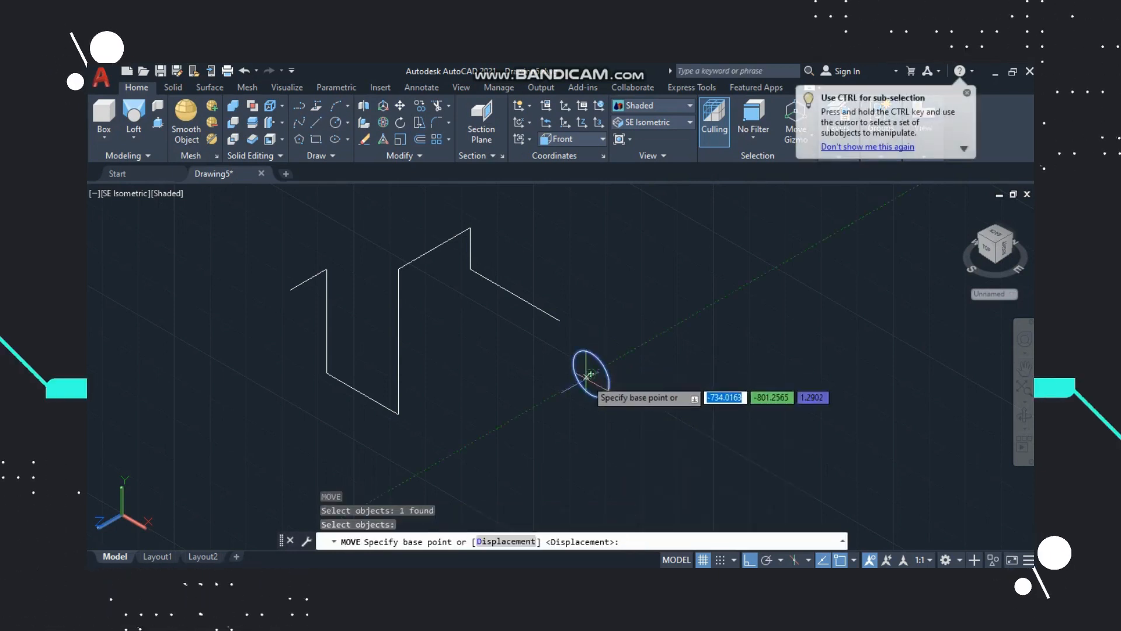
click(591, 374)
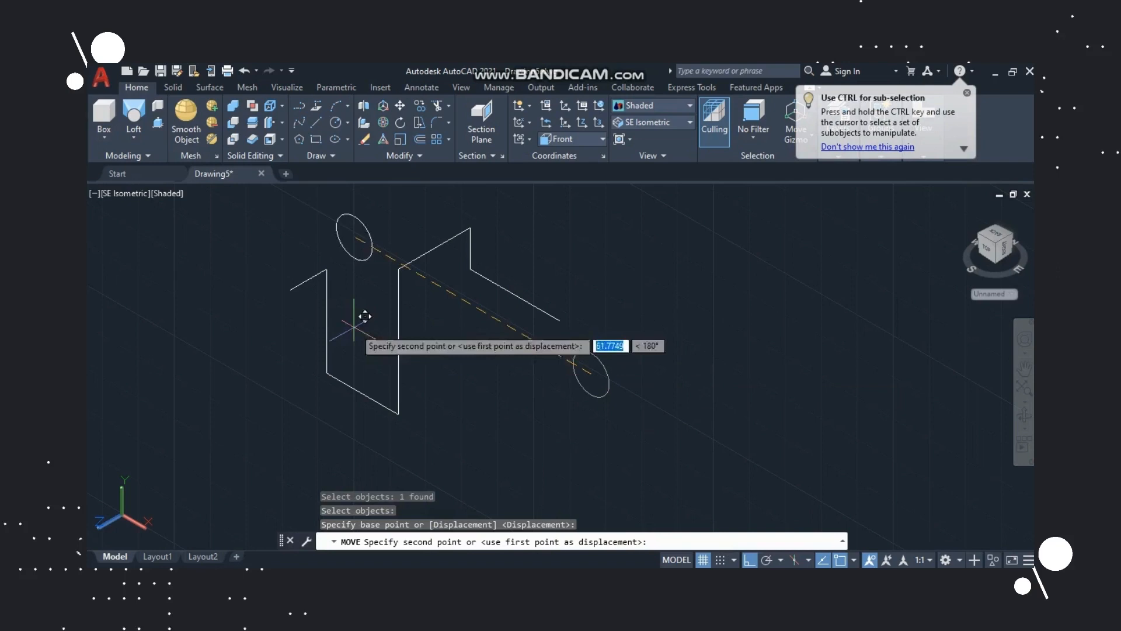
click(293, 290)
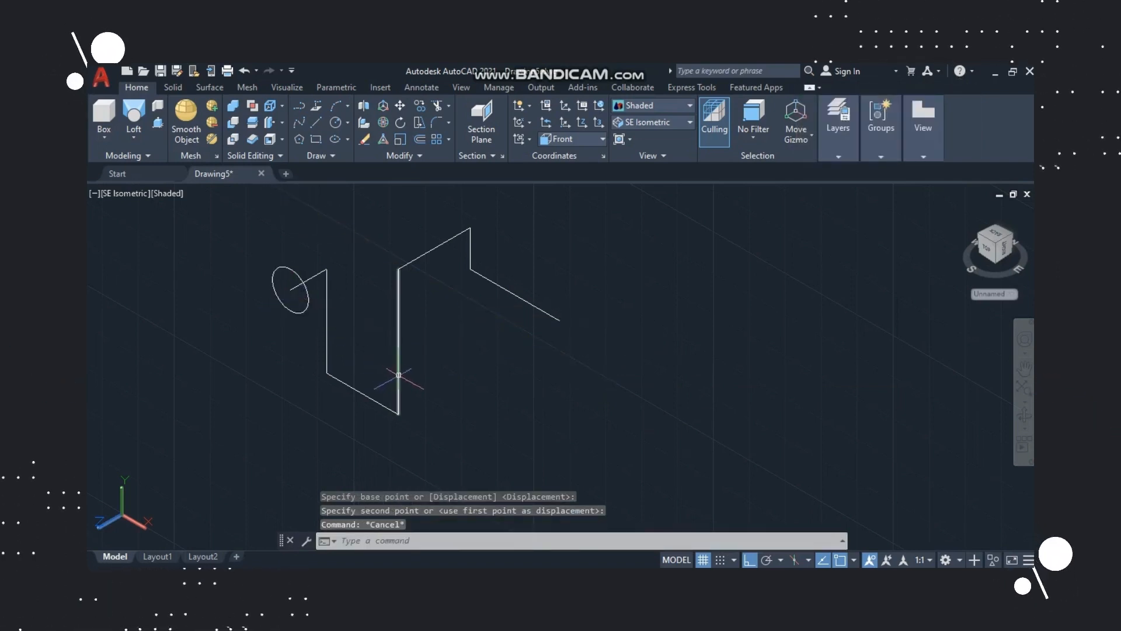
key(Escape)
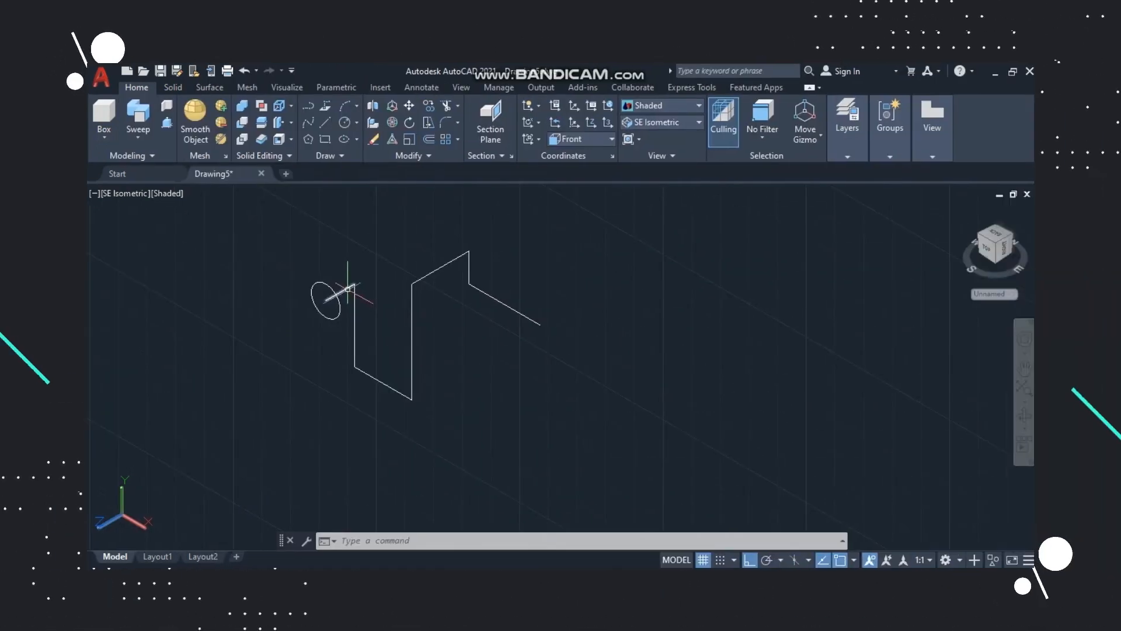
- Select all seven line segments of the path and join them into one 3D polyline
click(358, 318)
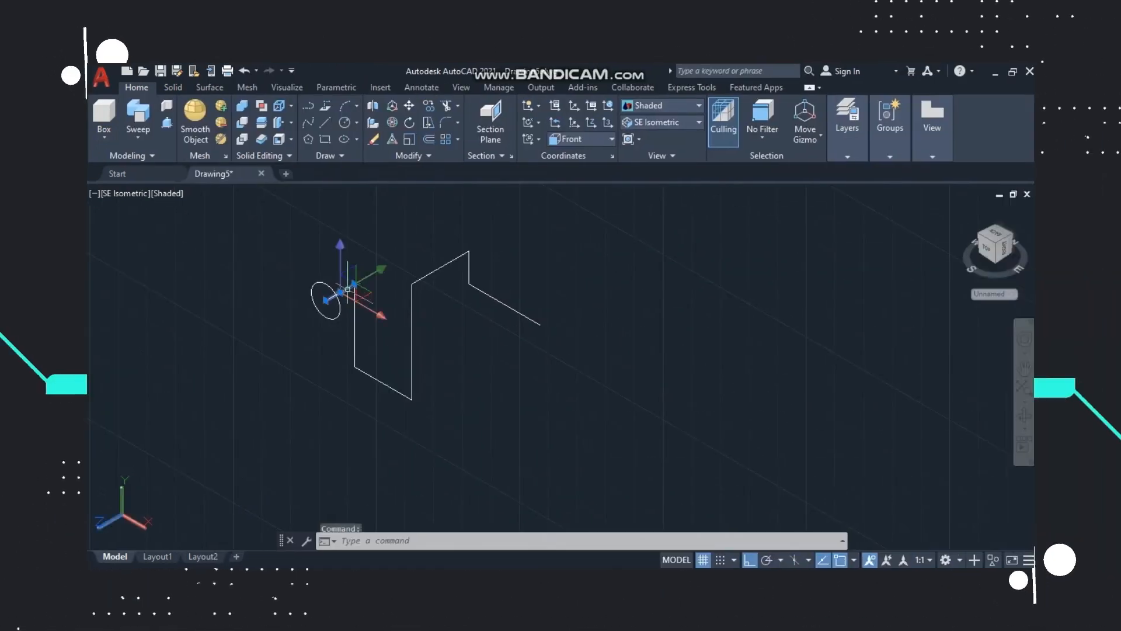
click(358, 332)
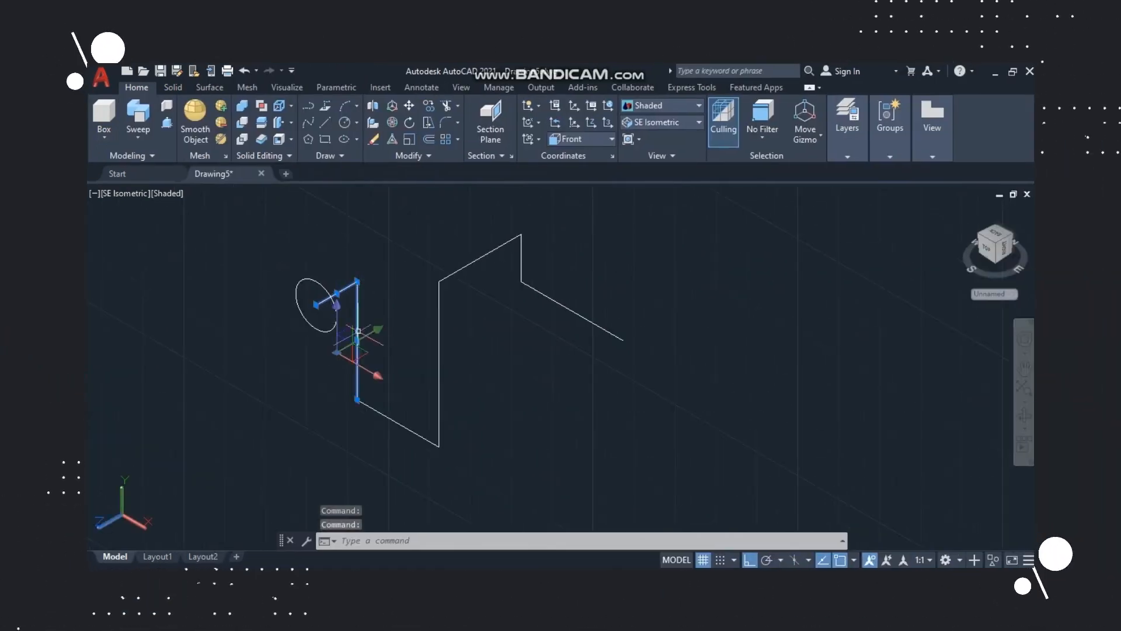
click(393, 418)
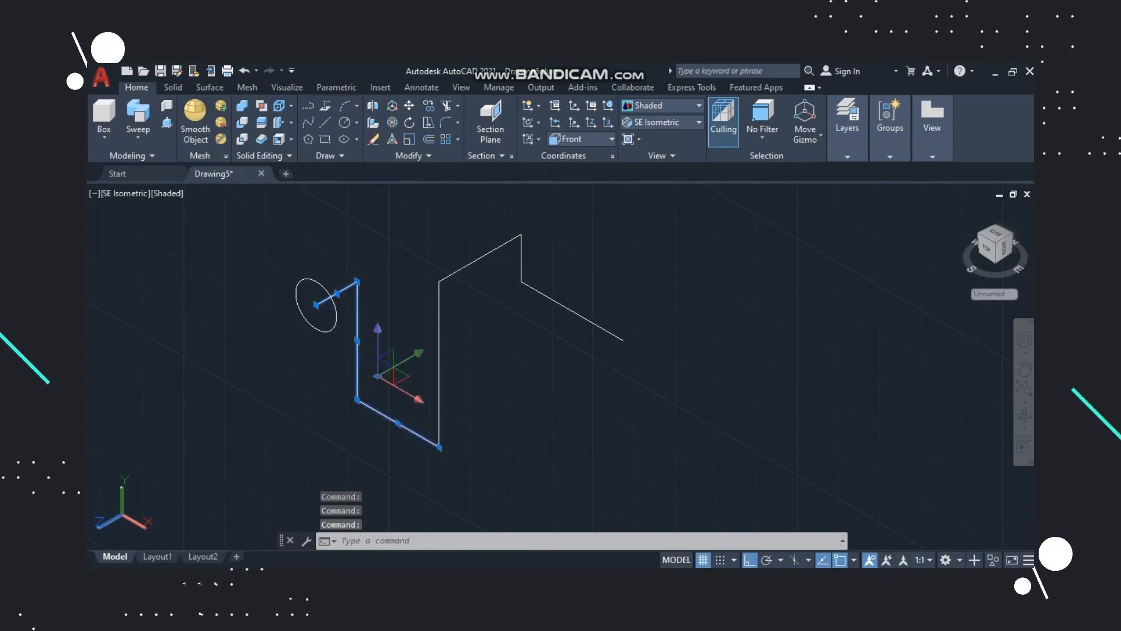
double_click(393, 418)
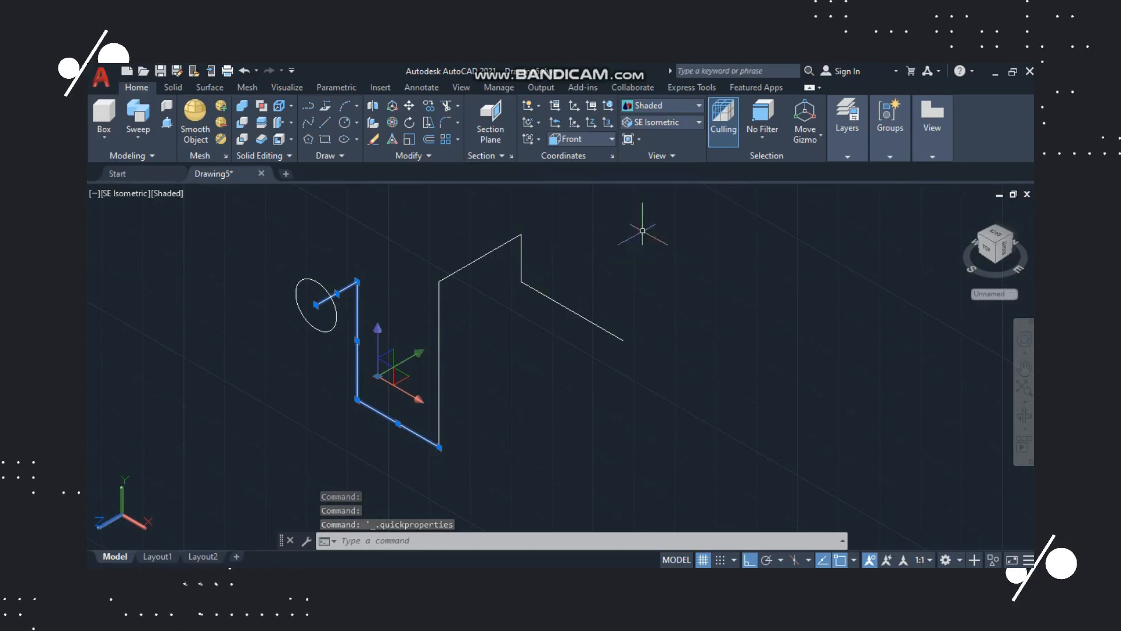
click(439, 327)
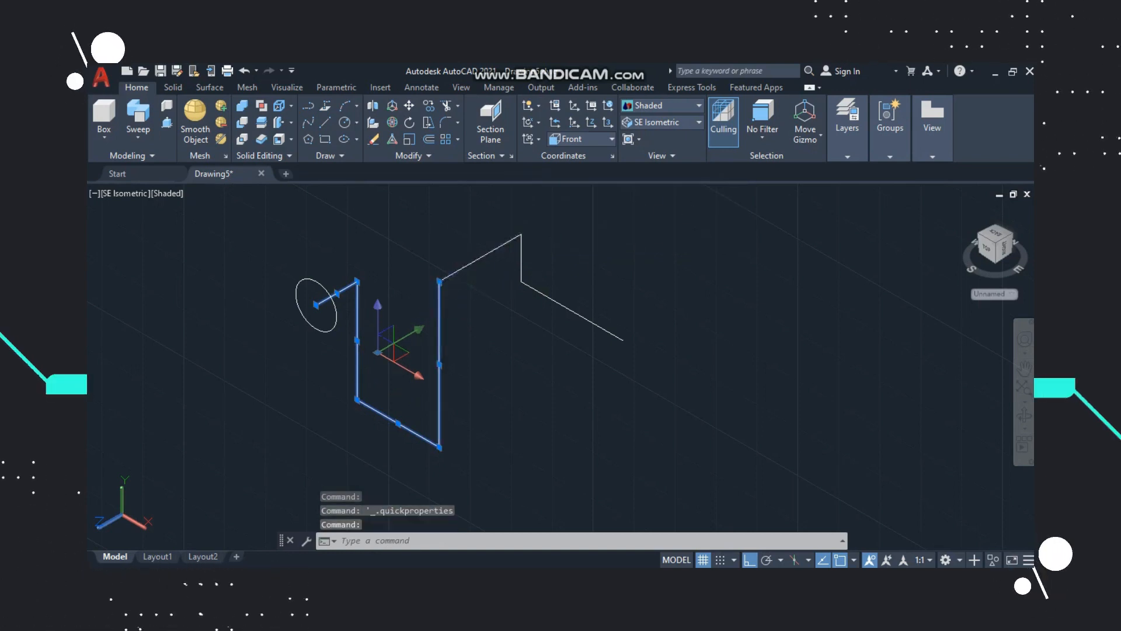
click(463, 269)
click(571, 310)
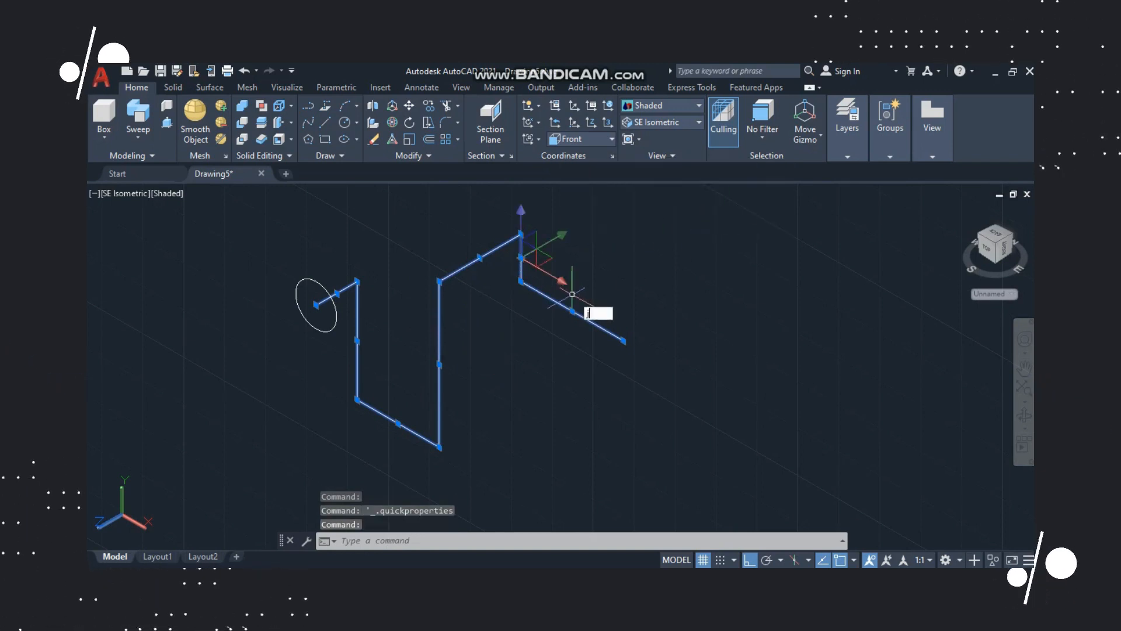
key(Escape)
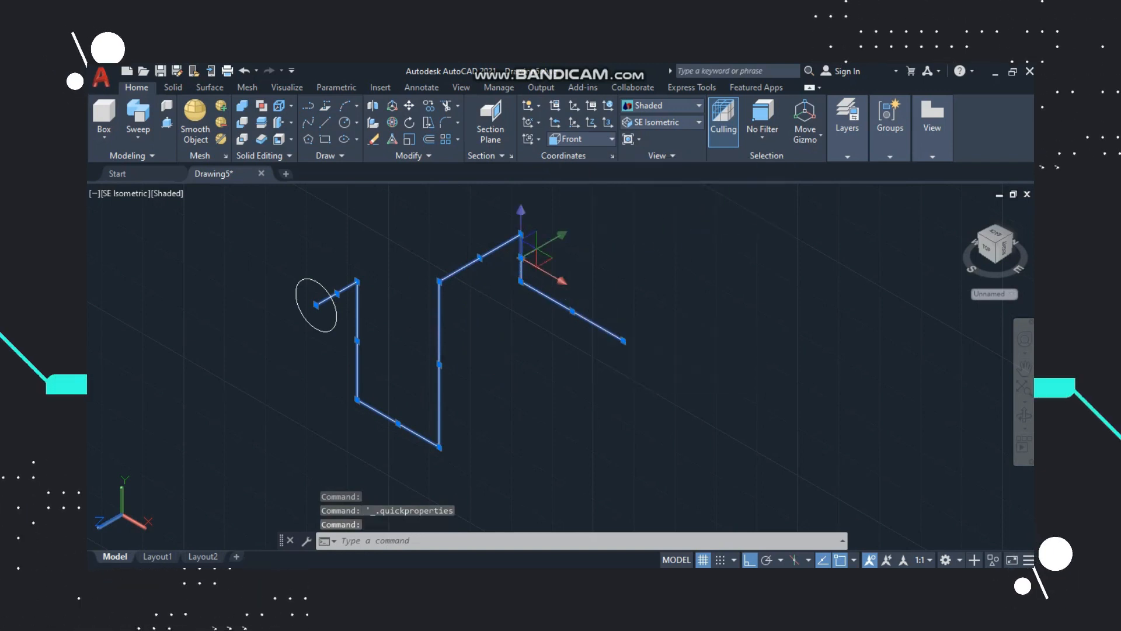
text(j)
key(Return)
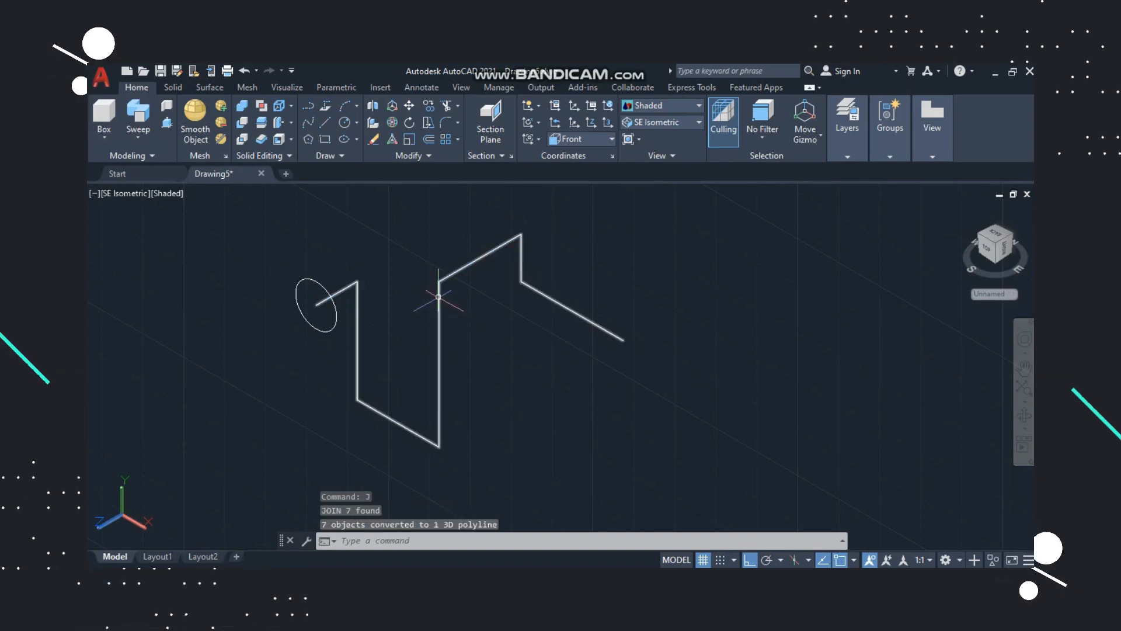
key(Escape)
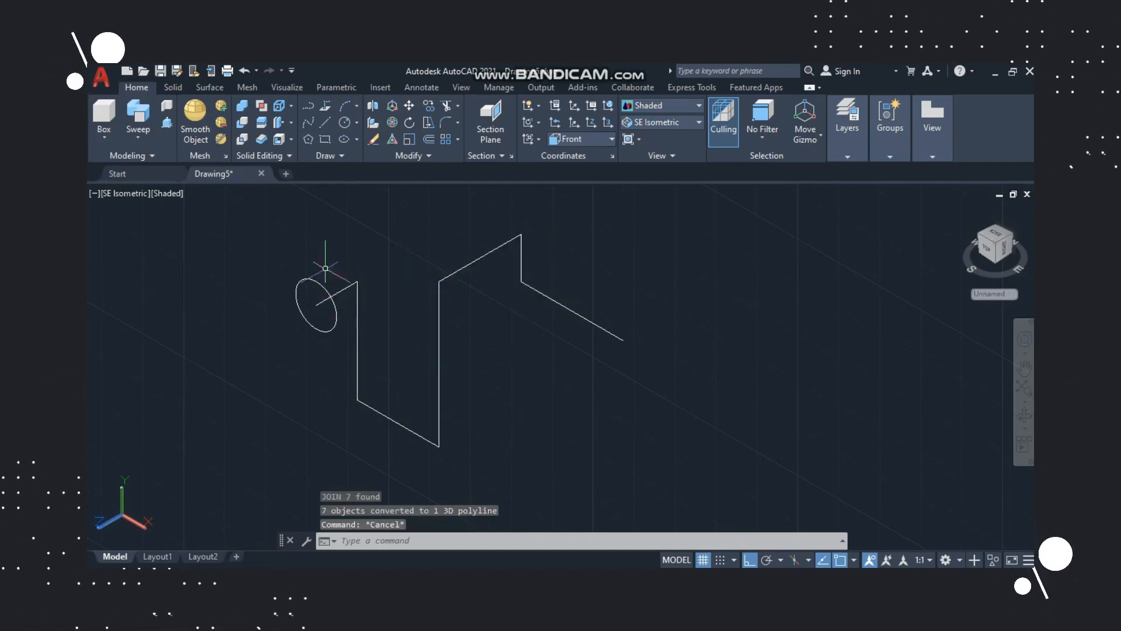
- Sweep the circle as a solid along the joined 3D polyline path
click(138, 117)
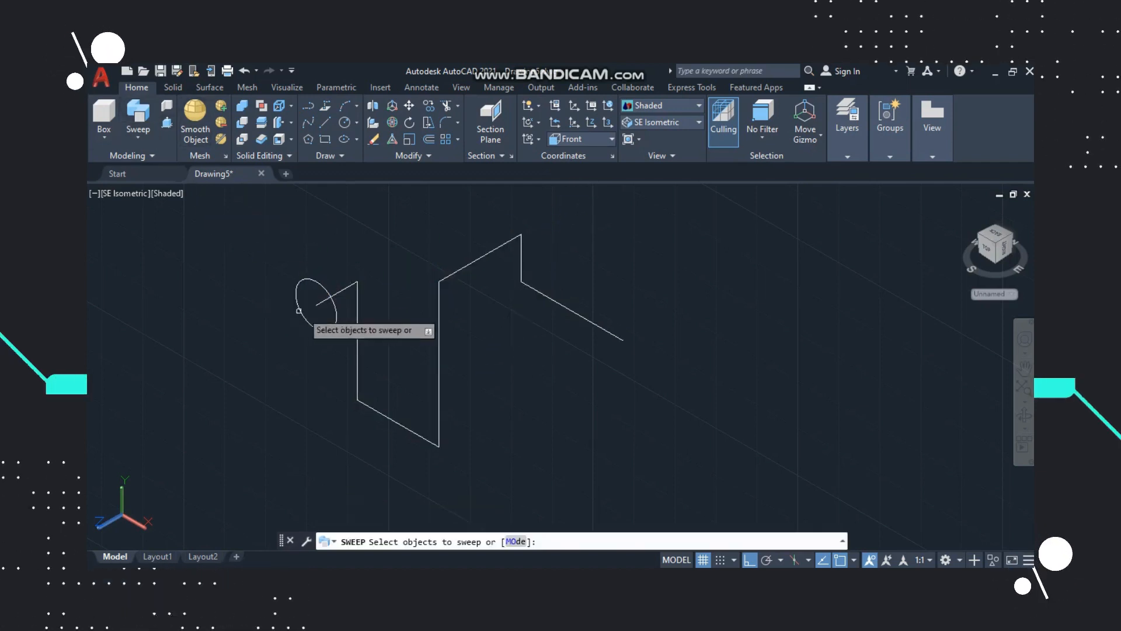
click(326, 289)
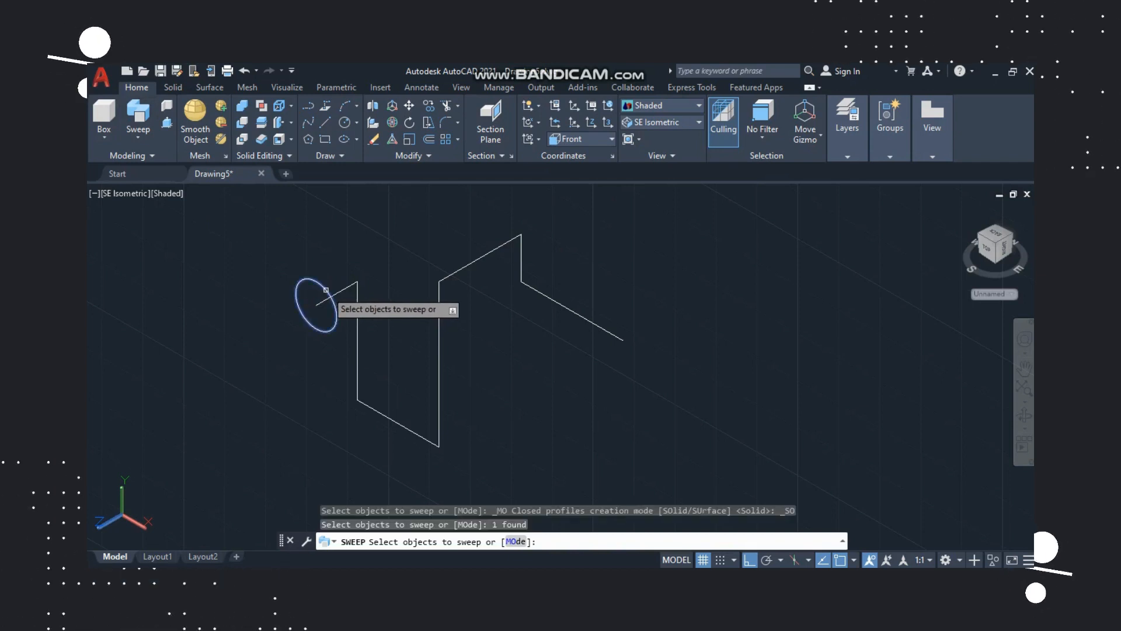
key(Return)
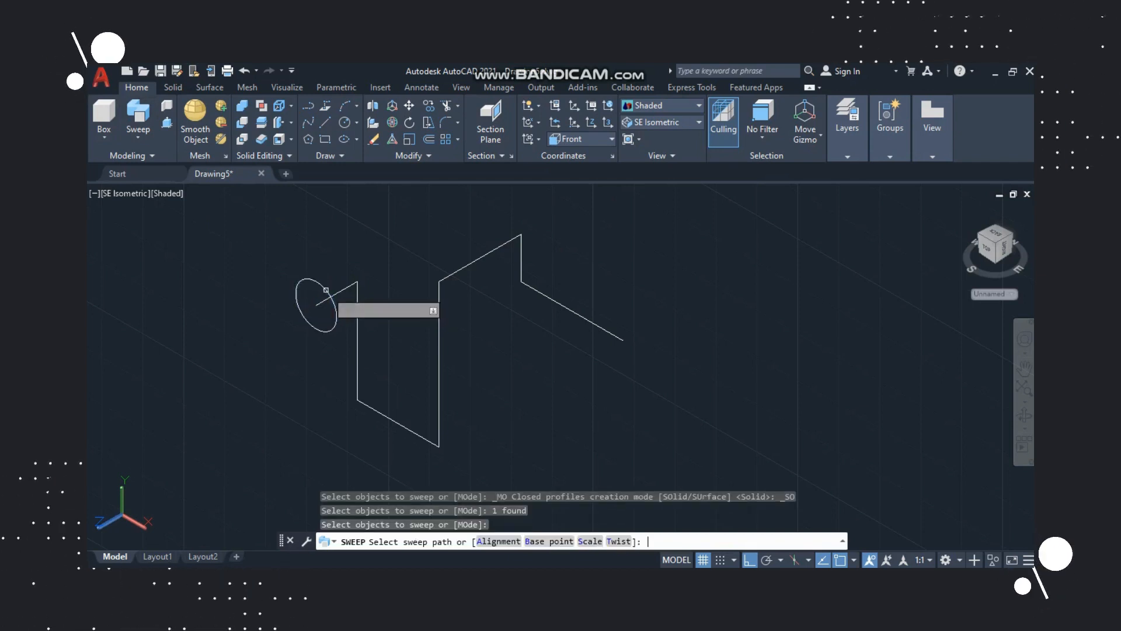
click(439, 289)
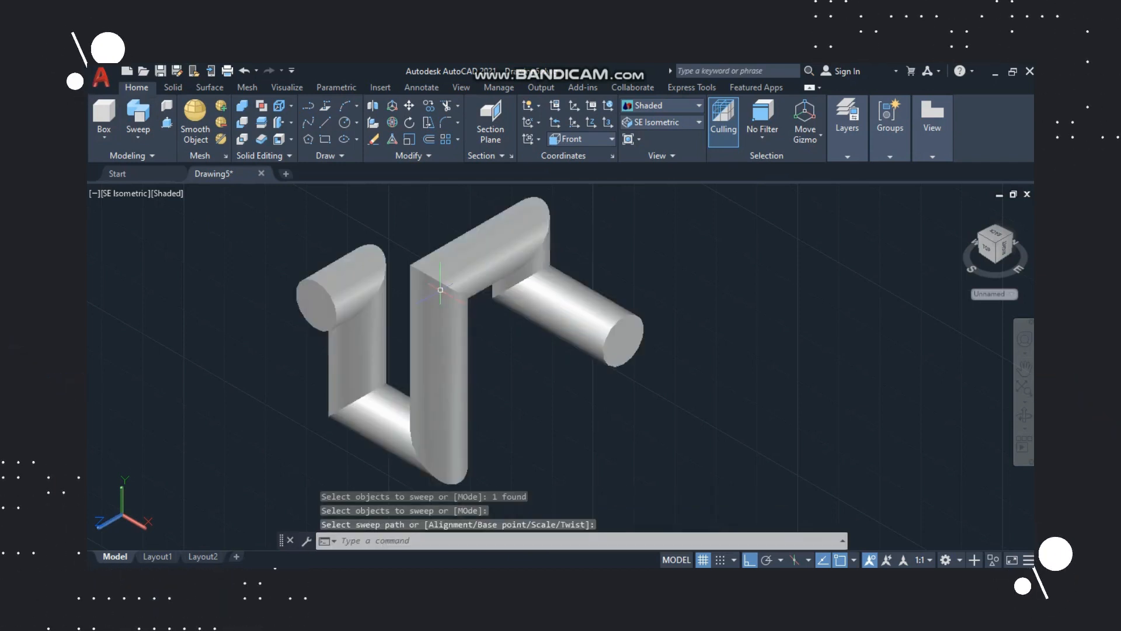
scroll(384, 412, down, 4)
scroll(362, 445, up, 3)
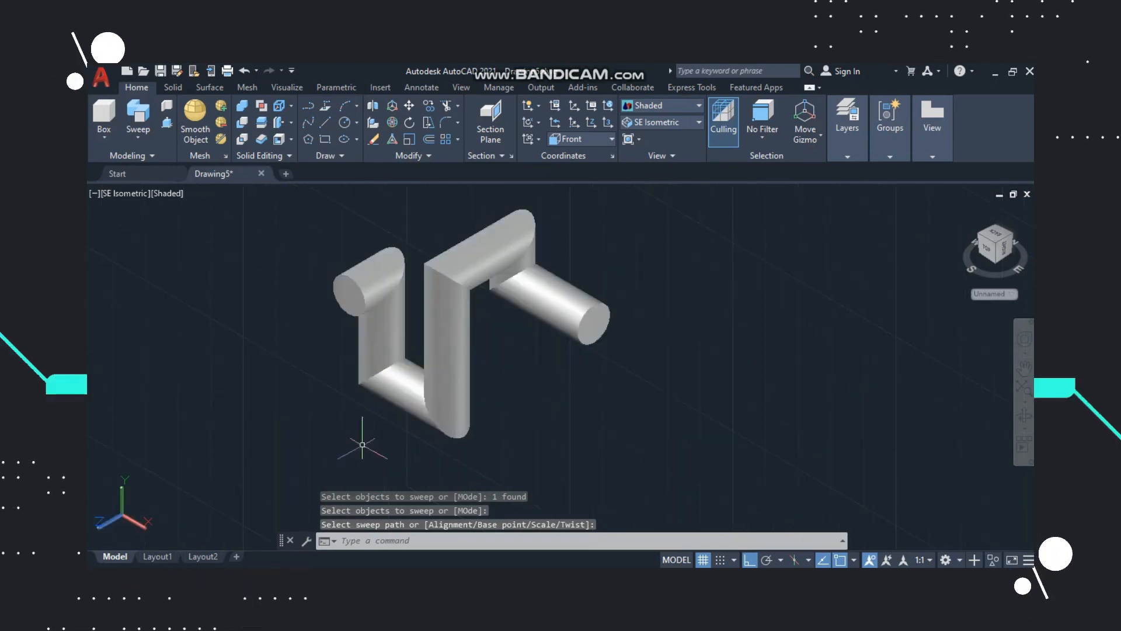
scroll(383, 304, up, 2)
scroll(600, 236, down, 5)
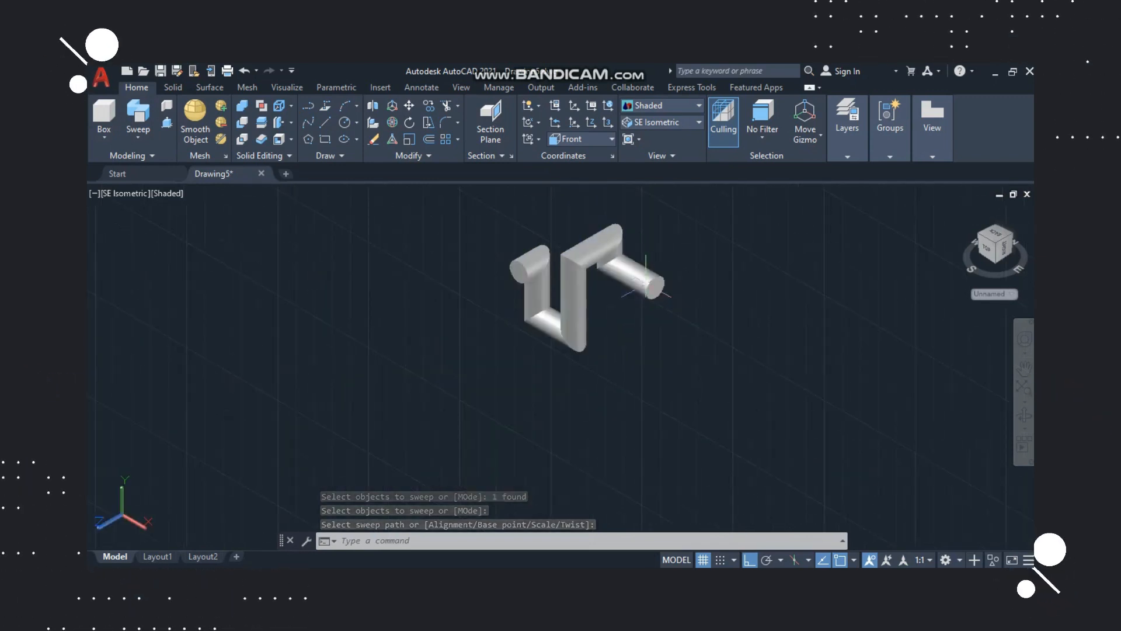
scroll(597, 222, up, 3)
click(612, 139)
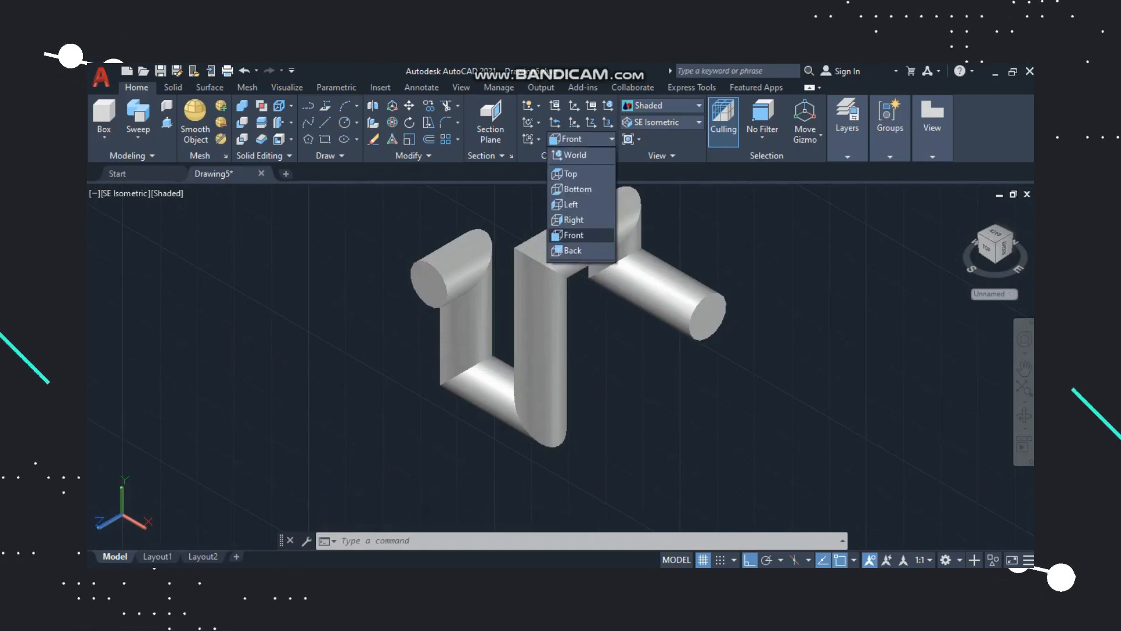
click(611, 139)
scroll(702, 386, down, 2)
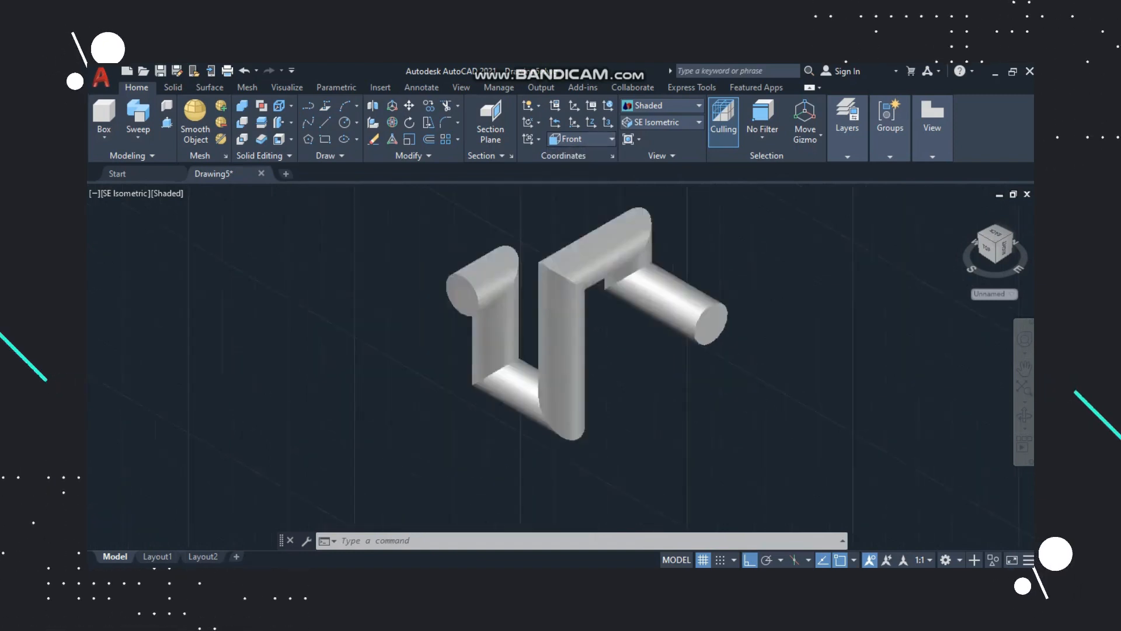
scroll(685, 393, up, 3)
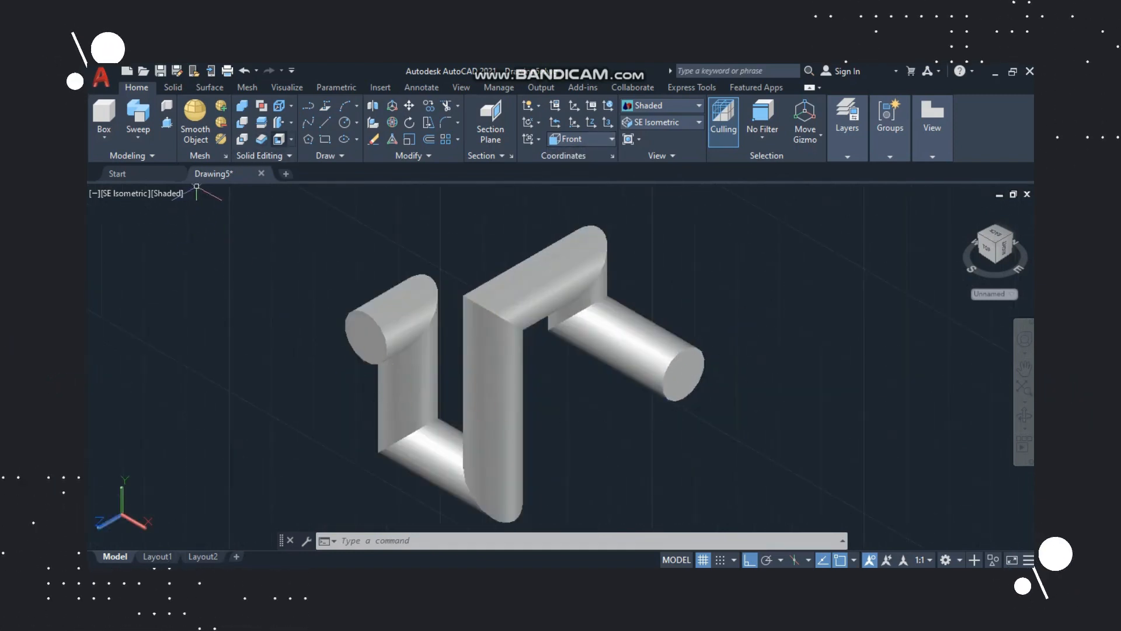
click(291, 139)
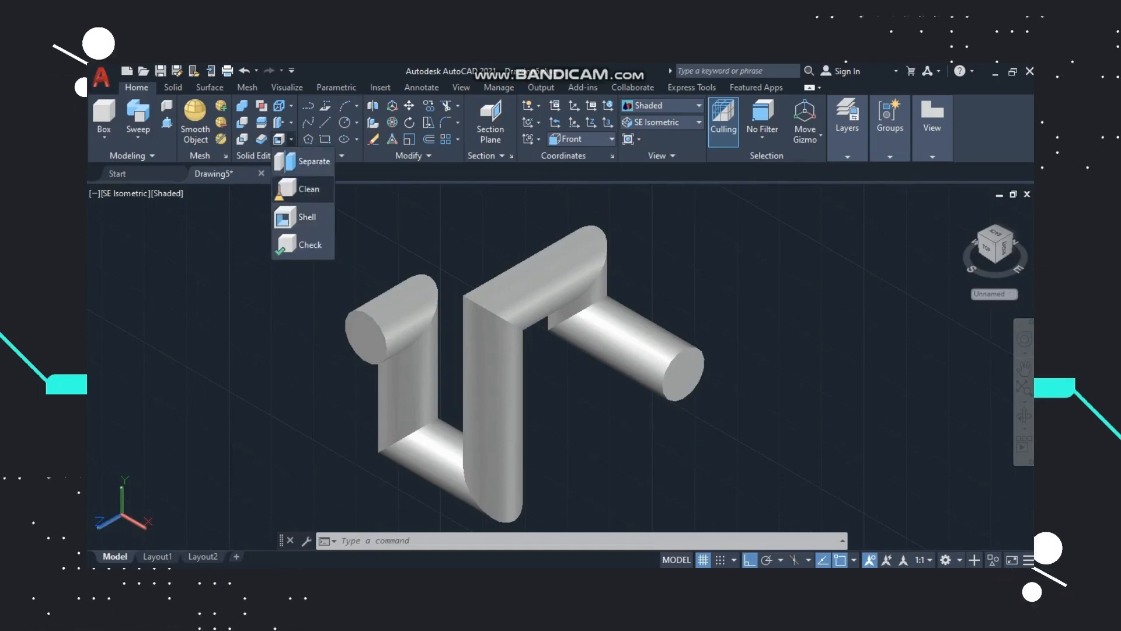
click(240, 200)
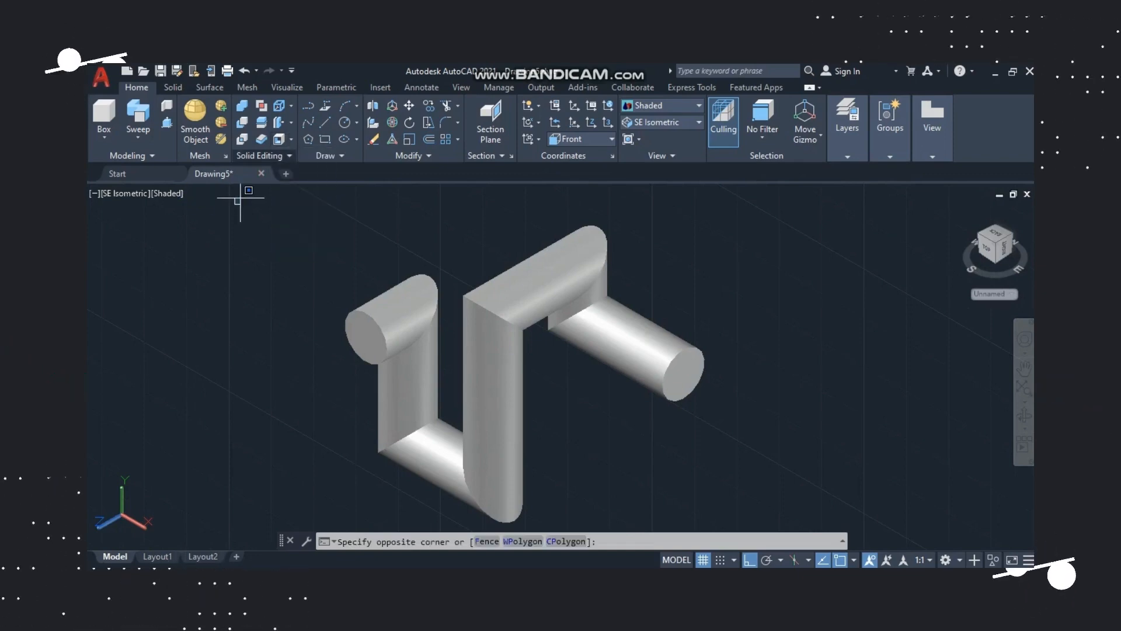
click(246, 195)
key(Escape)
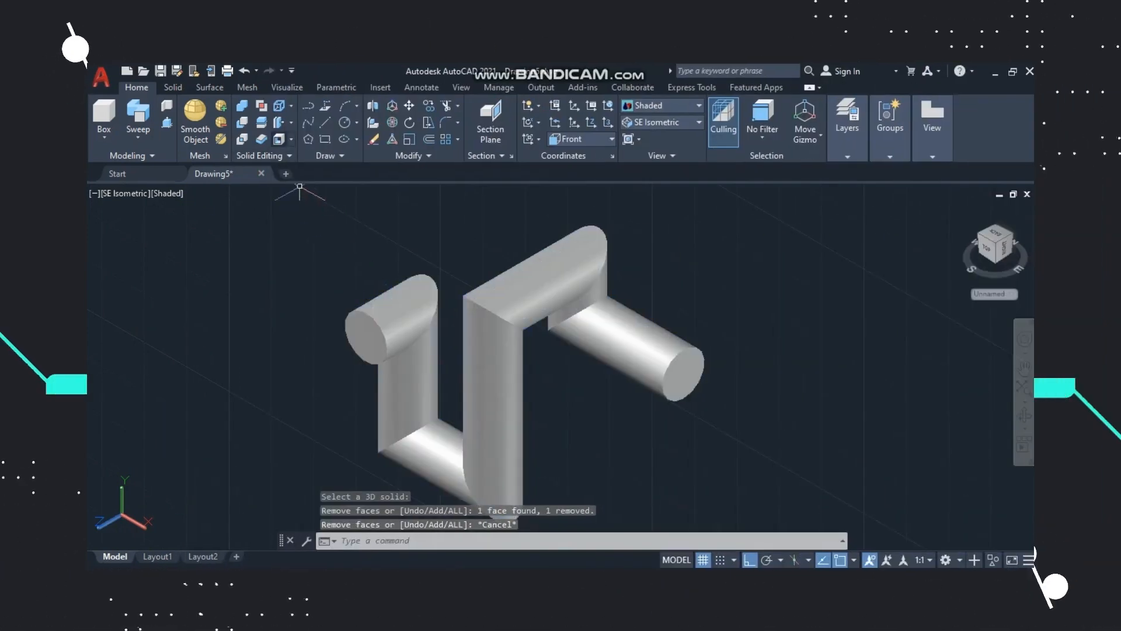
- Shell the swept solid with an offset distance of 1, removing both circular end faces, and end the solid editing command
key(Return)
click(473, 305)
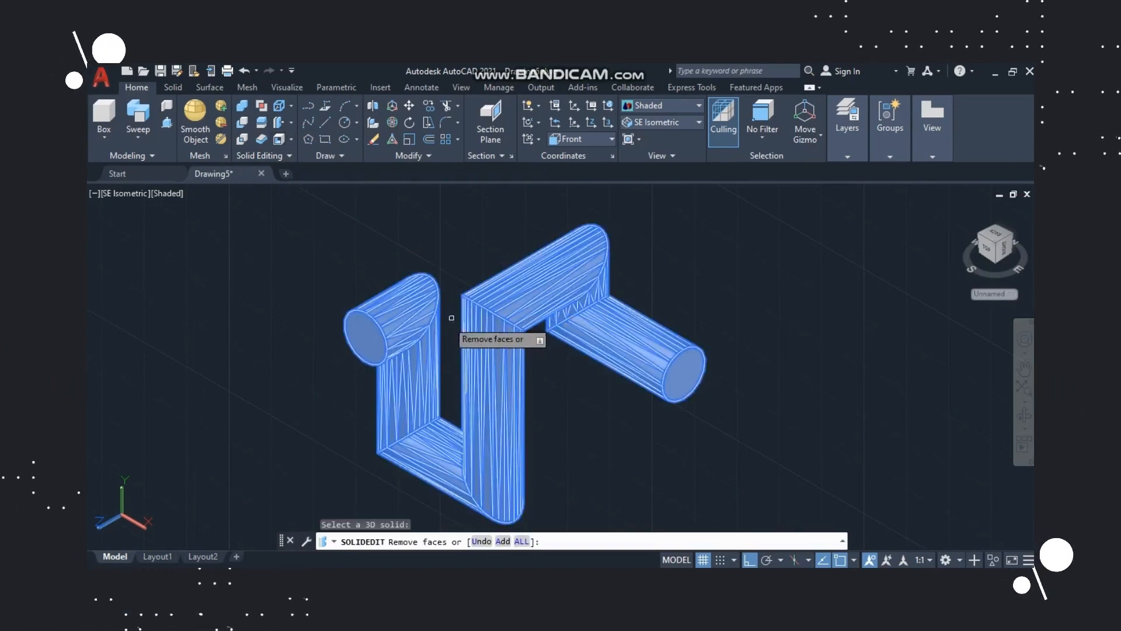
click(364, 339)
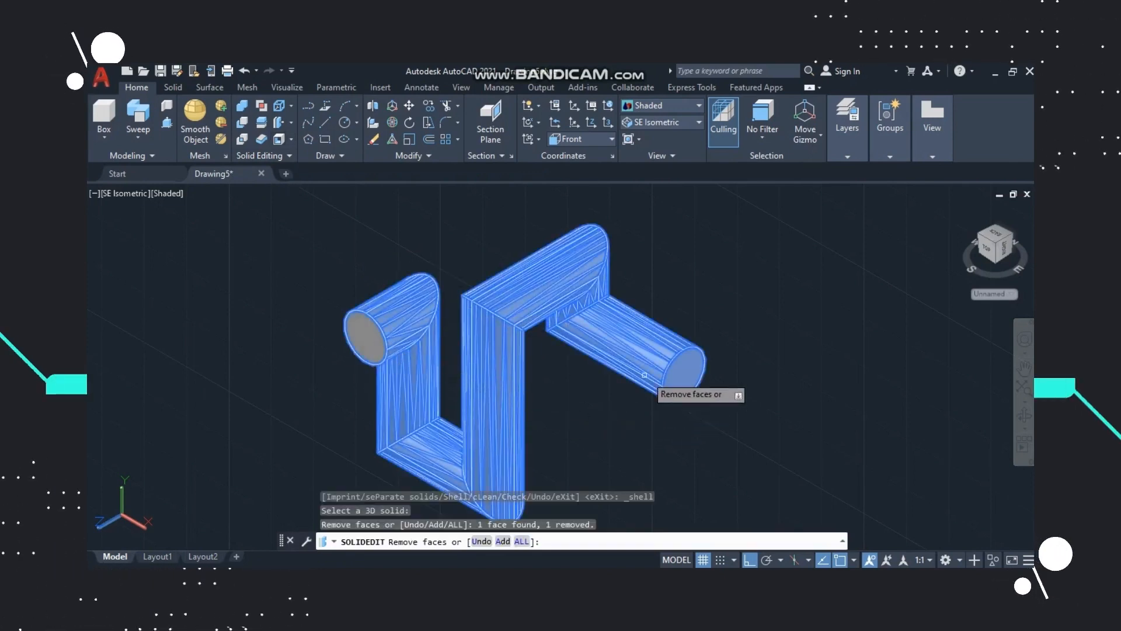
click(686, 373)
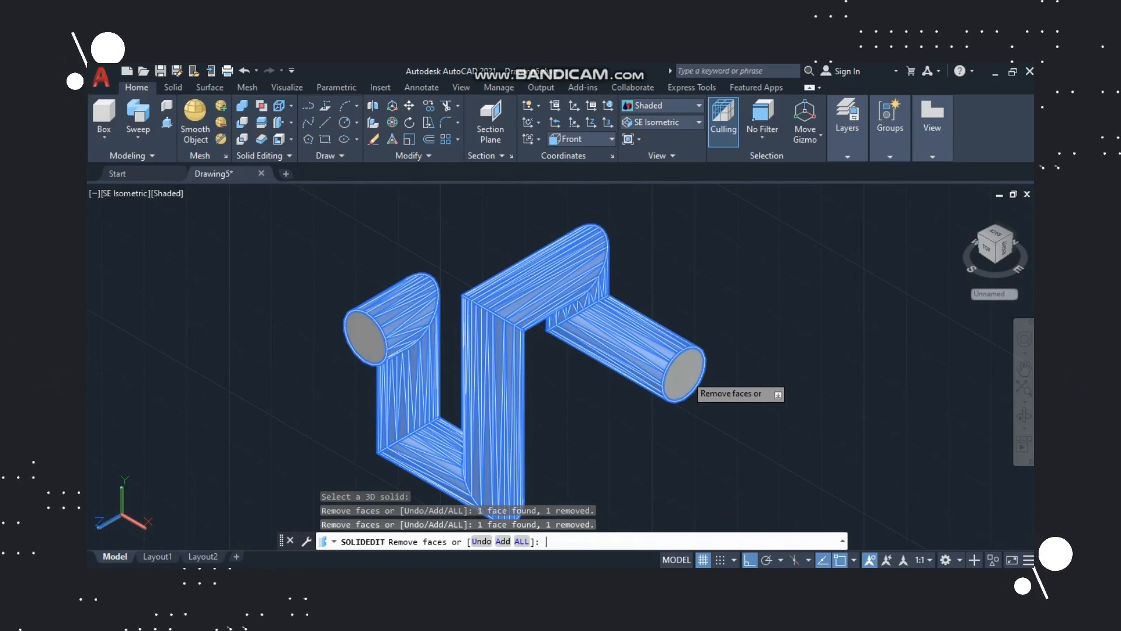
key(Return)
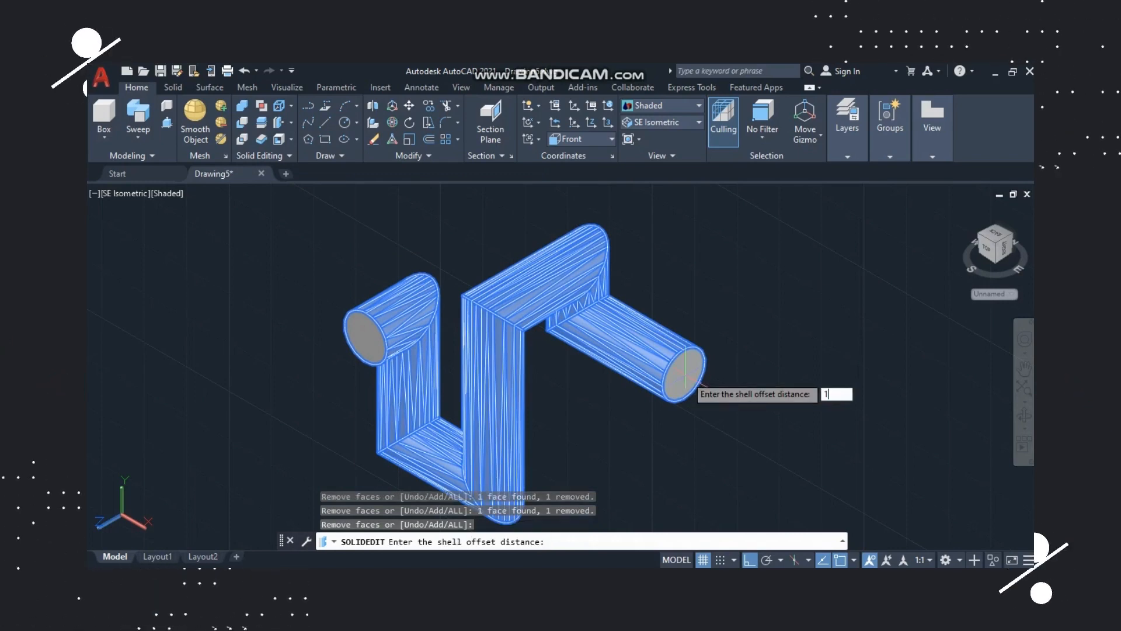
text(1)
key(Return)
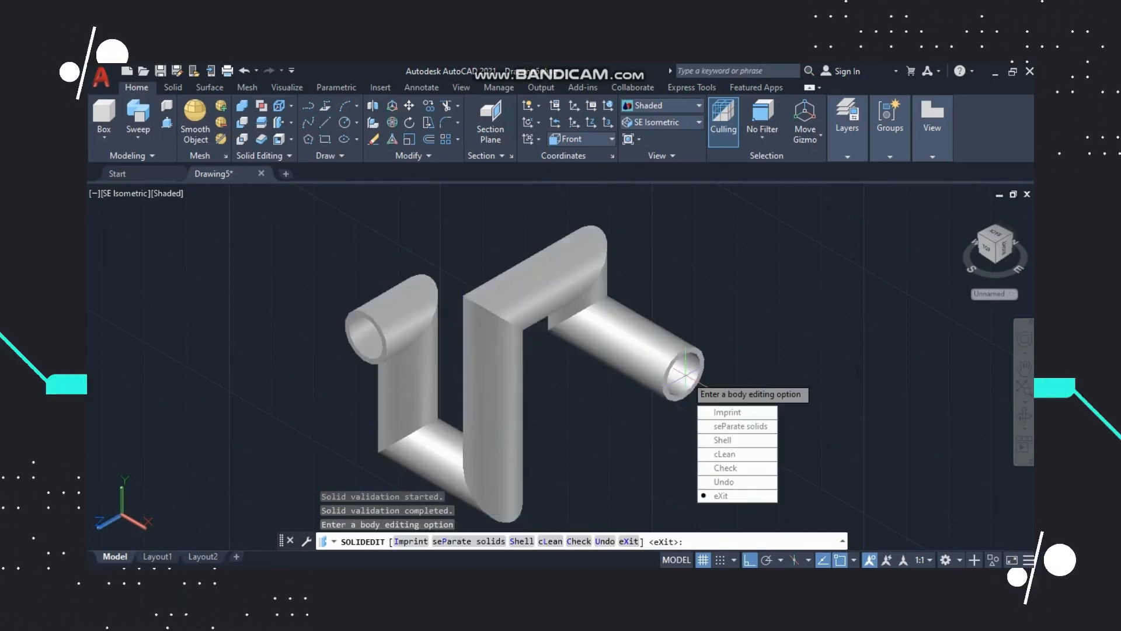
key(Escape)
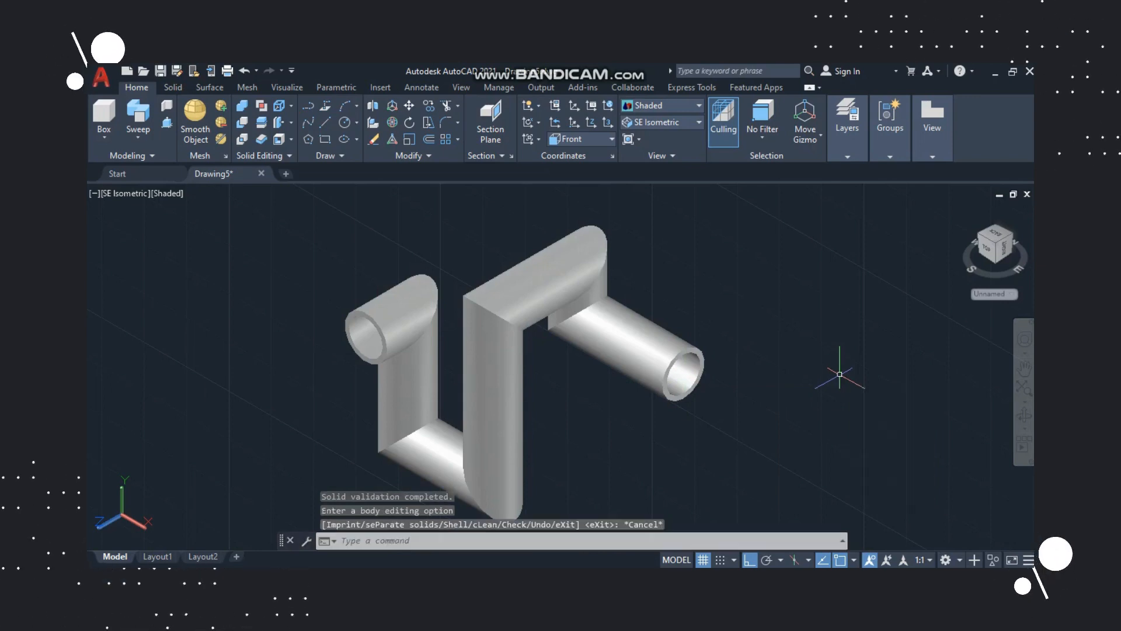
- Orbit around the hollow pipe in 3D to examine its open ends and bends
click(1024, 415)
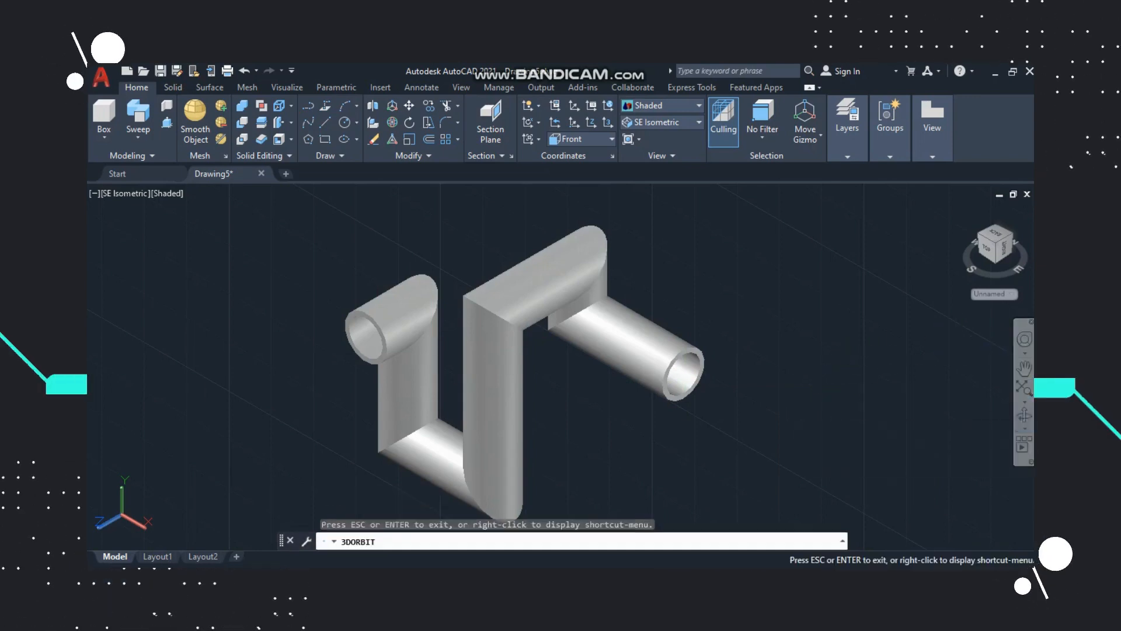
drag(607, 350, 745, 263)
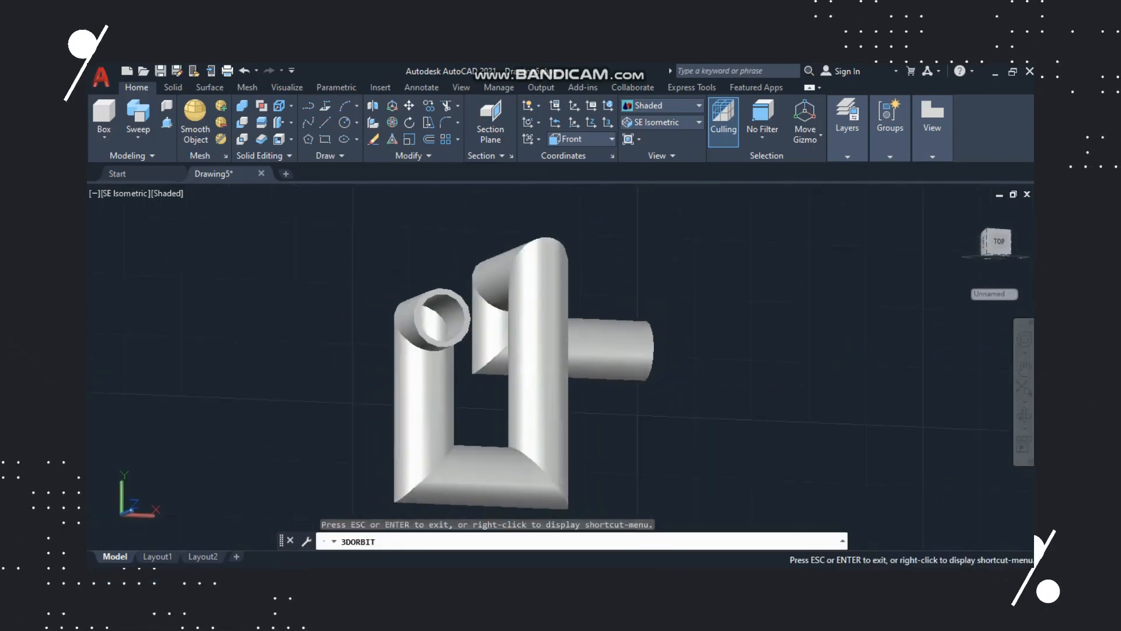
drag(695, 327, 692, 380)
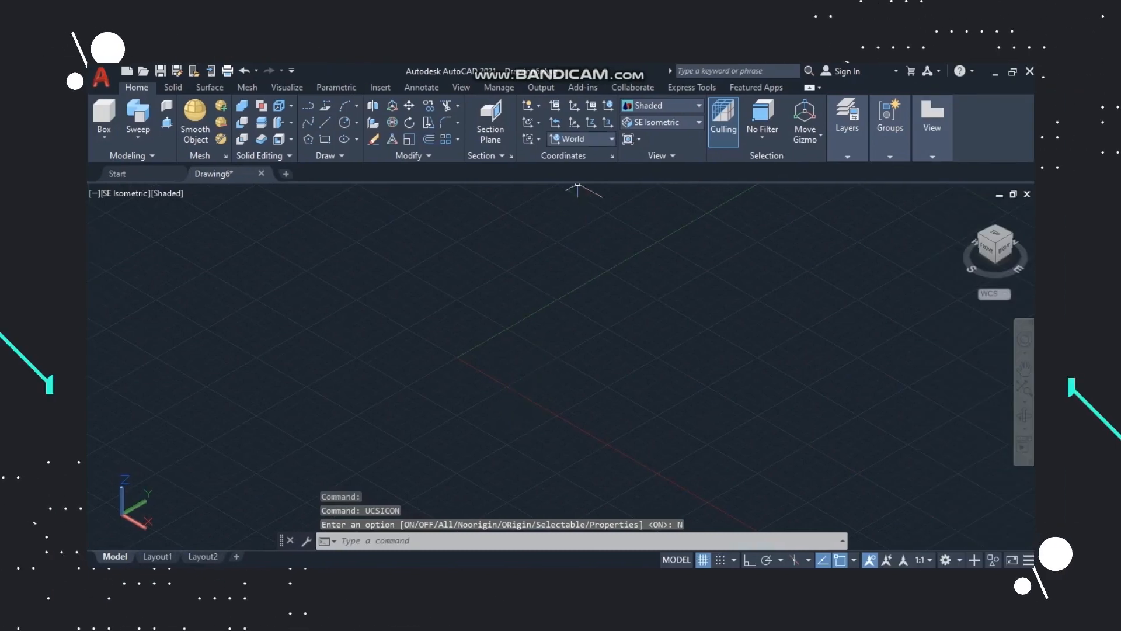
- Set the UCS to Right and, with Ortho mode on, draw a vertical line segment 20 units long
click(584, 138)
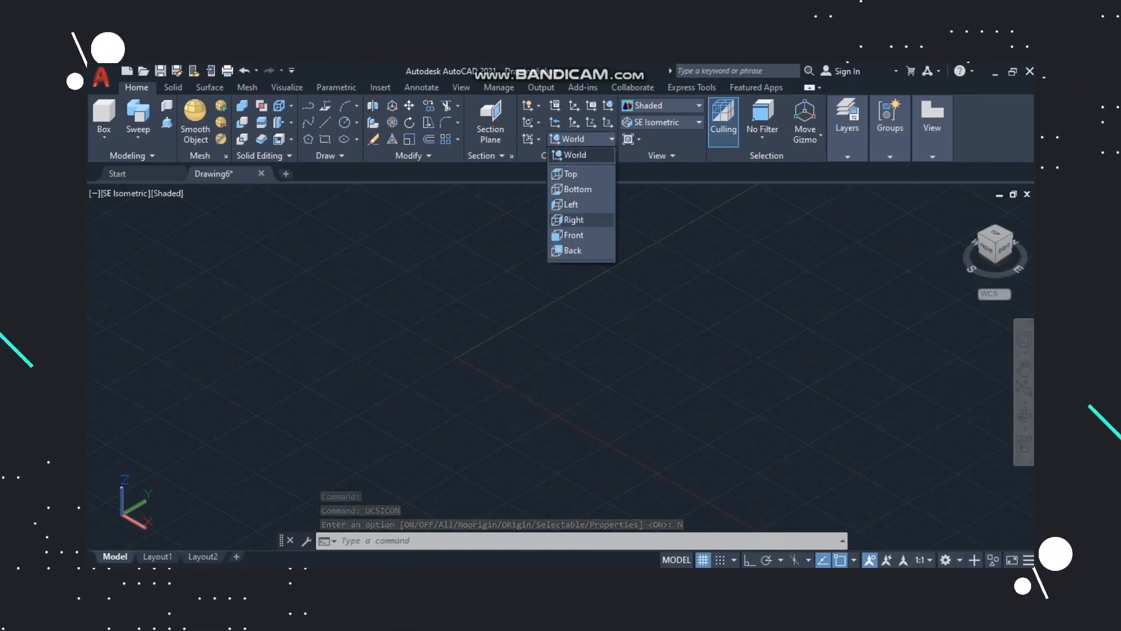
click(569, 217)
scroll(346, 466, up, 5)
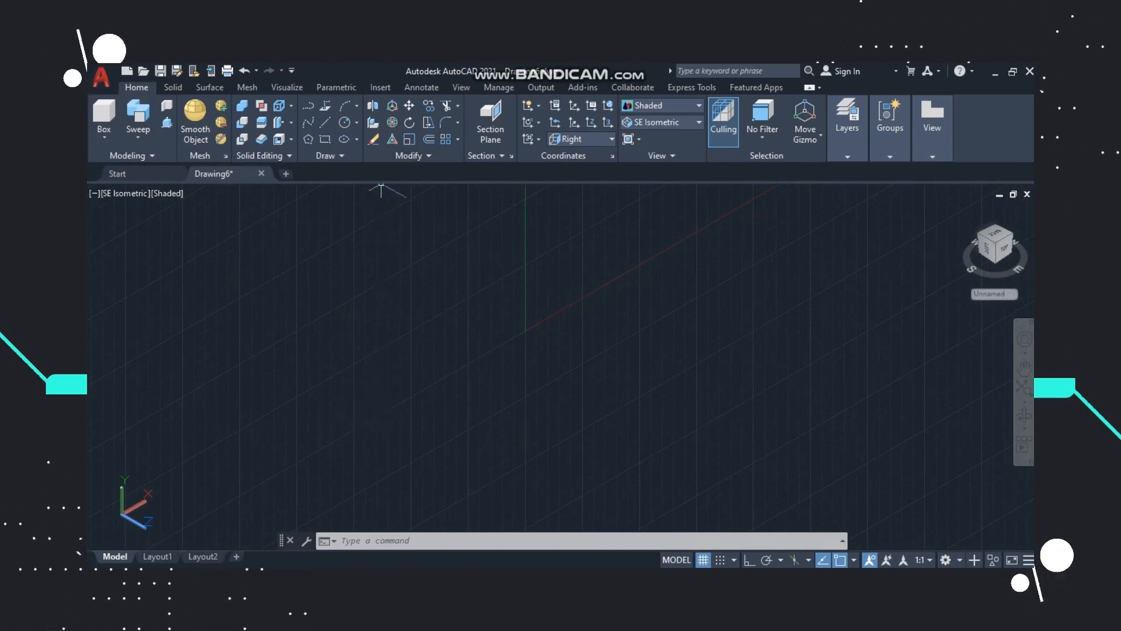
text(l)
key(Return)
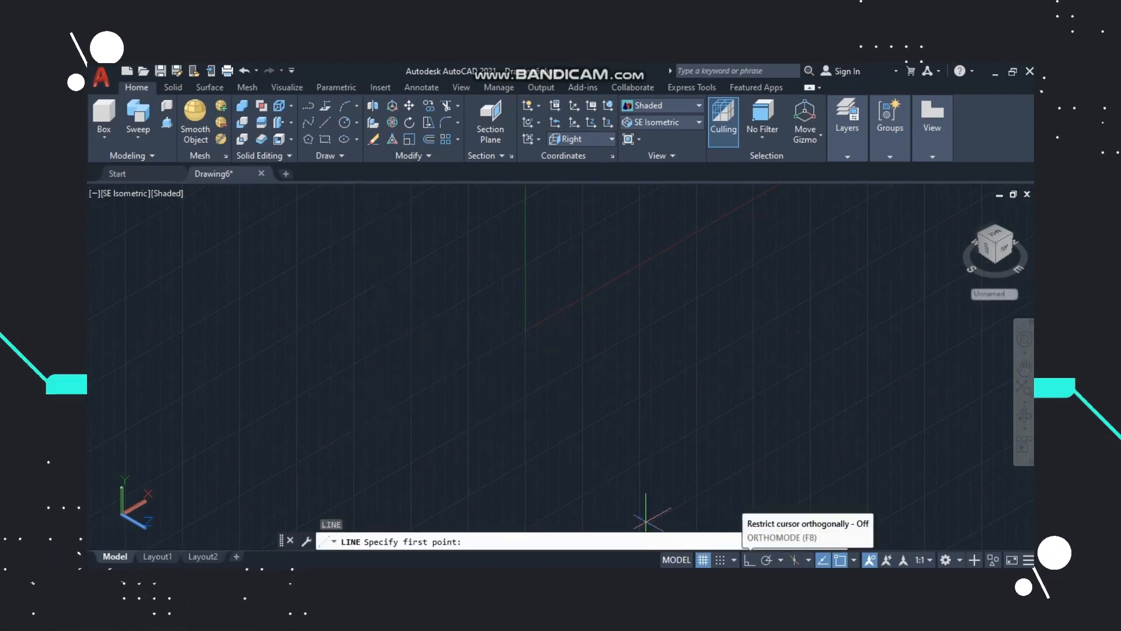
click(749, 560)
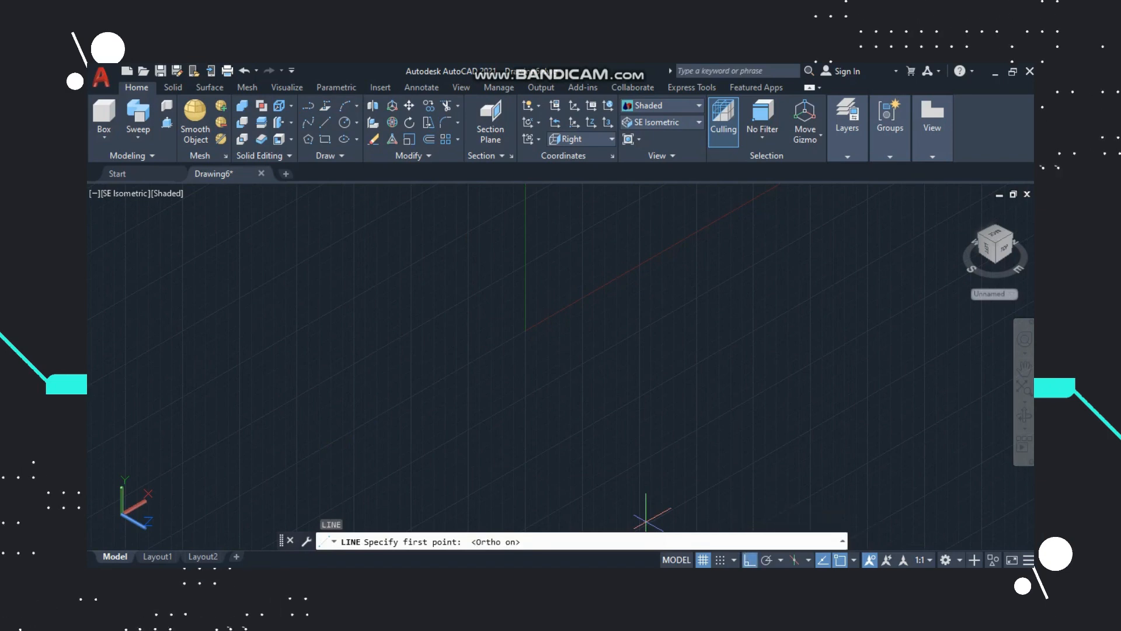
click(417, 403)
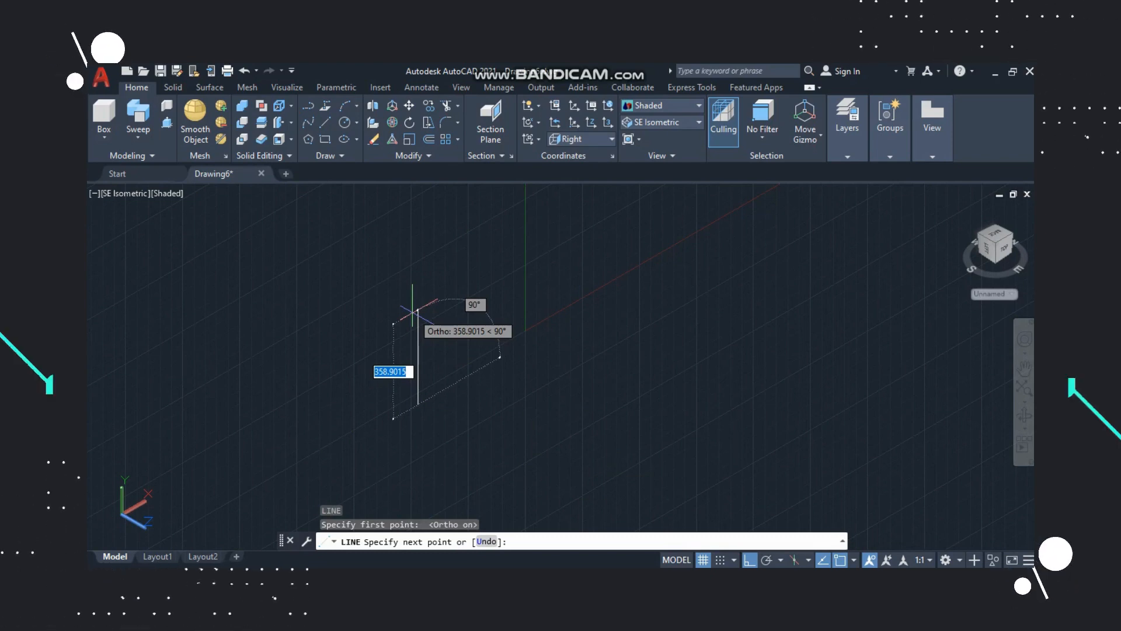
text(20)
key(Return)
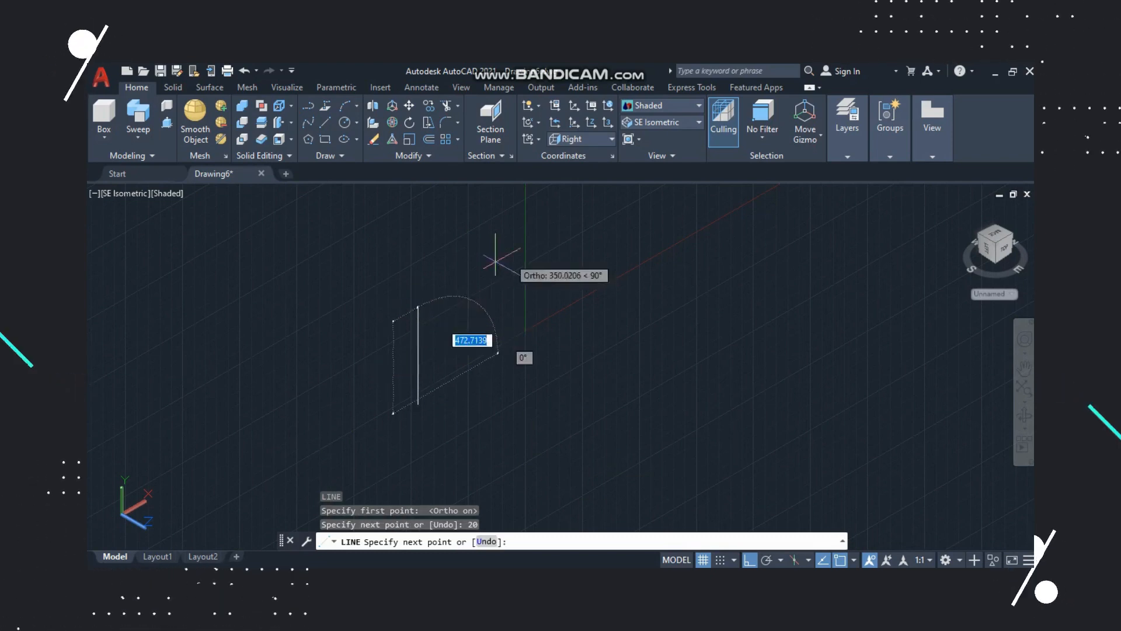
- Continue the line from its upper end with a 50-unit segment along the X axis and finish the line
scroll(448, 350, up, 5)
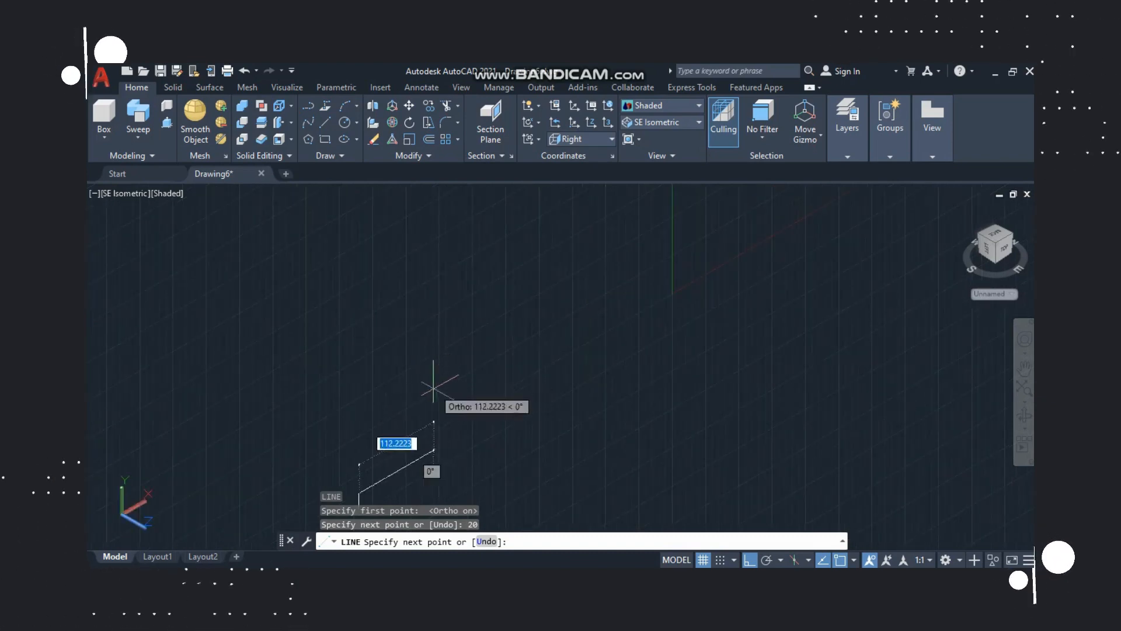
scroll(400, 450, down, 7)
scroll(398, 448, up, 8)
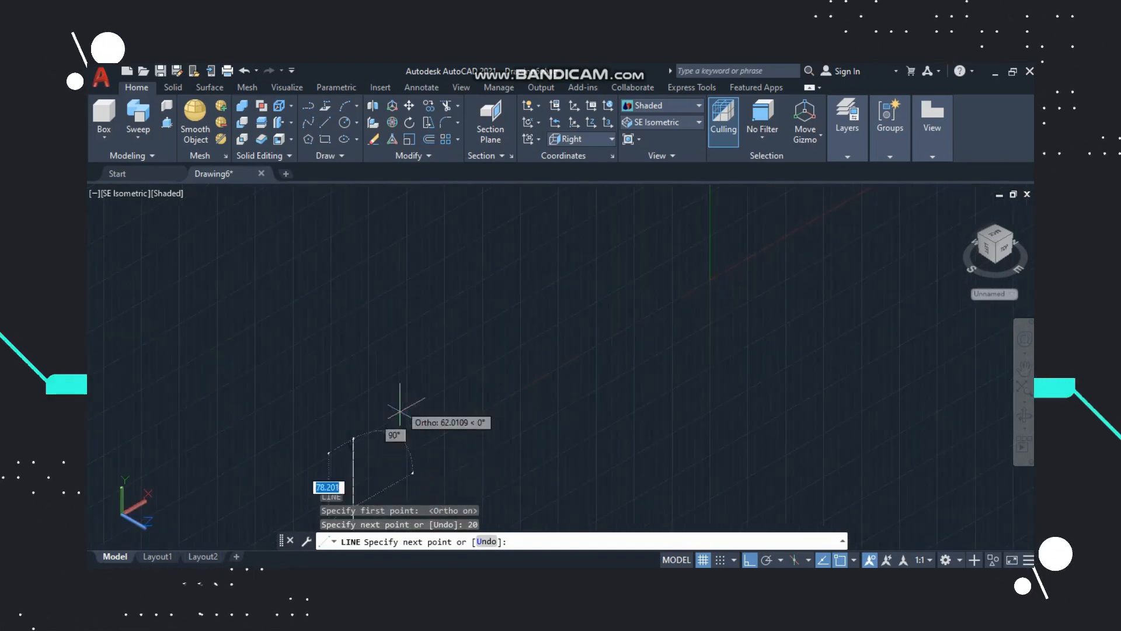
scroll(400, 412, down, 8)
scroll(397, 452, up, 6)
scroll(432, 286, up, 3)
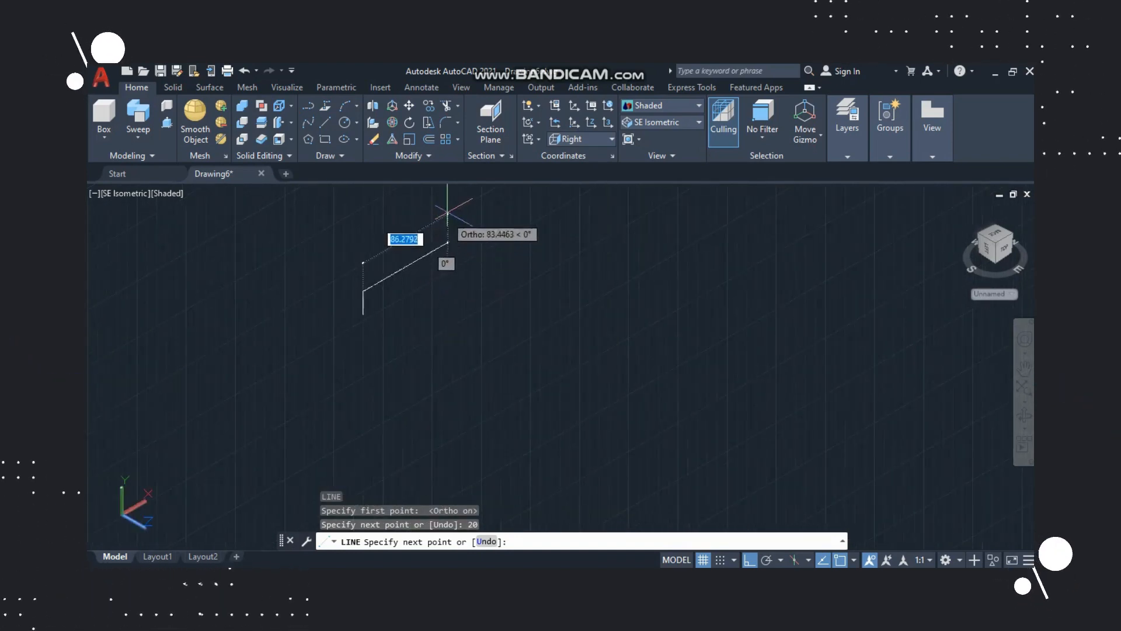
scroll(449, 216, up, 3)
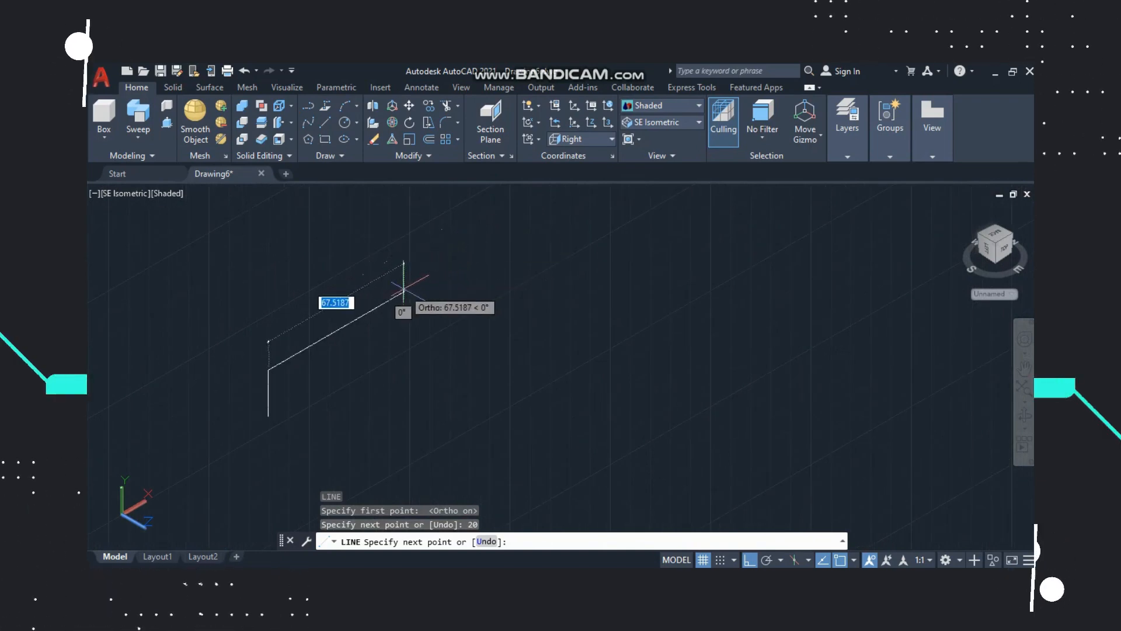
text(50)
key(Return)
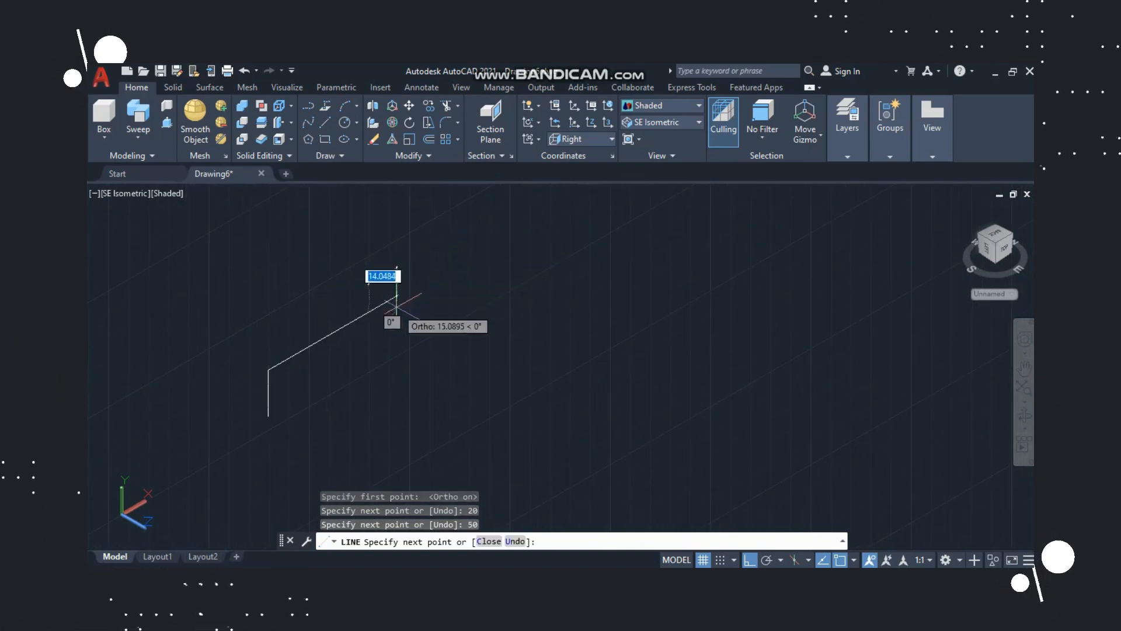
key(Return)
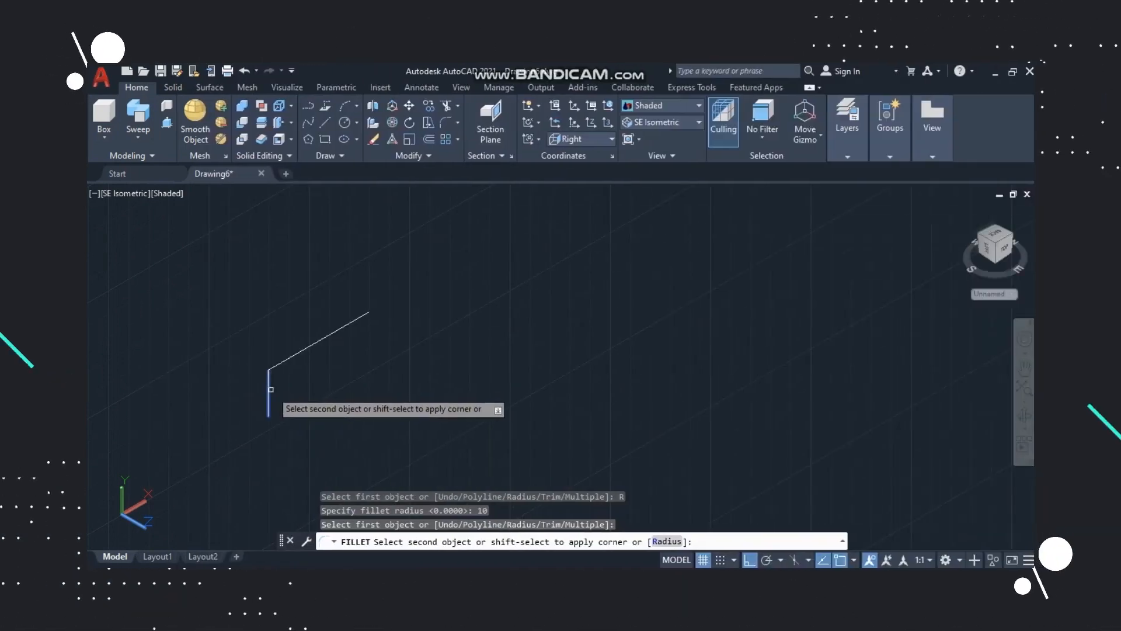
- Fillet the corner between the vertical segment and the 50-unit segment with a radius of 10
click(267, 390)
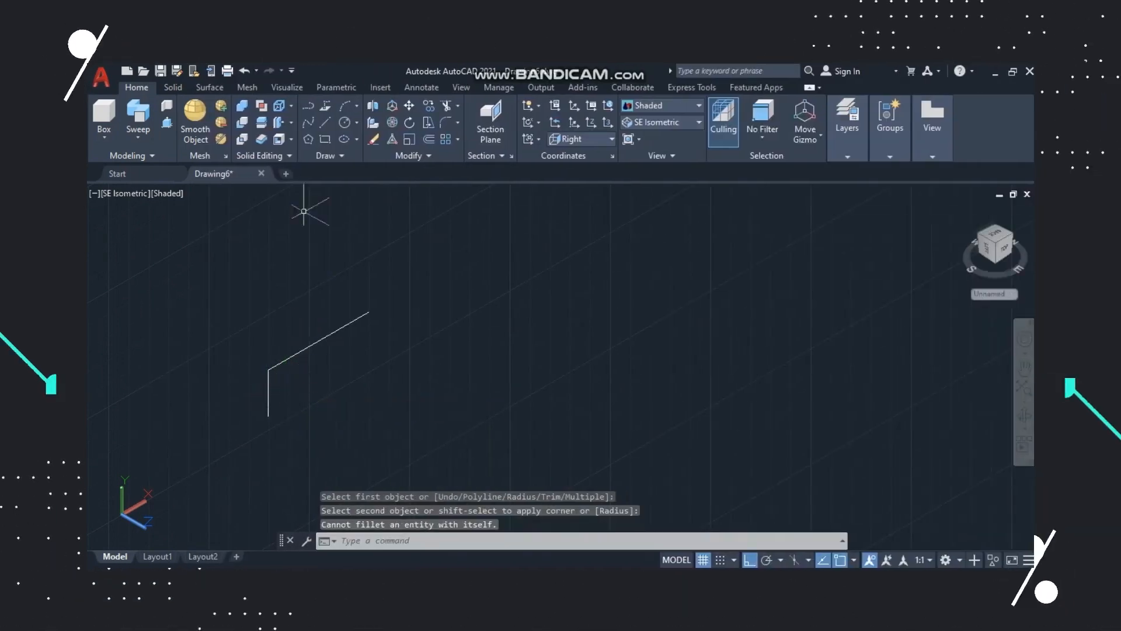
key(Return)
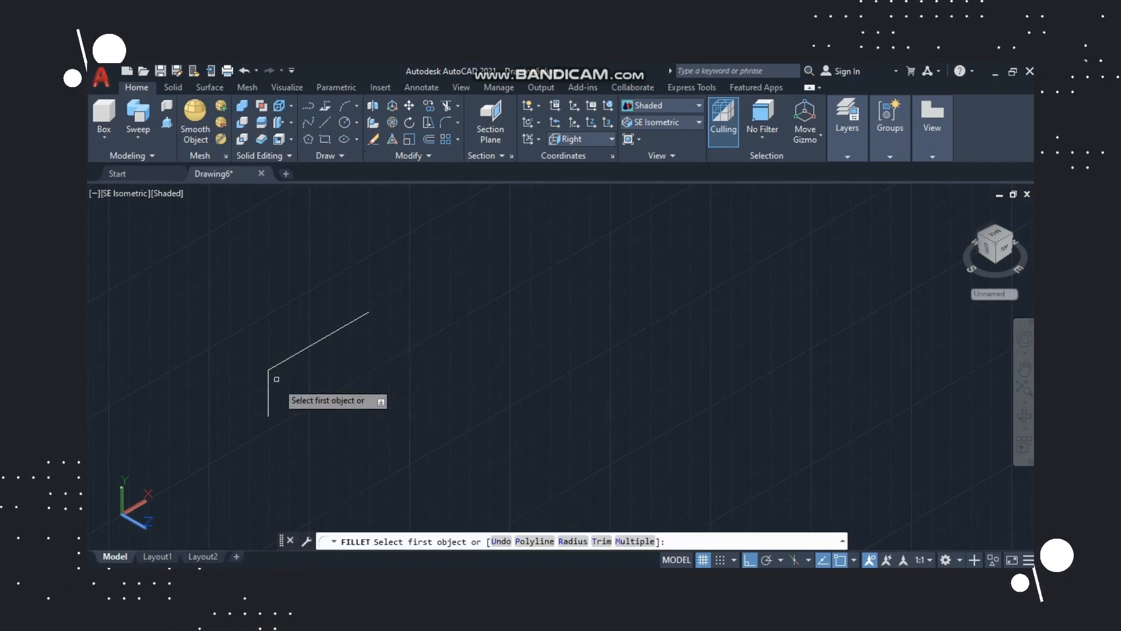
text(R)
key(Return)
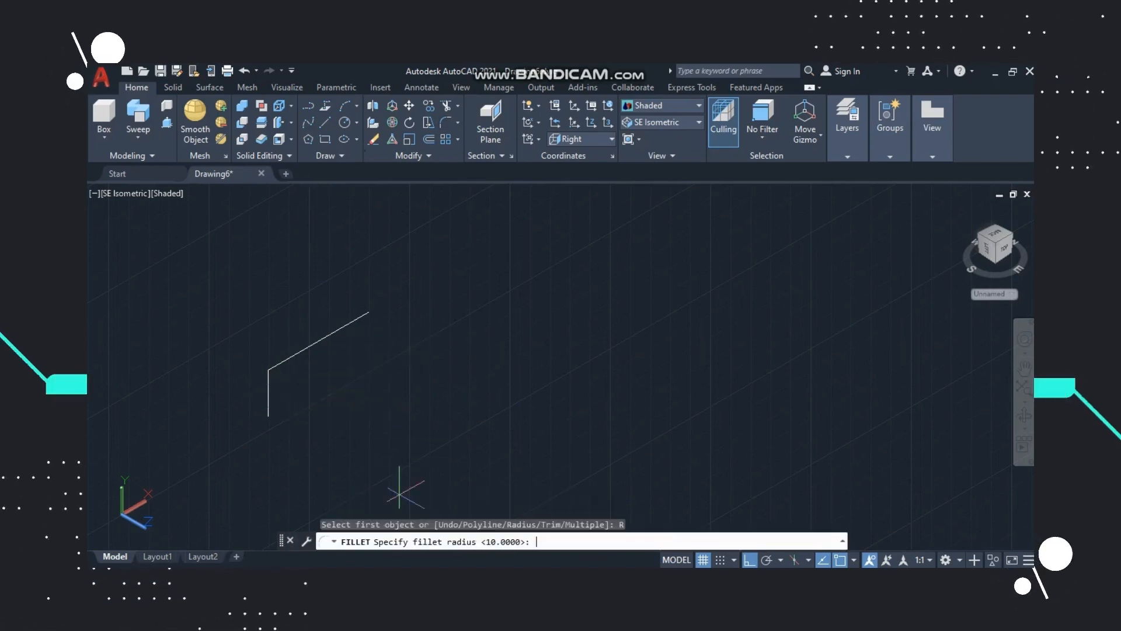
key(Return)
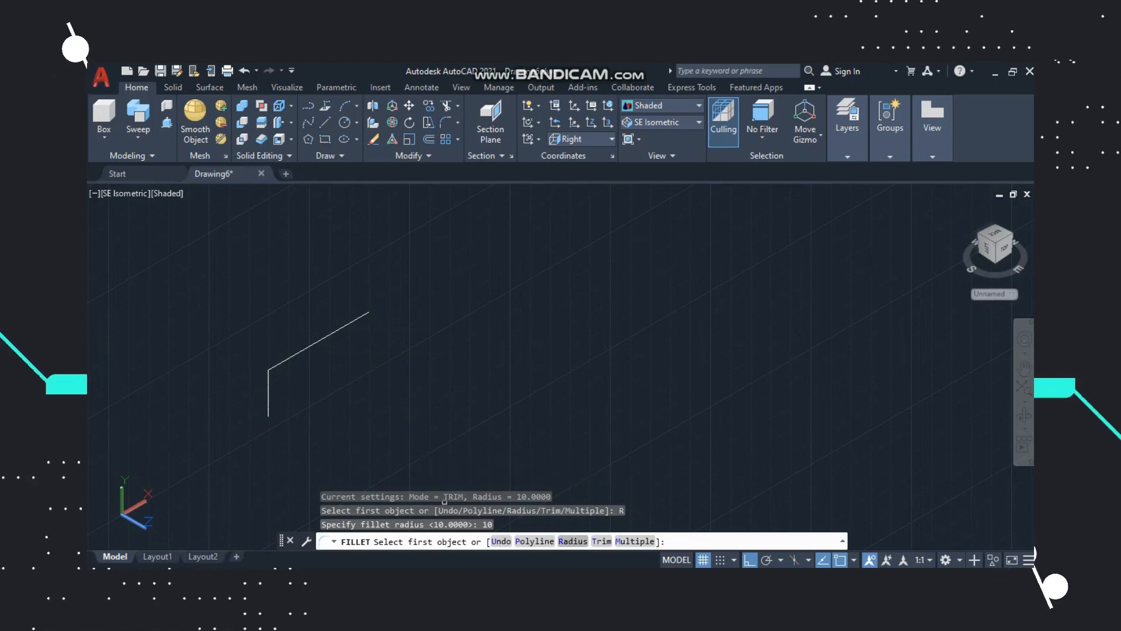
text(R)
key(Return)
key(Return)
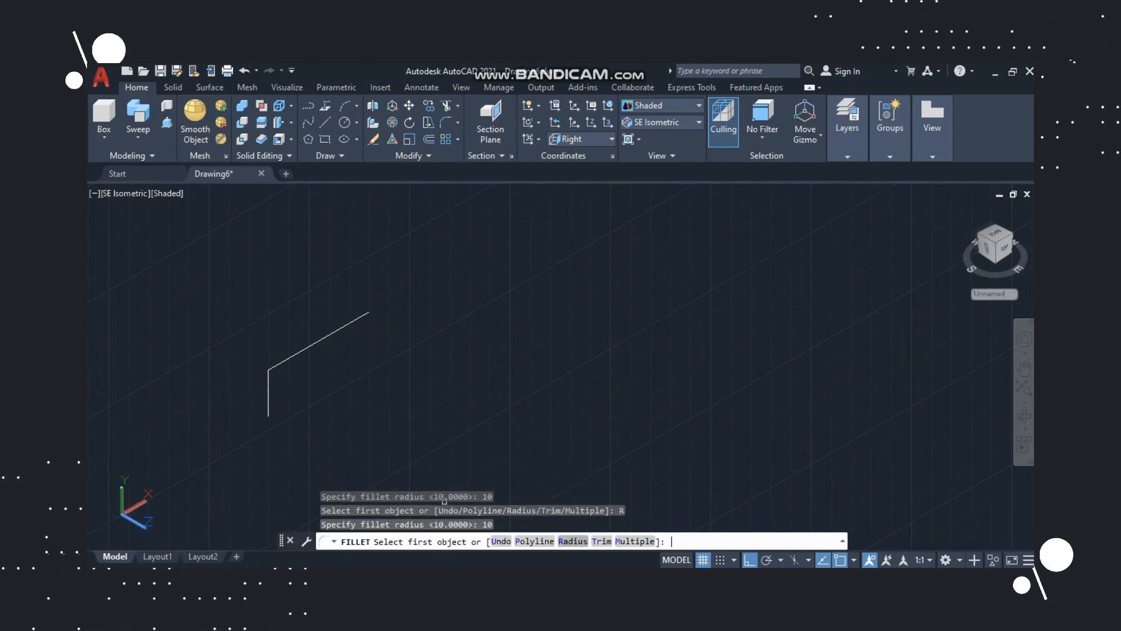
click(269, 386)
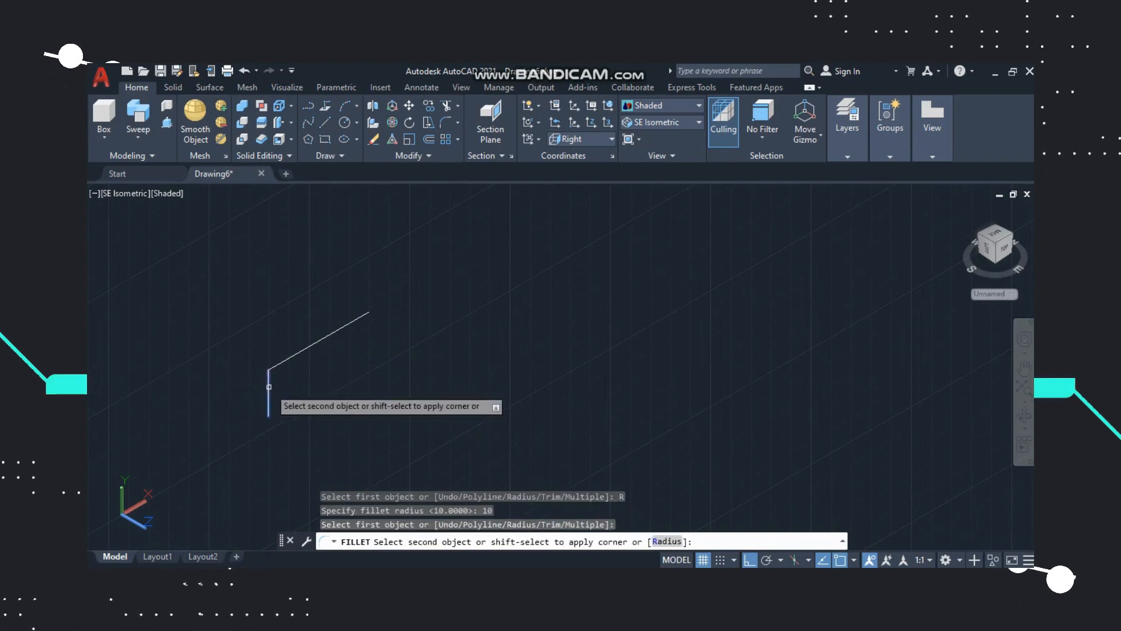
click(294, 356)
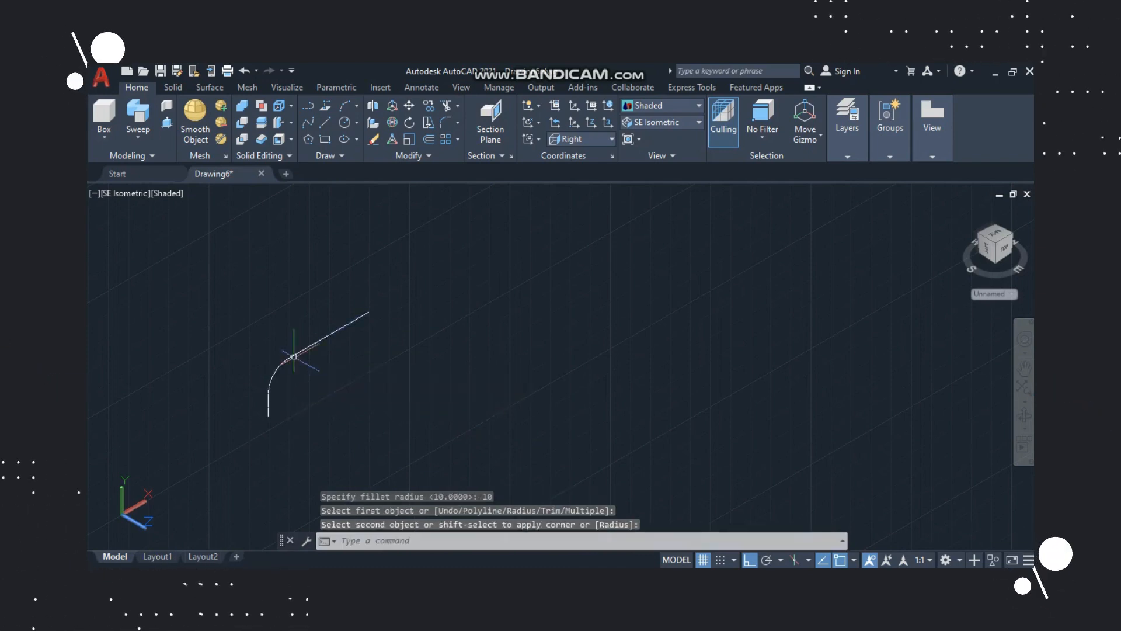
- Select both line segments and the fillet arc and join them into one polyline
click(257, 444)
click(413, 295)
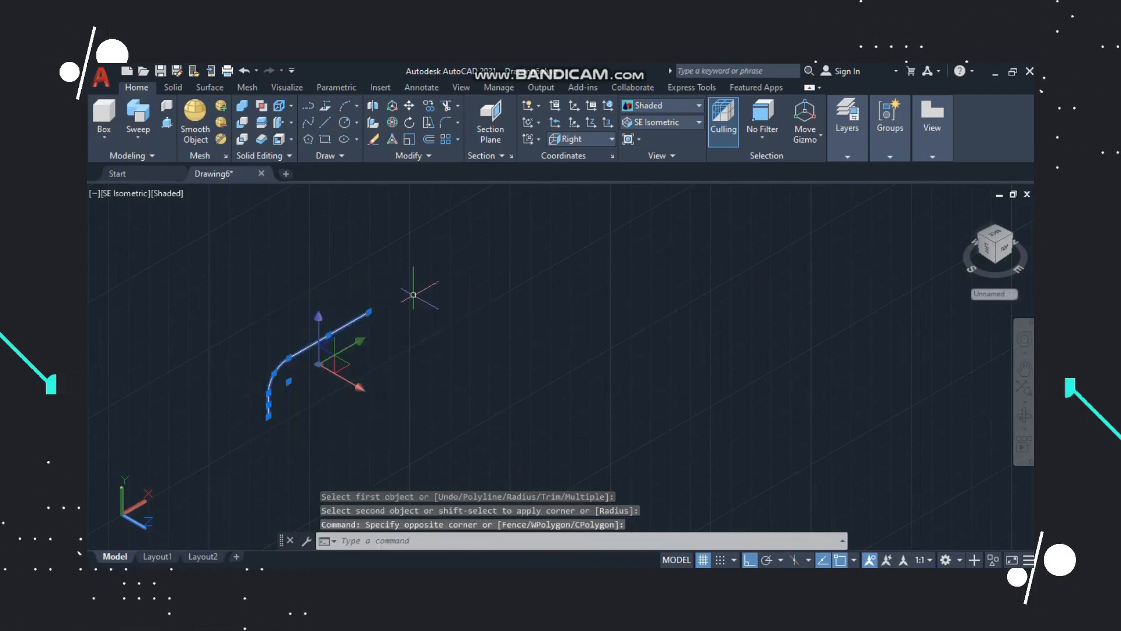
text(jo)
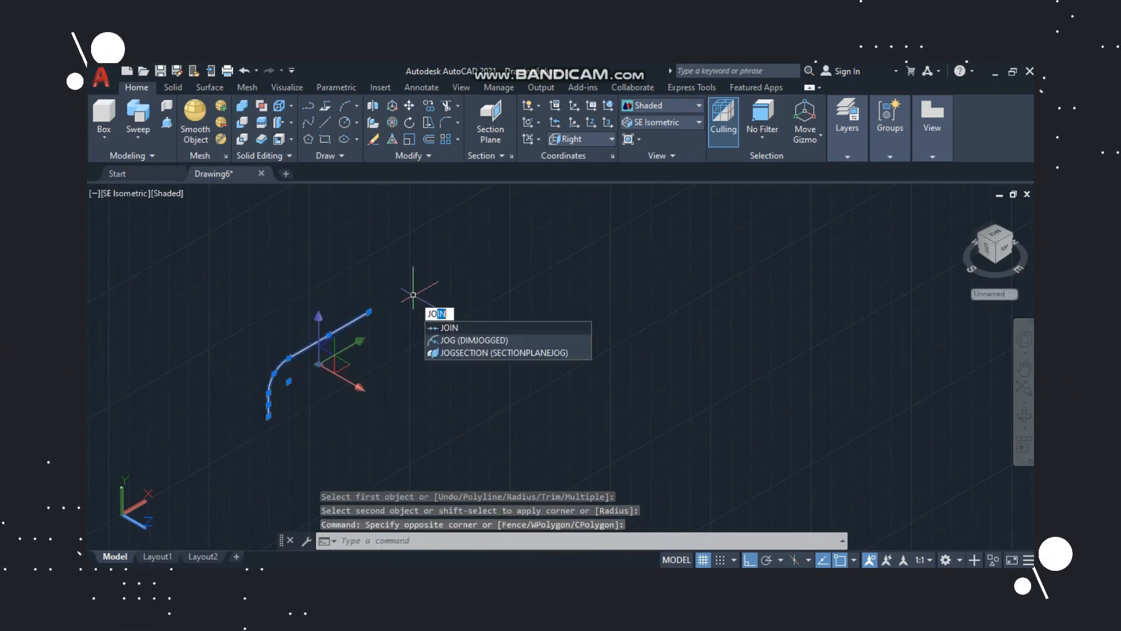
key(Return)
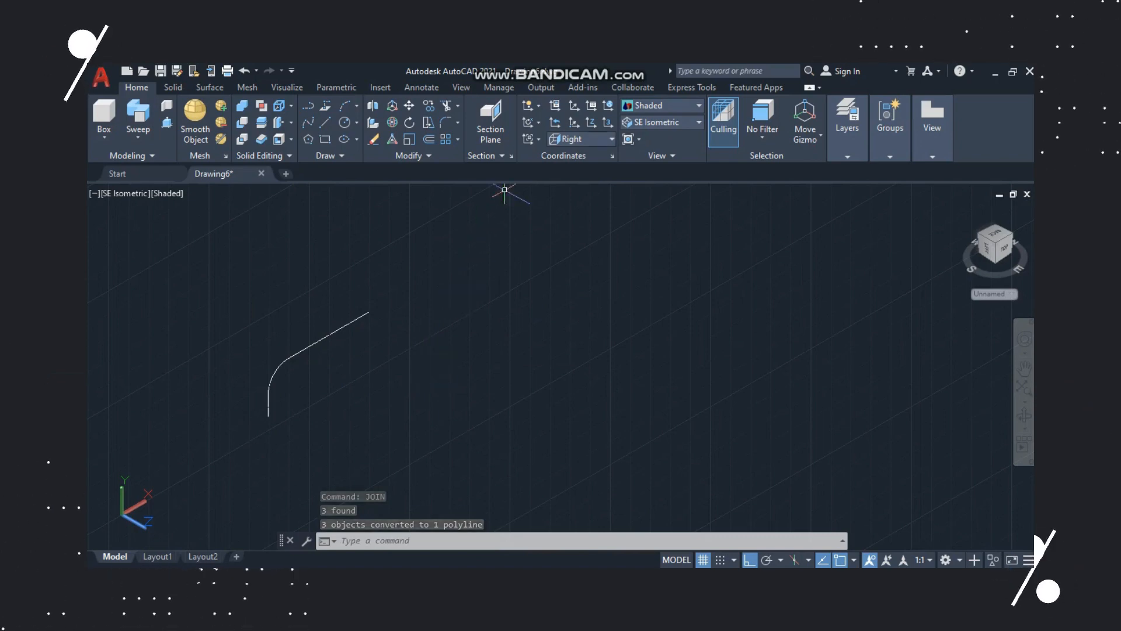
- Set the UCS to Top and draw a circle of radius 5 centred on the lower end of the first path
click(581, 138)
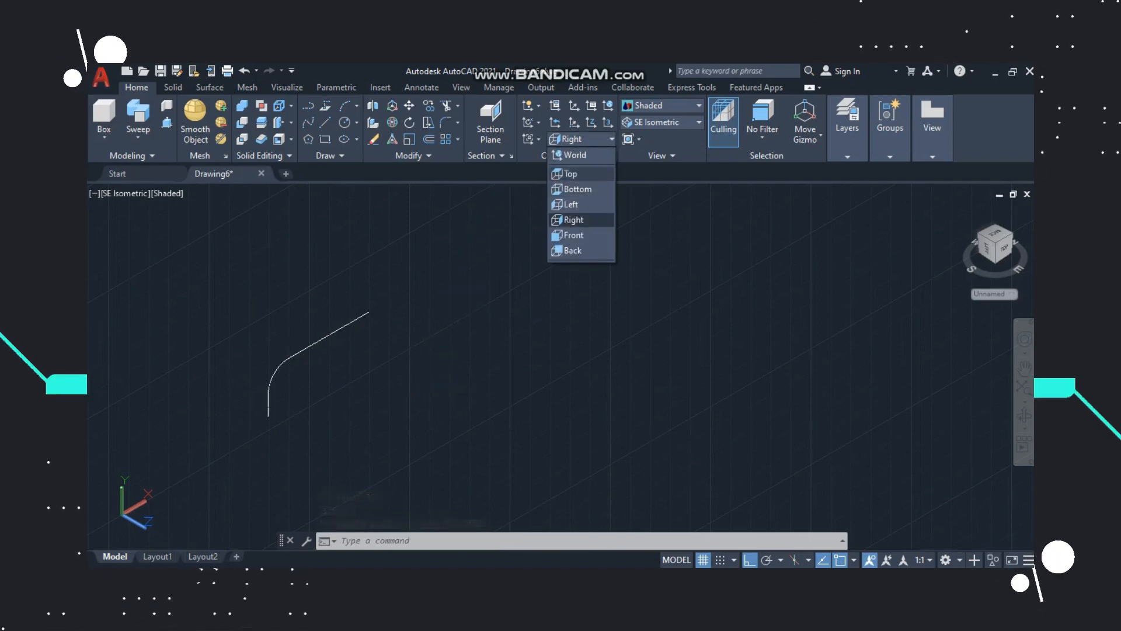
click(571, 173)
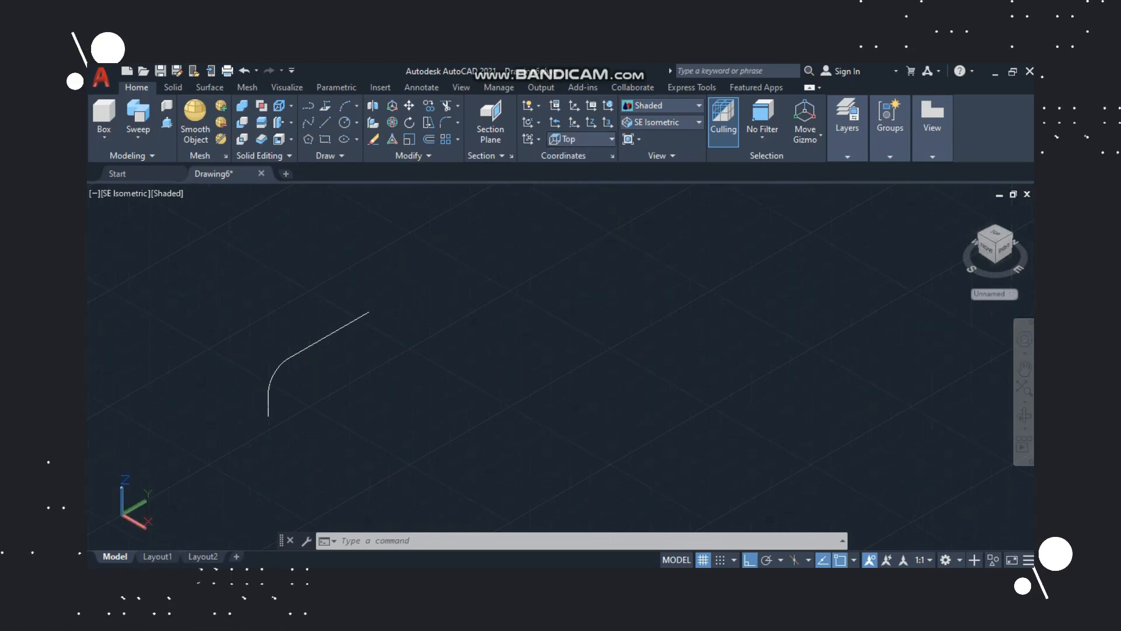
scroll(264, 423, up, 2)
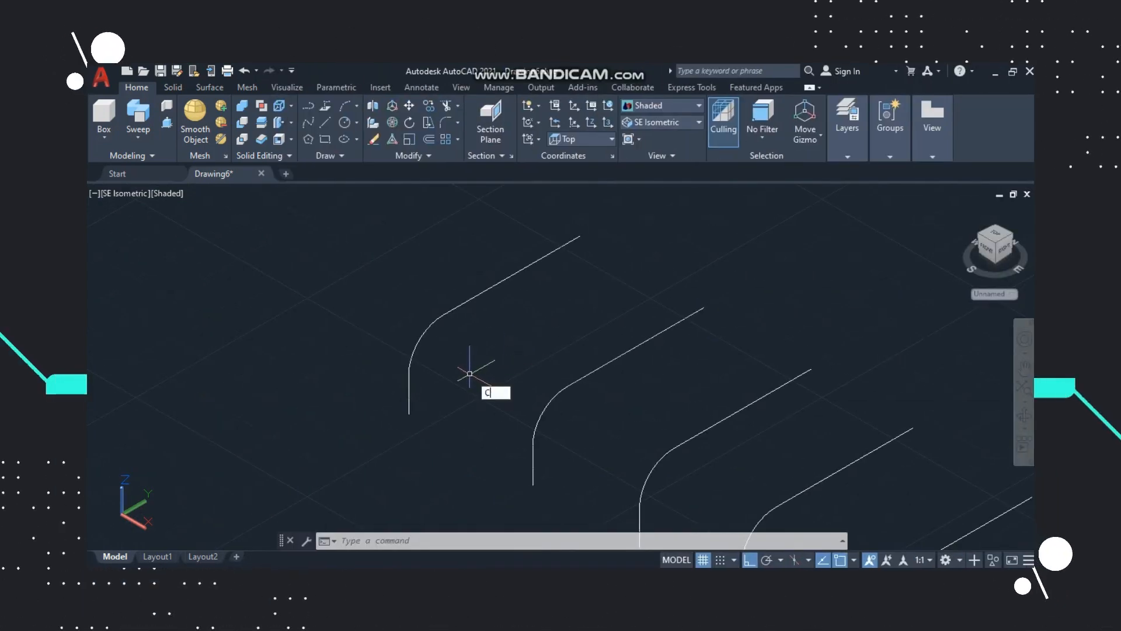
key(Return)
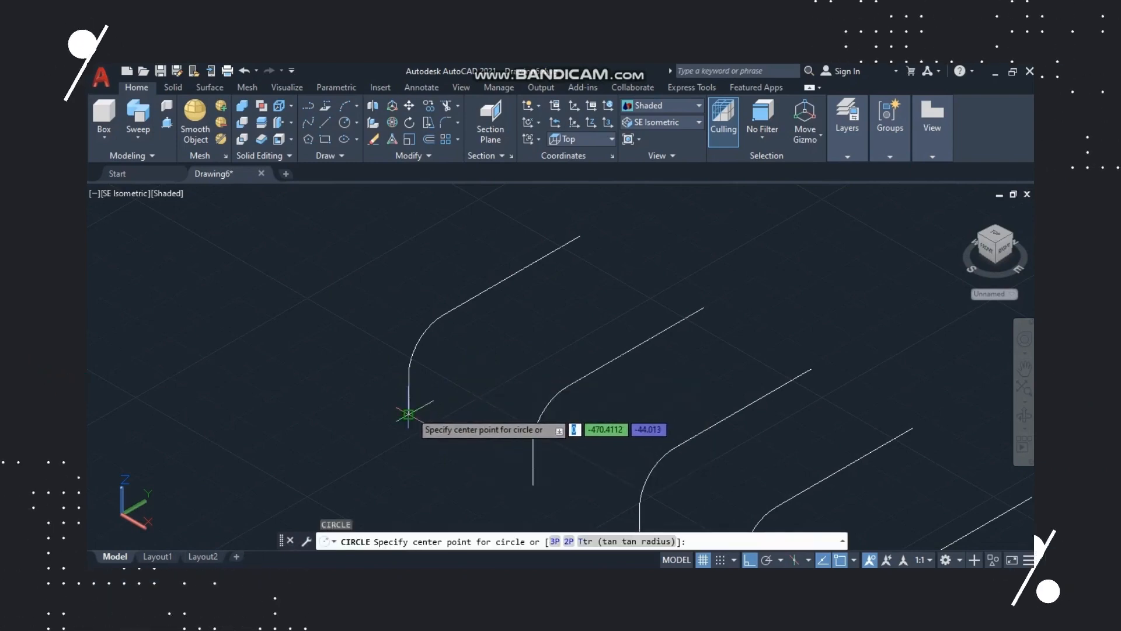
click(409, 414)
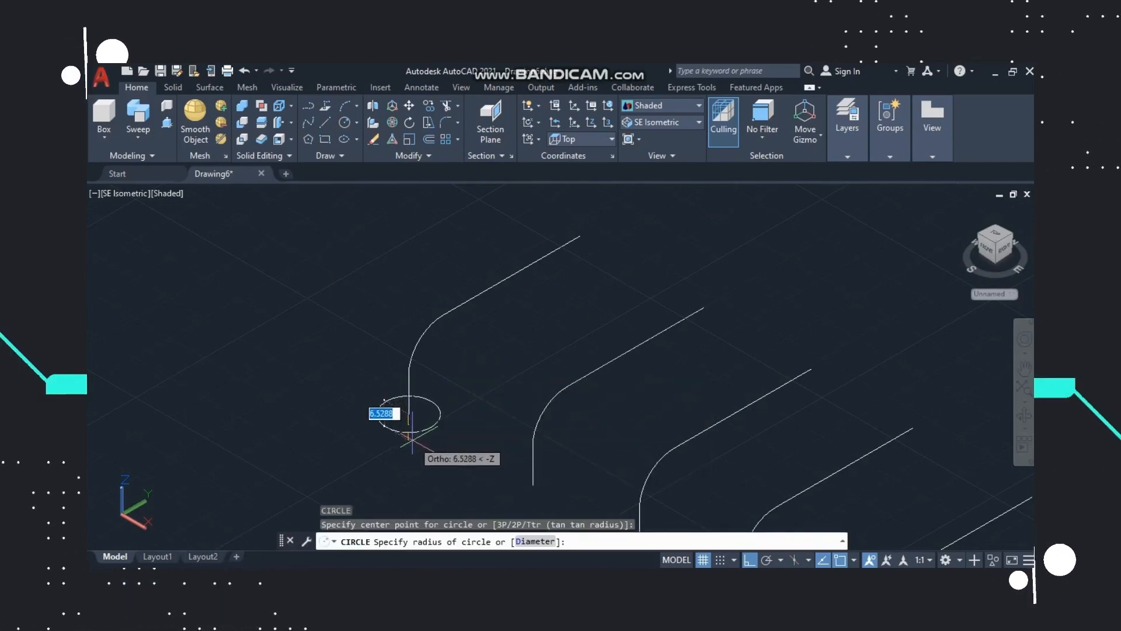
text(5)
key(Return)
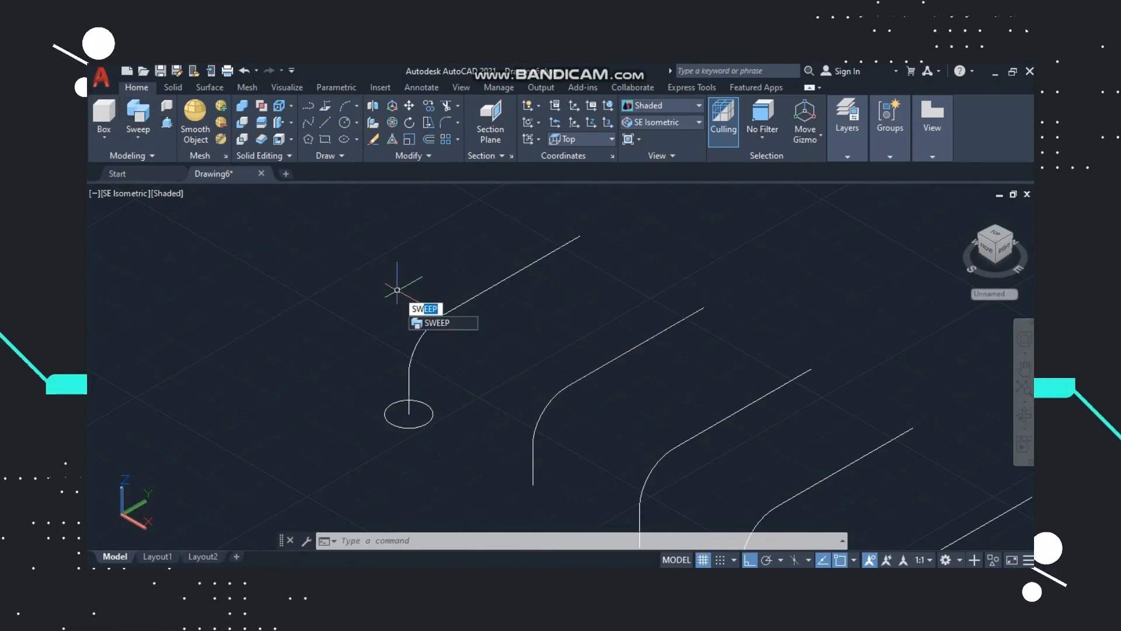
- Sweep the circle along the first filleted polyline path as a solid
key(Return)
click(433, 416)
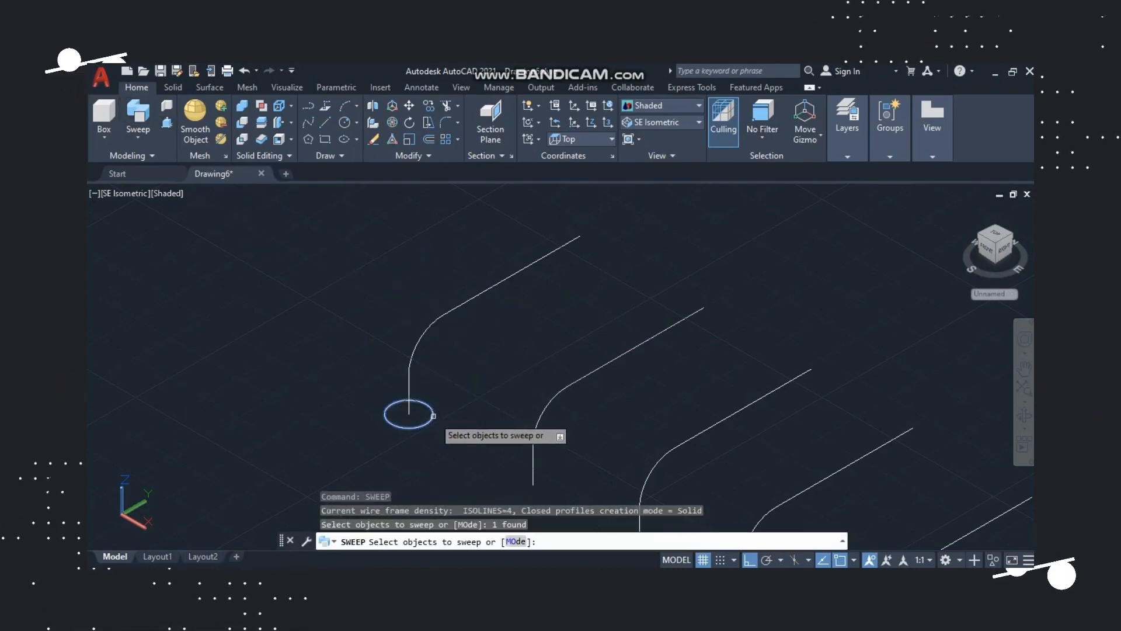
key(Return)
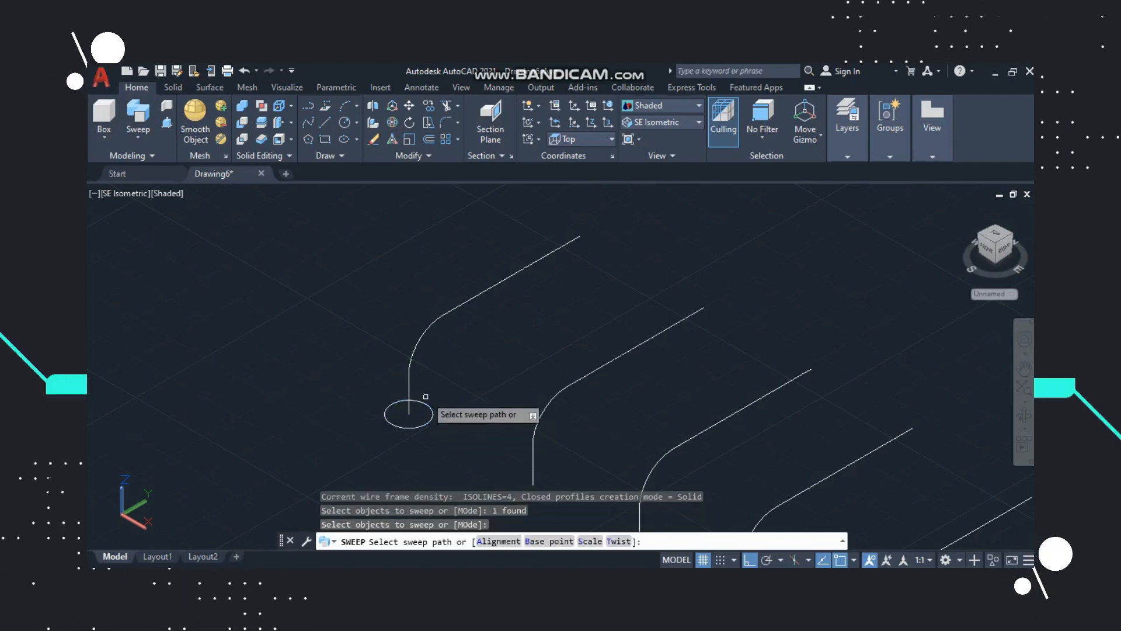
click(432, 324)
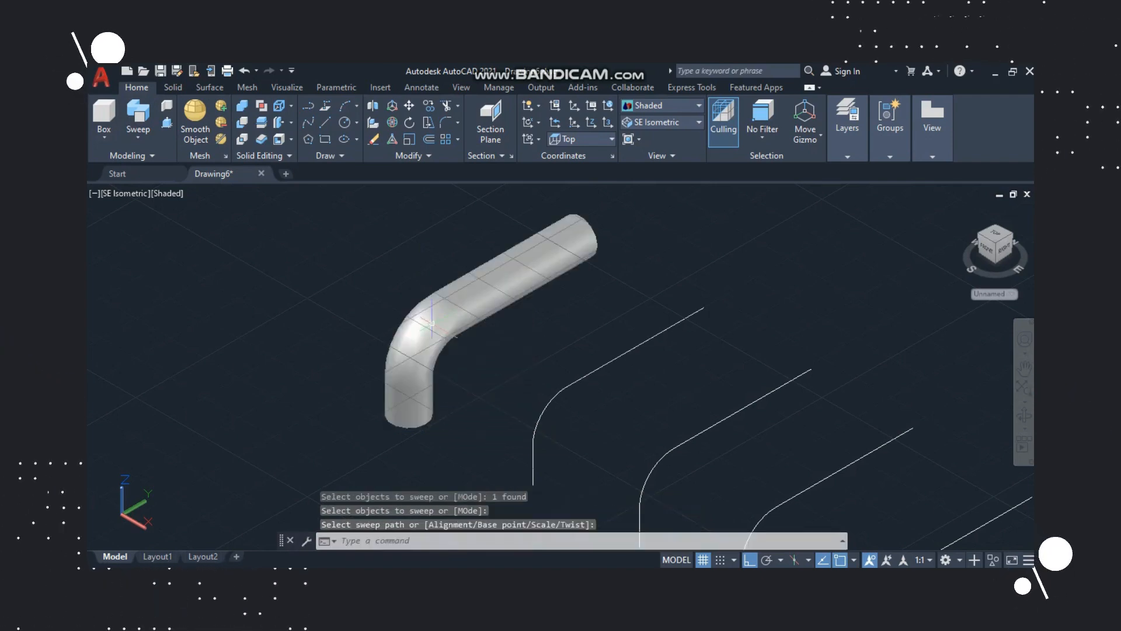
- Shell the swept pipe with an offset of 1, removing the lower end face and the far end face
scroll(538, 296, down, 3)
scroll(544, 319, up, 4)
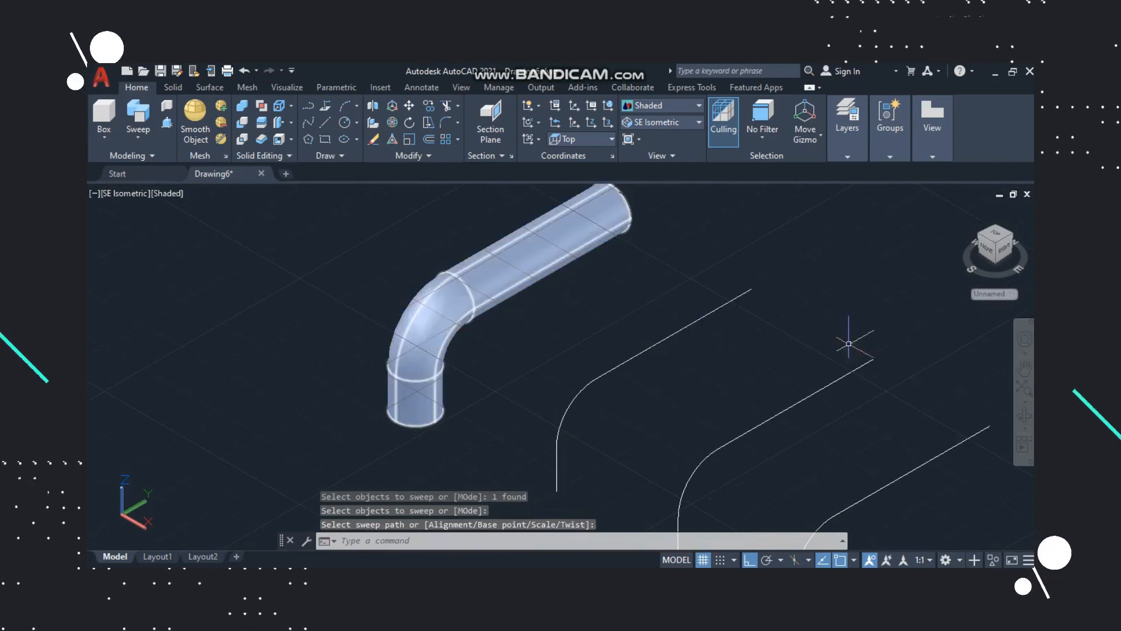
shift+middle_drag(653, 387, 654, 389)
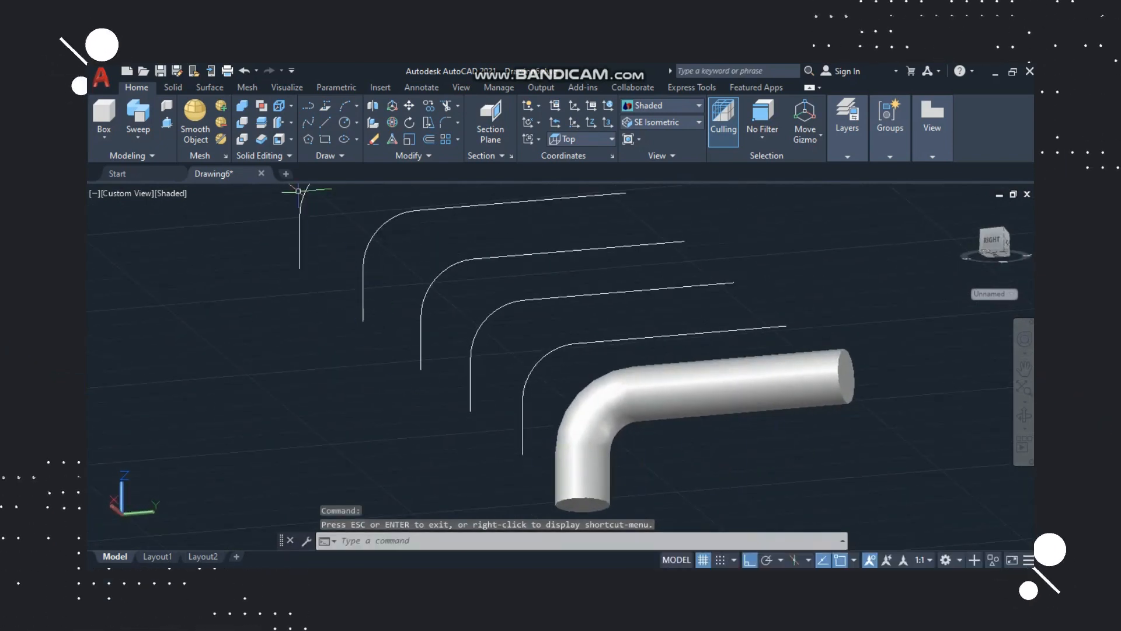
click(279, 139)
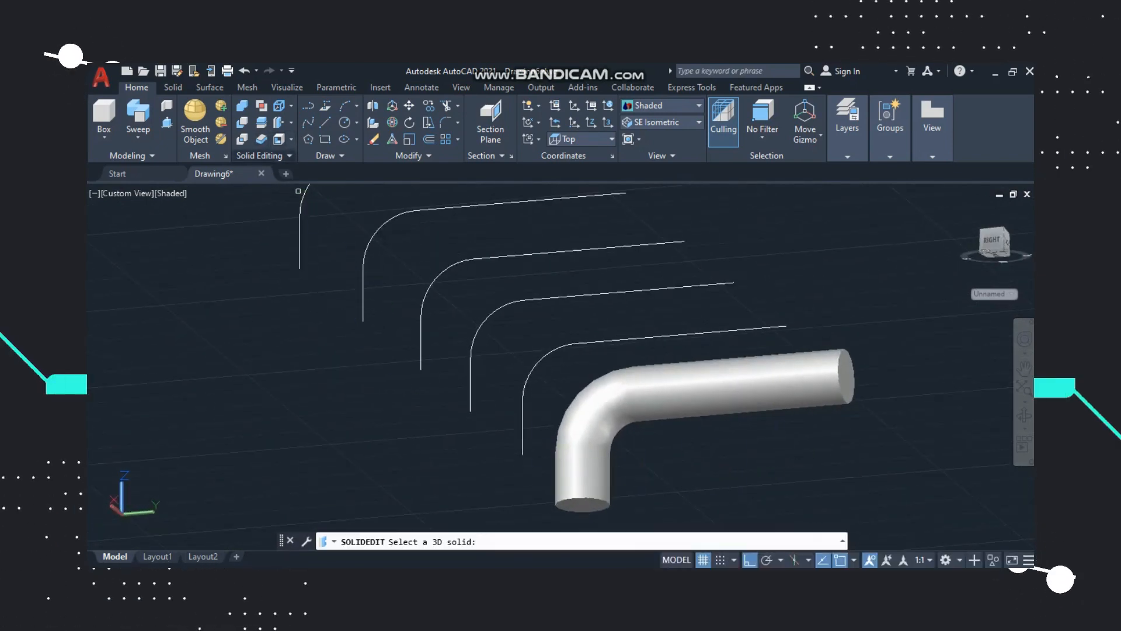
click(593, 387)
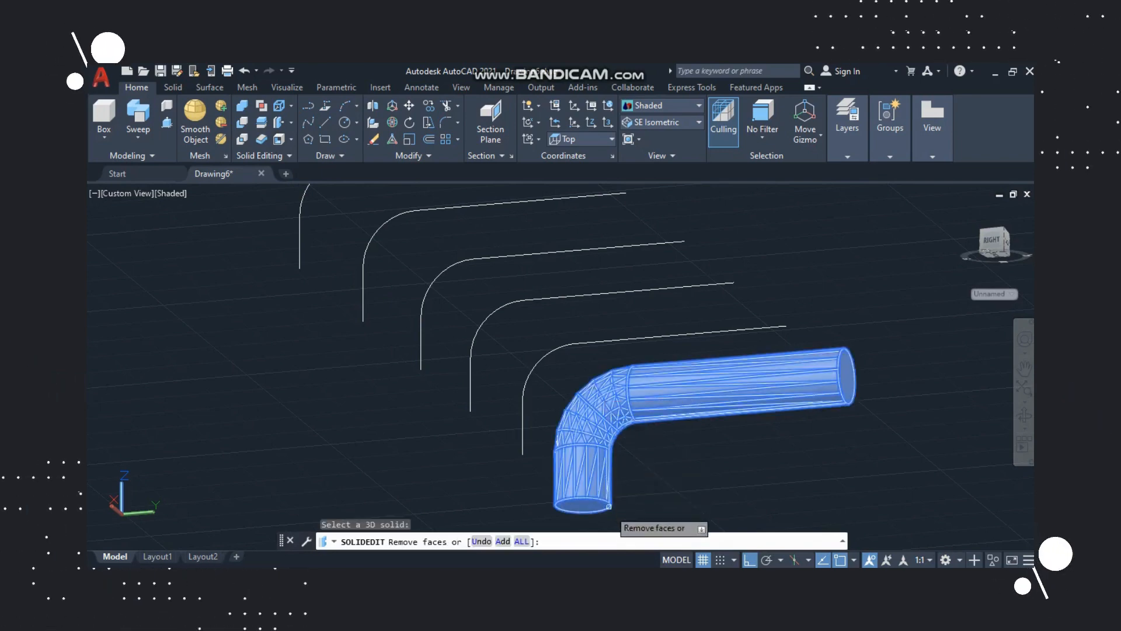
click(583, 503)
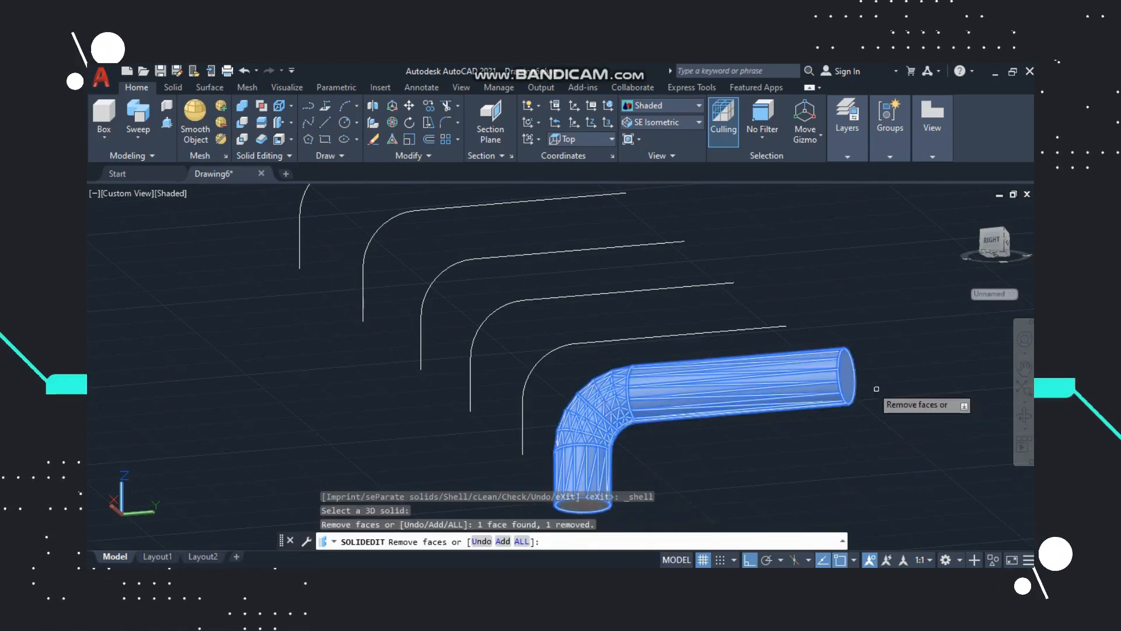
click(847, 375)
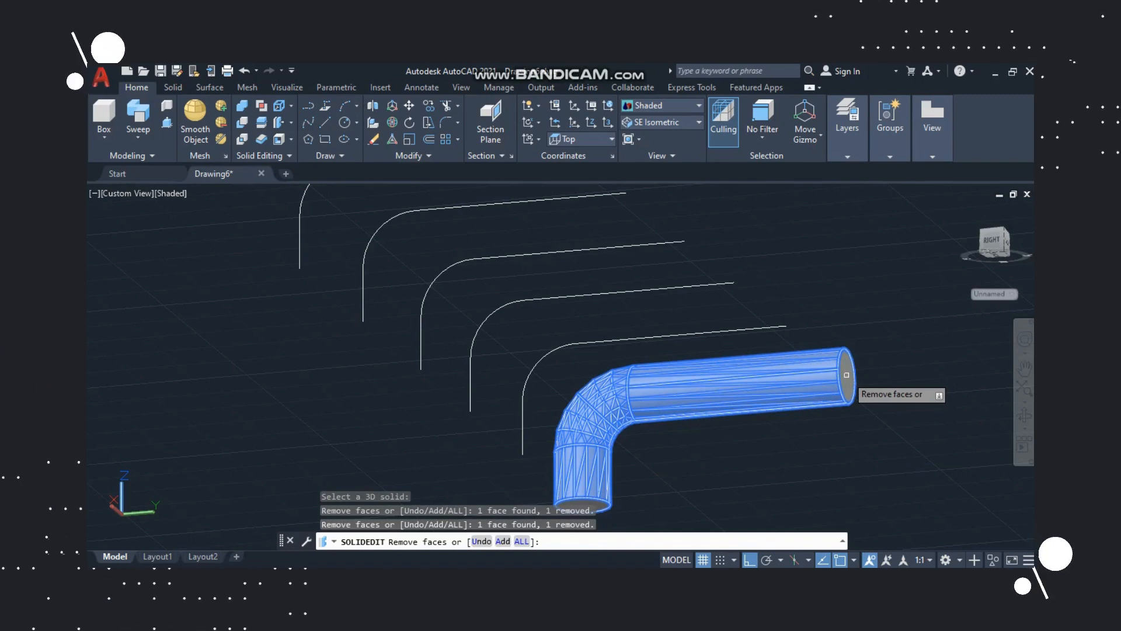
key(Return)
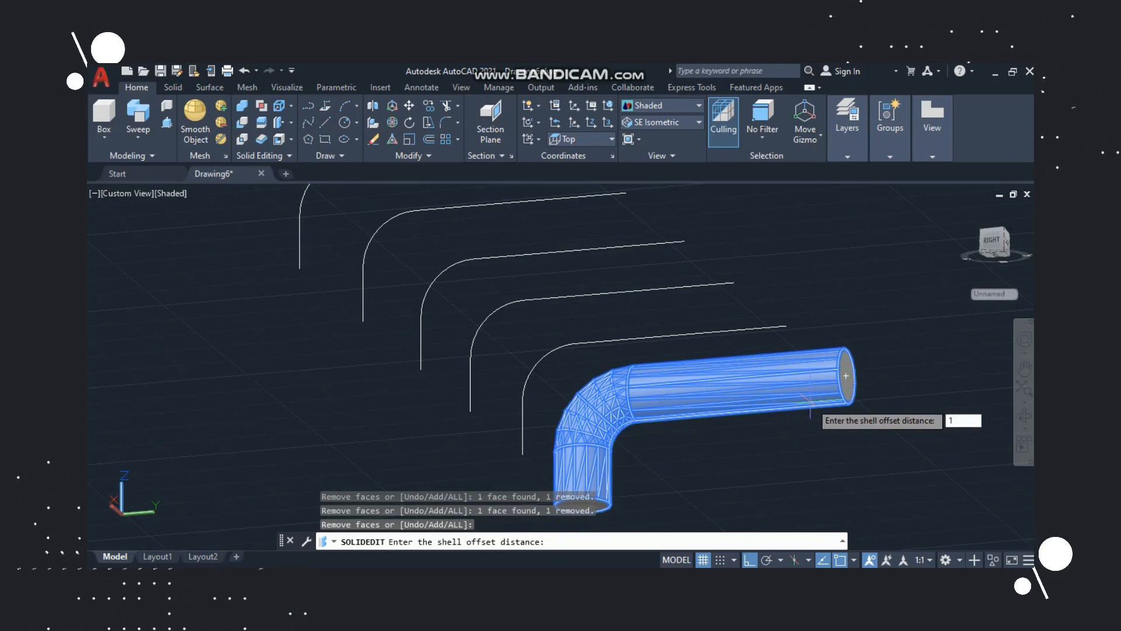
key(Return)
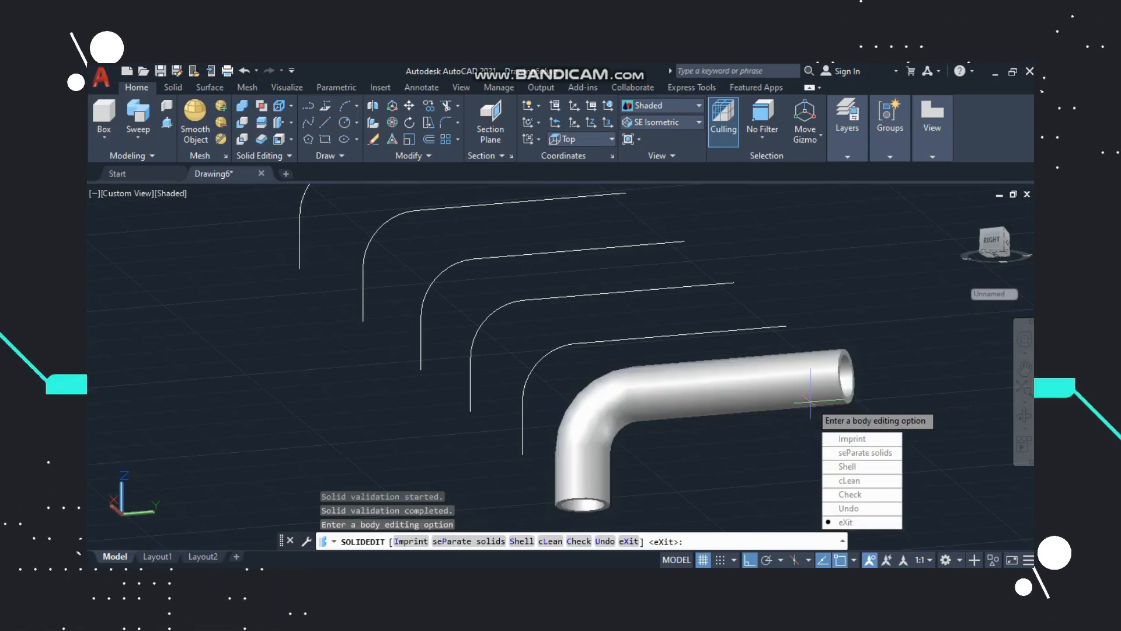
key(Escape)
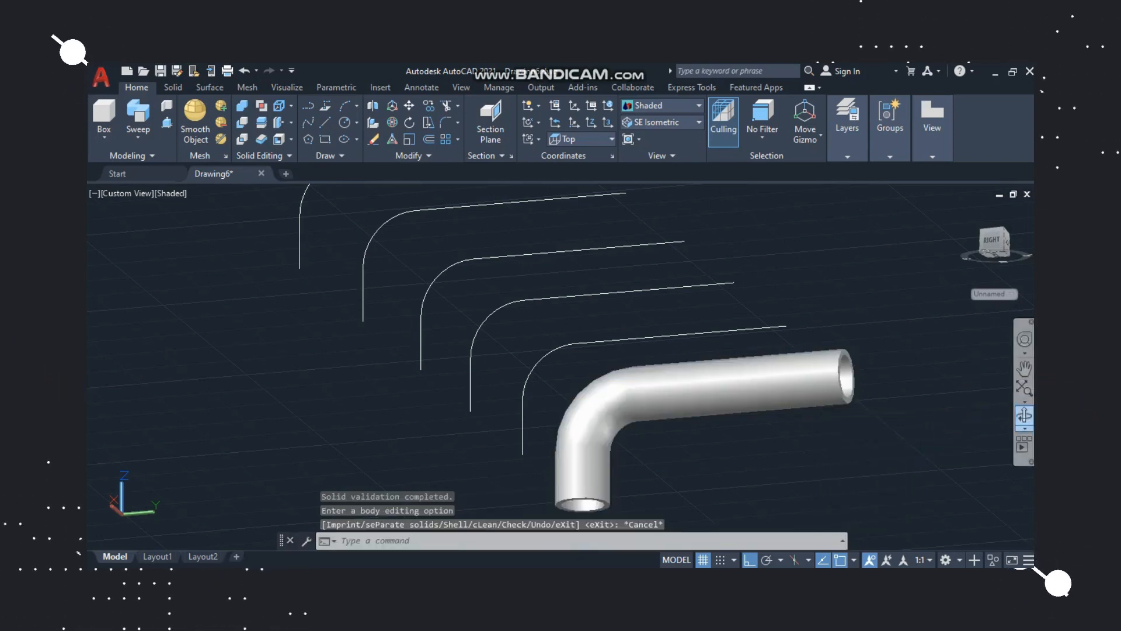
- Draw a 5 by 10 rectangle beside the lower end of the first unused filleted path
click(1024, 415)
drag(730, 356, 479, 382)
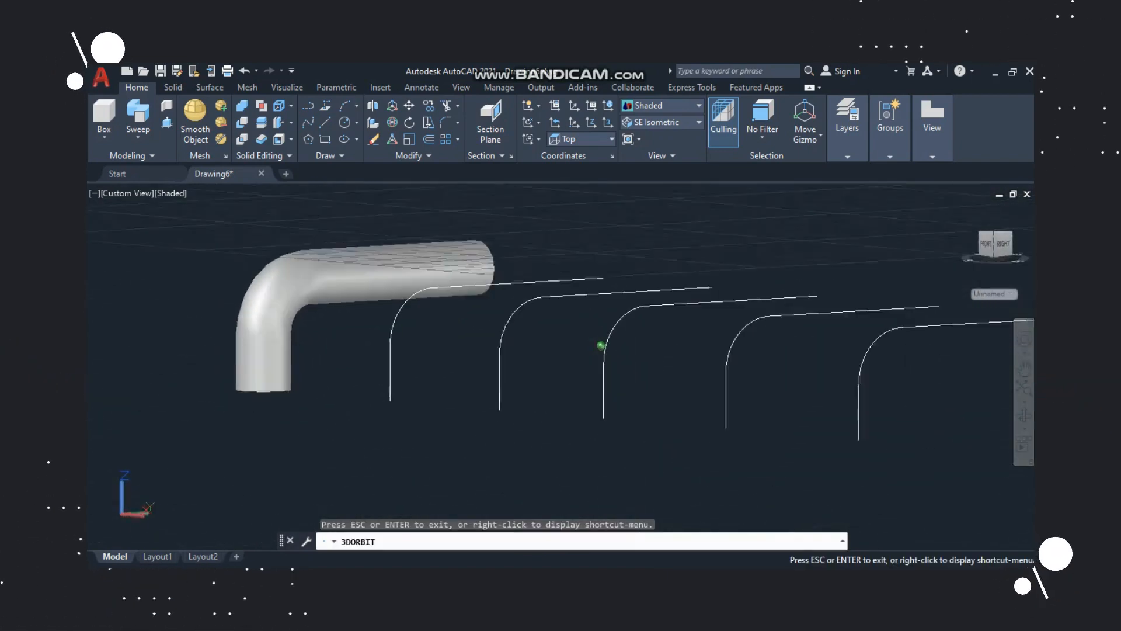
drag(601, 345, 560, 318)
key(Escape)
scroll(538, 303, down, 5)
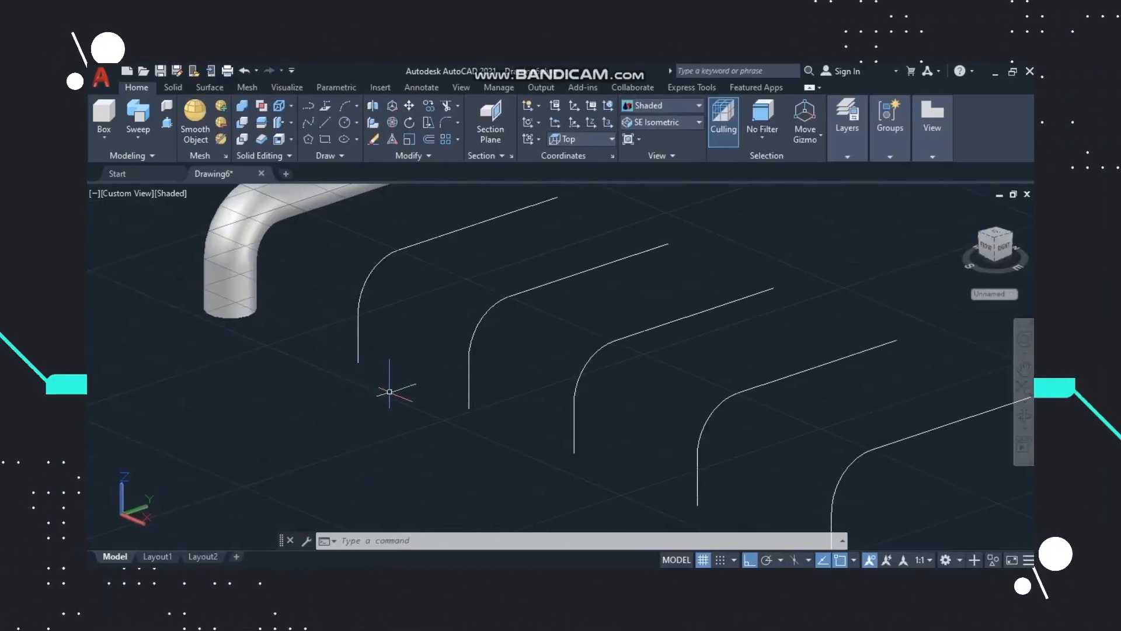
key(Return)
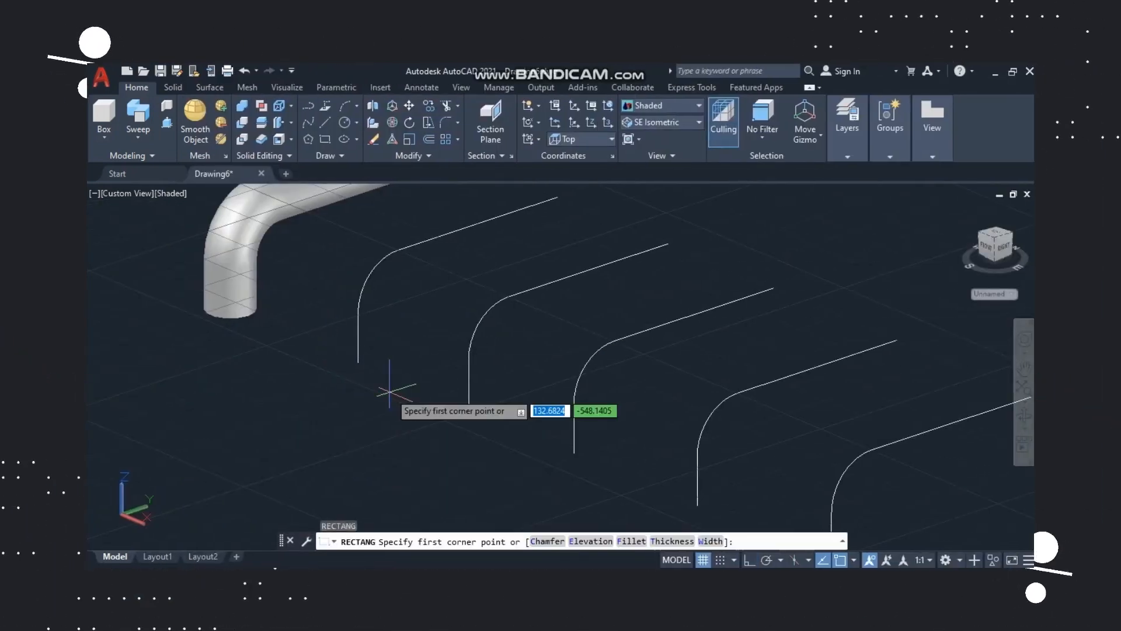
click(314, 359)
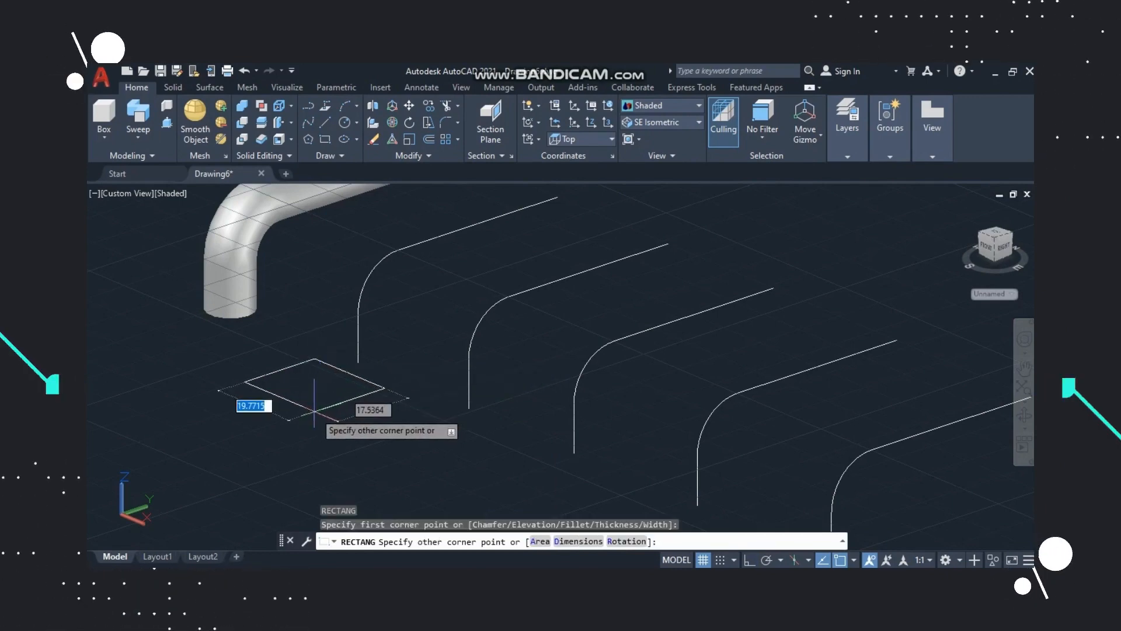
text(5)
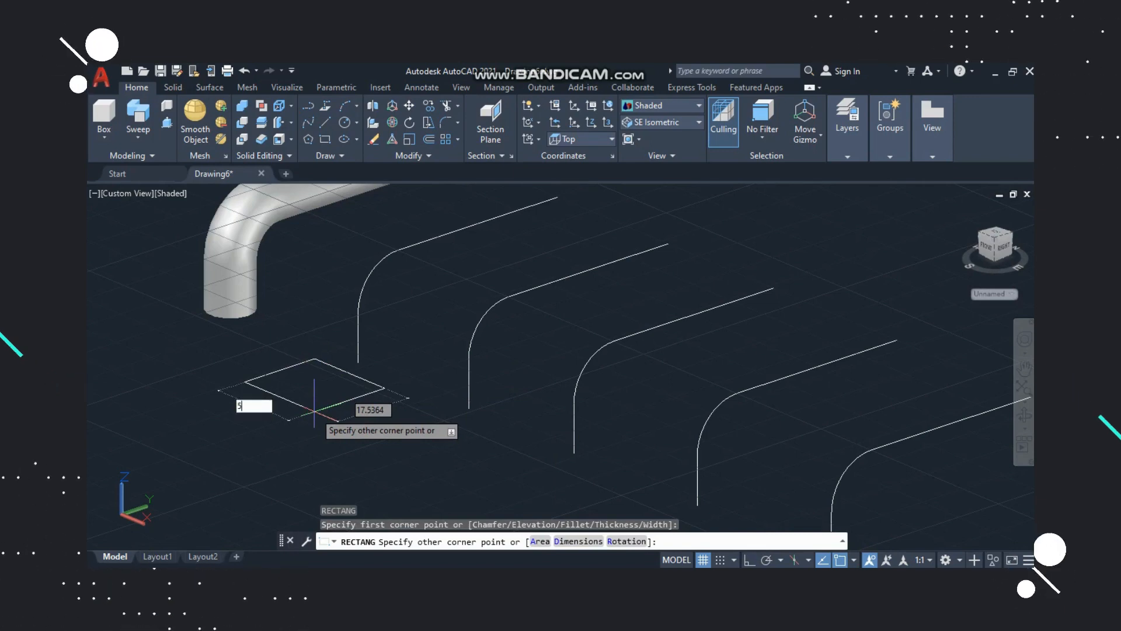
key(Tab)
text(10)
key(Return)
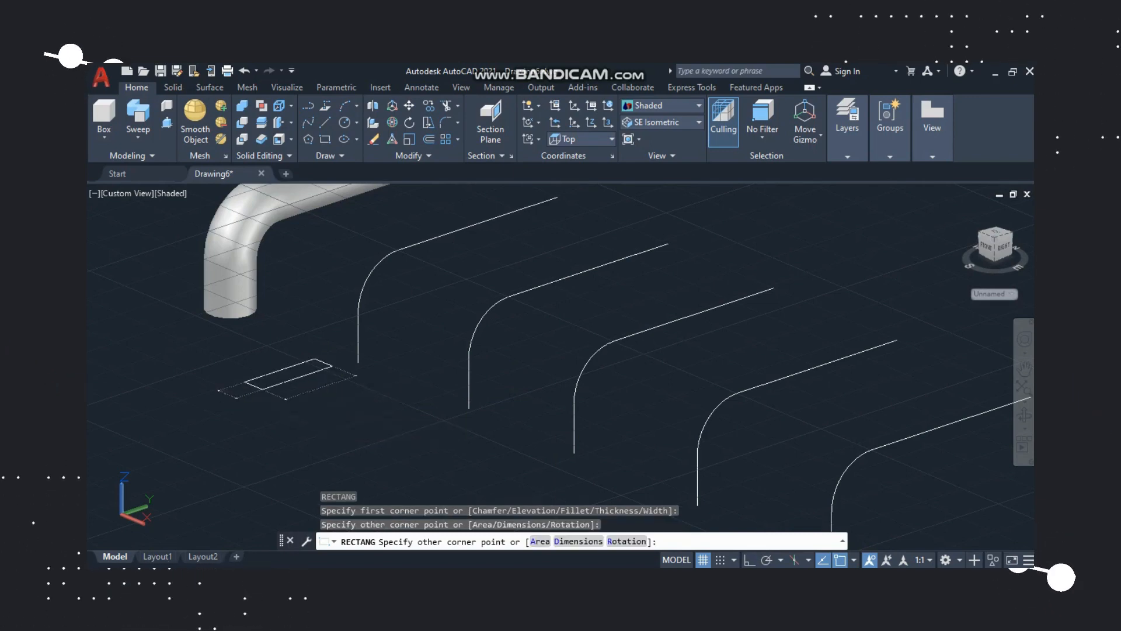
- Rotate the rectangle 270° about its corner nearest the path
scroll(325, 372, up, 3)
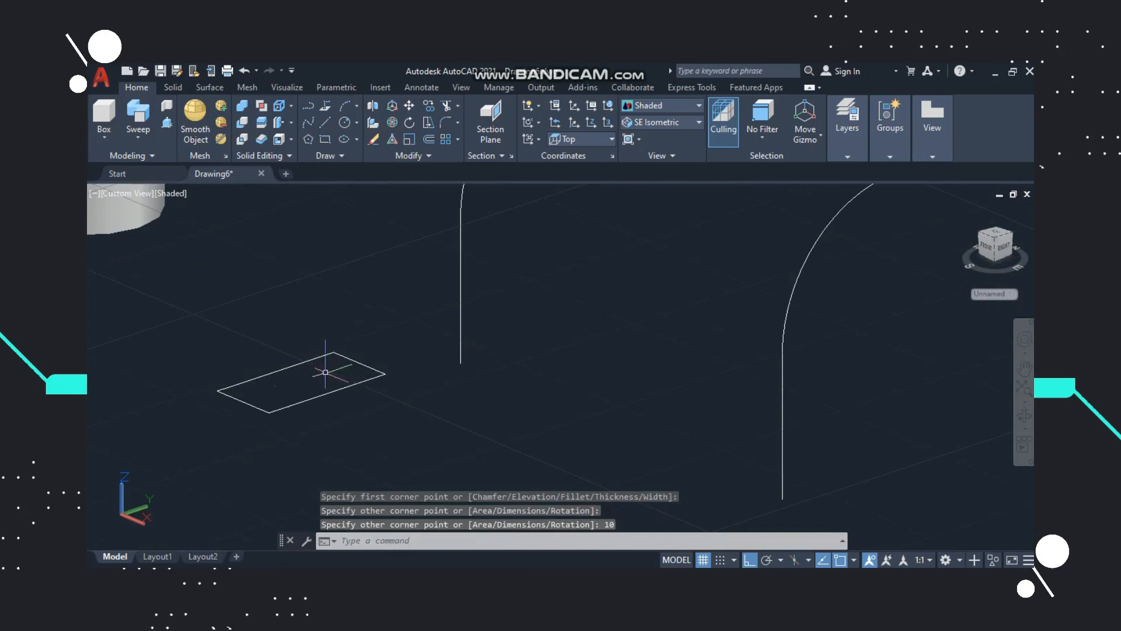
click(370, 367)
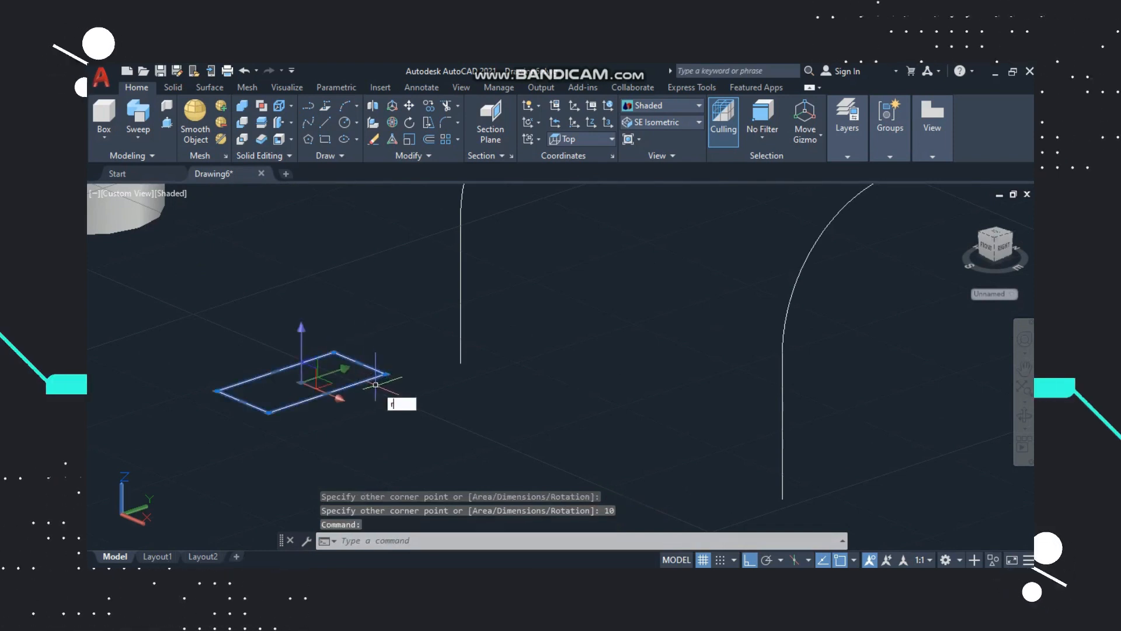
text(ro)
key(Return)
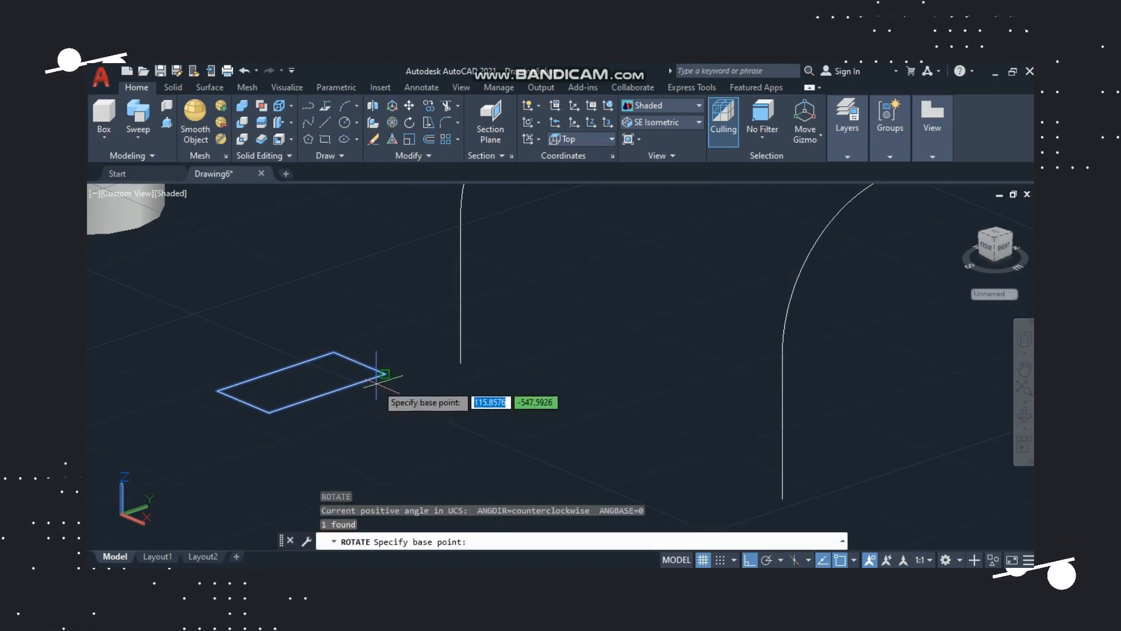
click(385, 374)
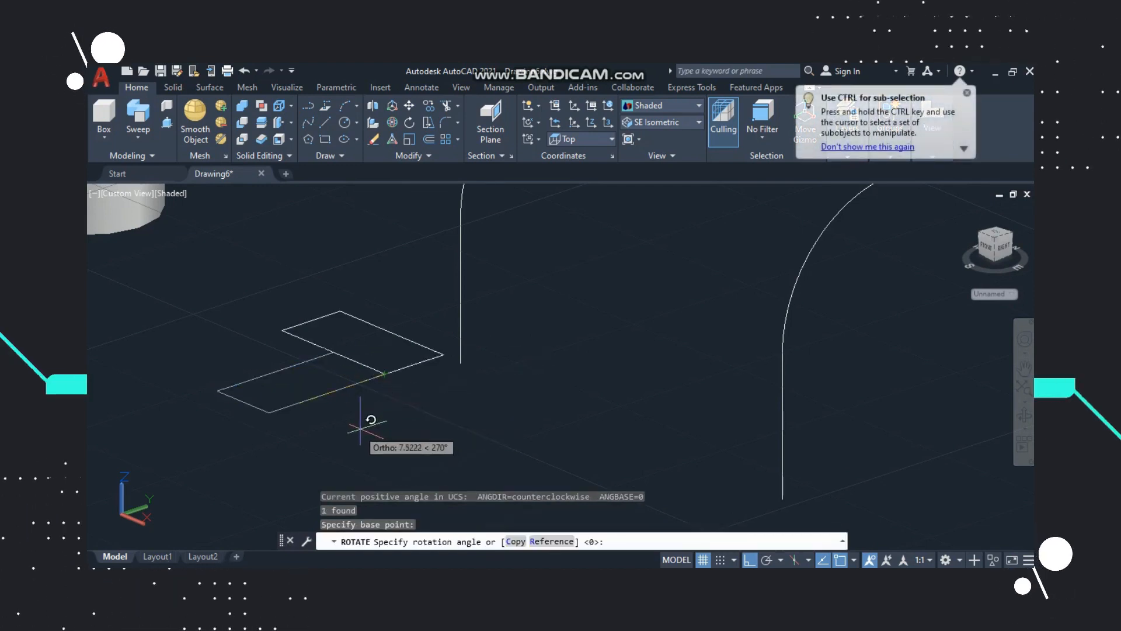
key(Return)
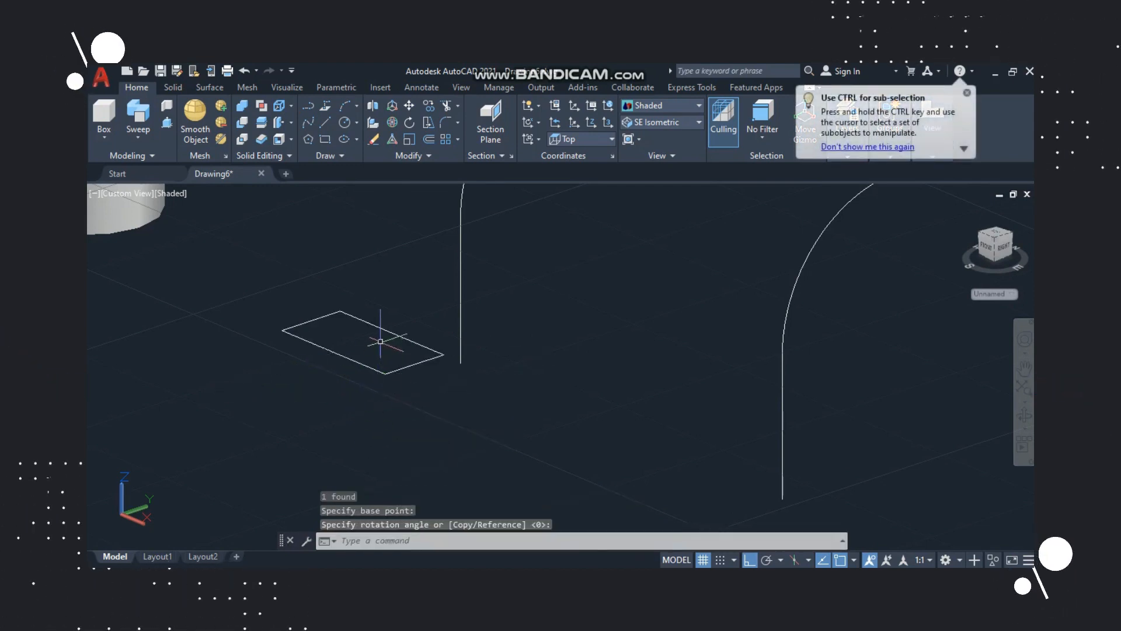
- Move the rectangle from its centre onto the lower endpoint of the adjacent filleted path
scroll(380, 341, down, 5)
scroll(408, 304, up, 2)
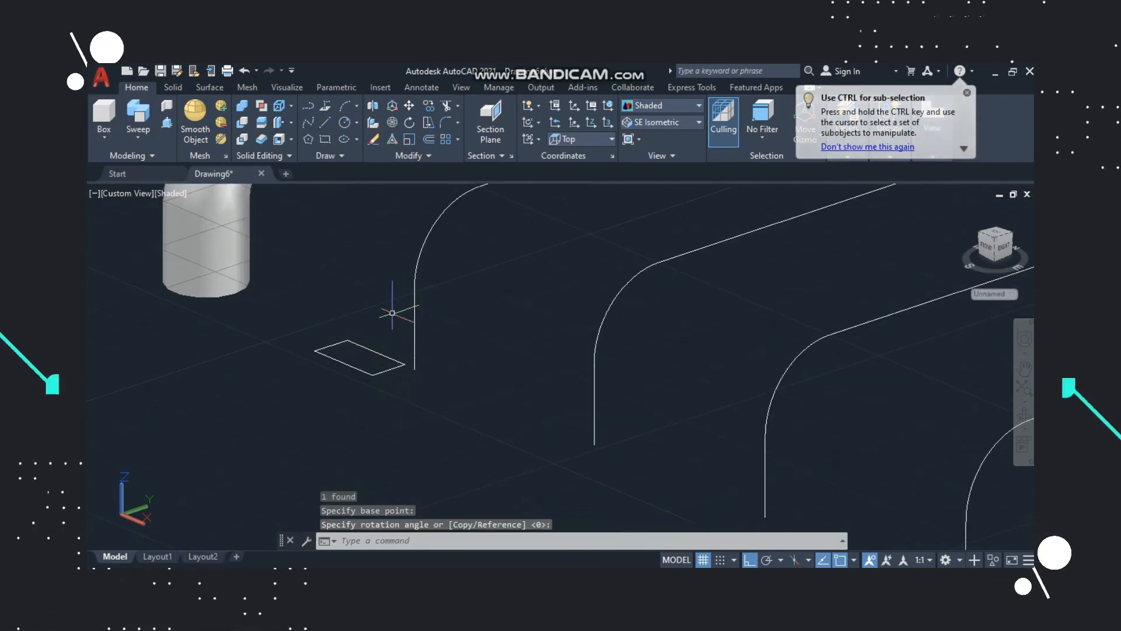
key(Return)
click(395, 368)
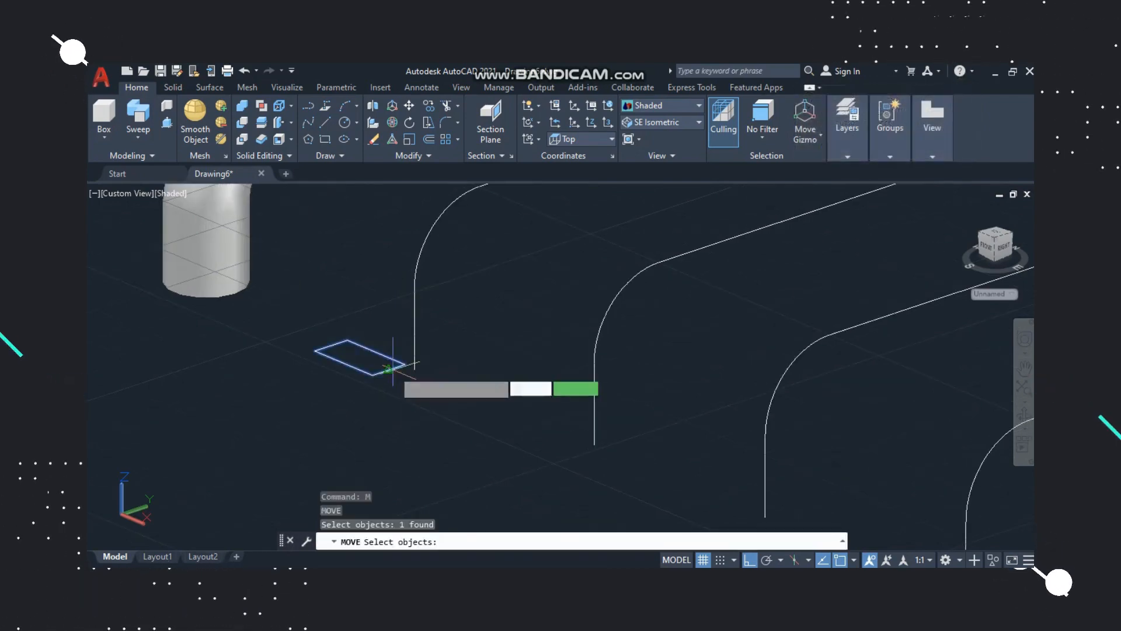
key(Return)
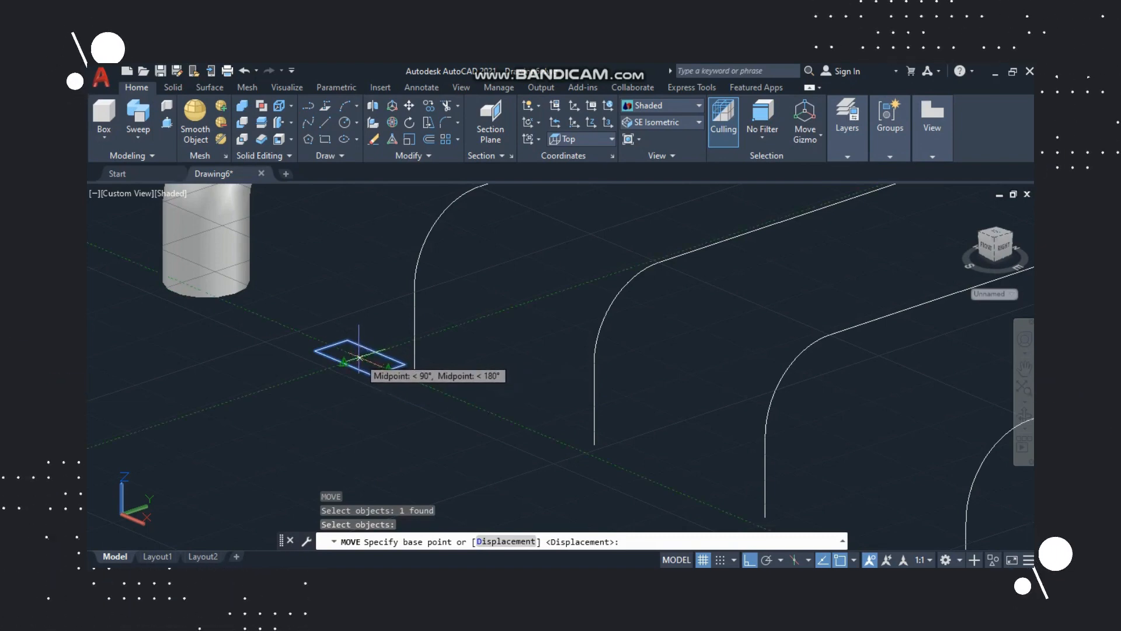
click(359, 357)
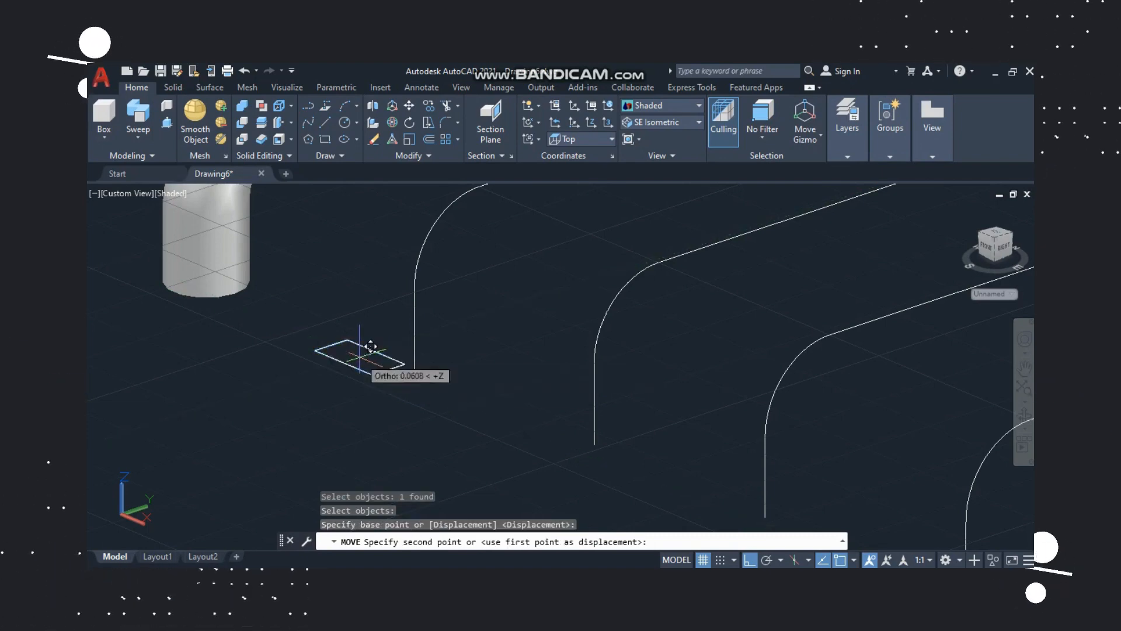
click(414, 369)
scroll(454, 393, down, 6)
scroll(505, 327, up, 3)
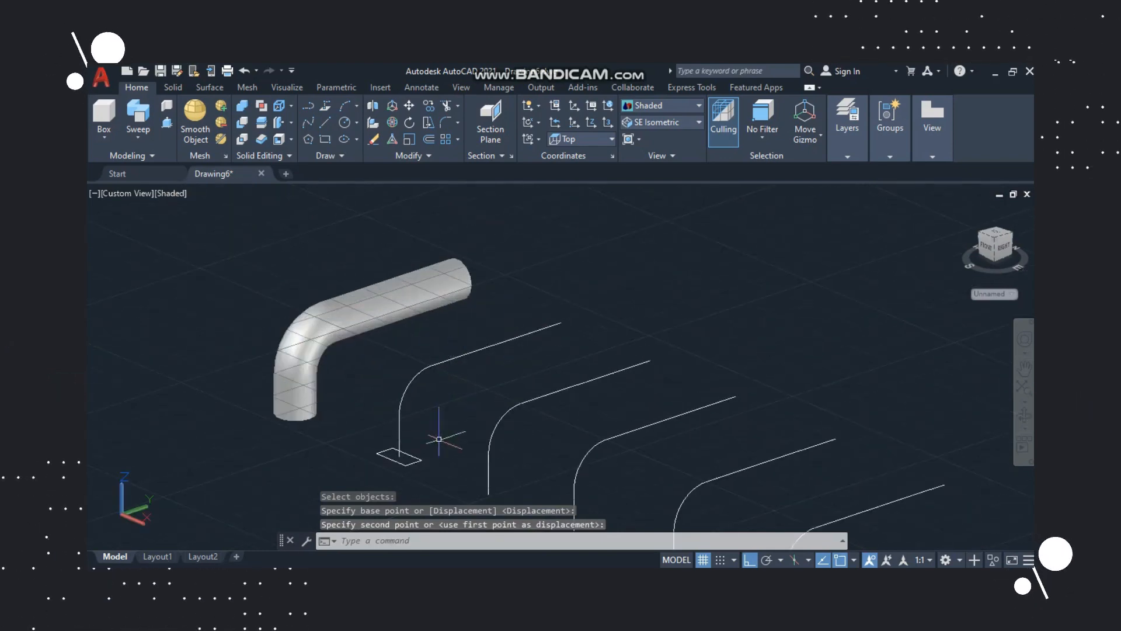
scroll(439, 438, up, 2)
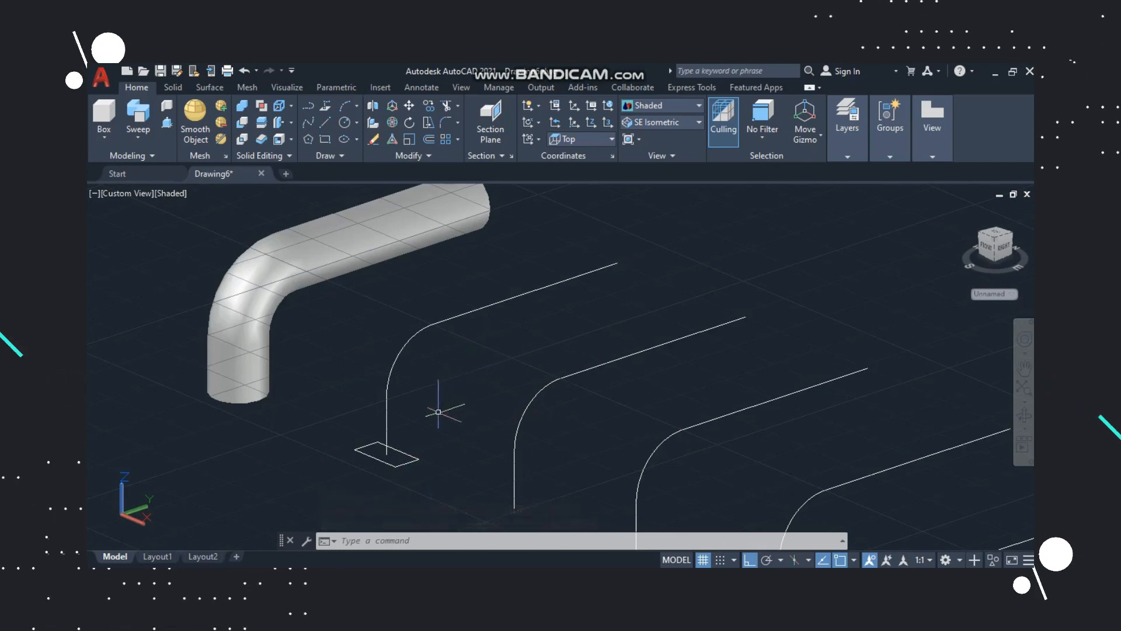
key(Return)
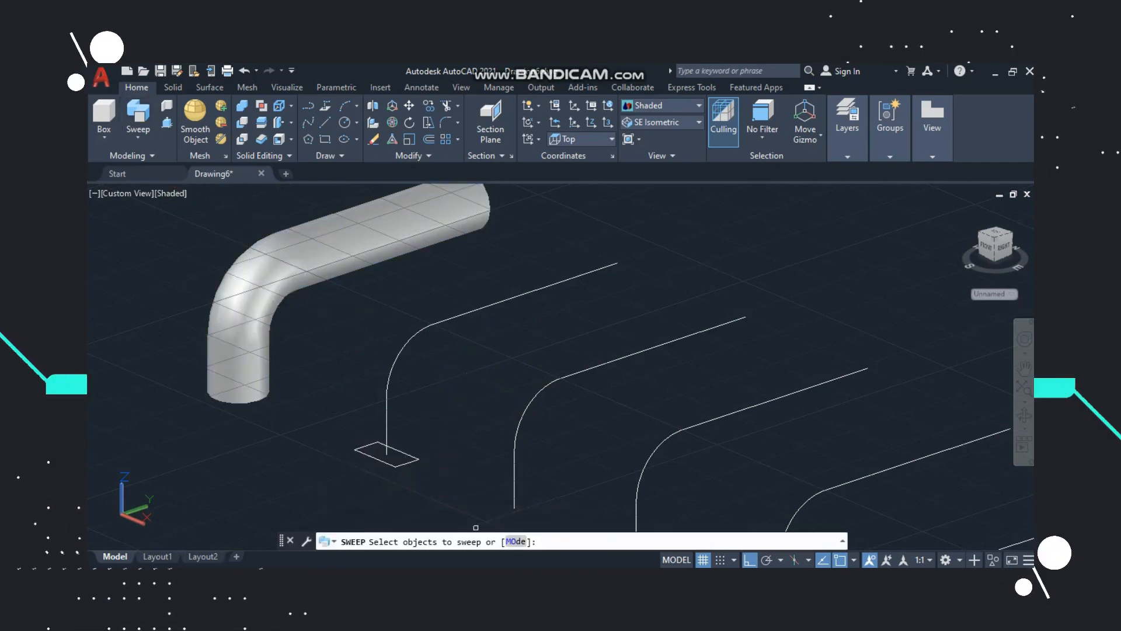
text(MO)
key(Return)
text(MO)
key(Return)
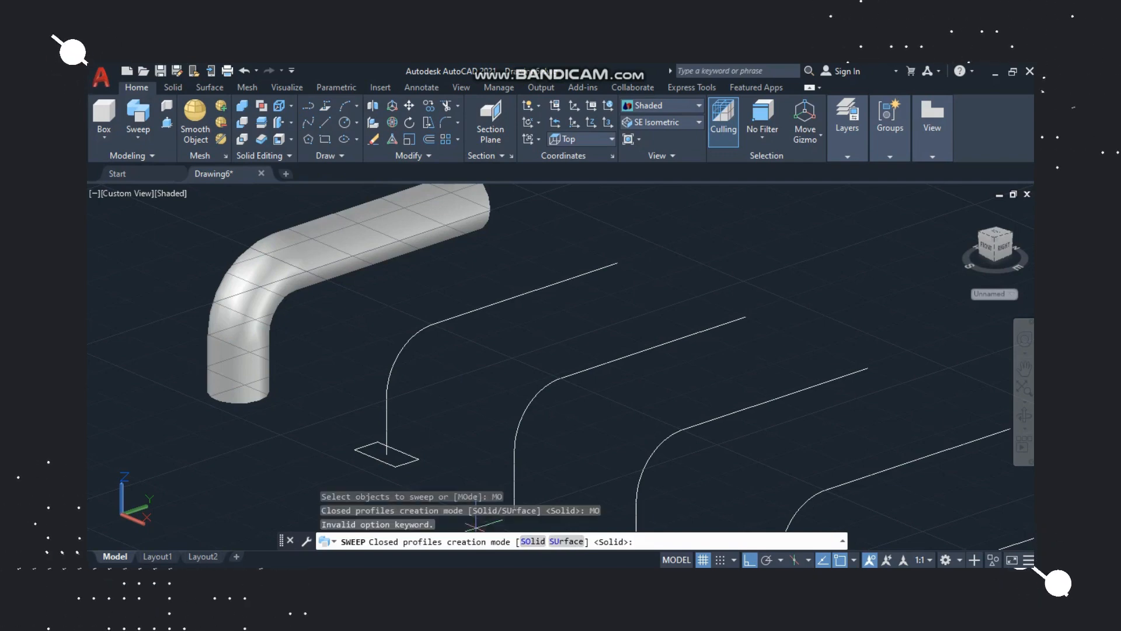
key(Escape)
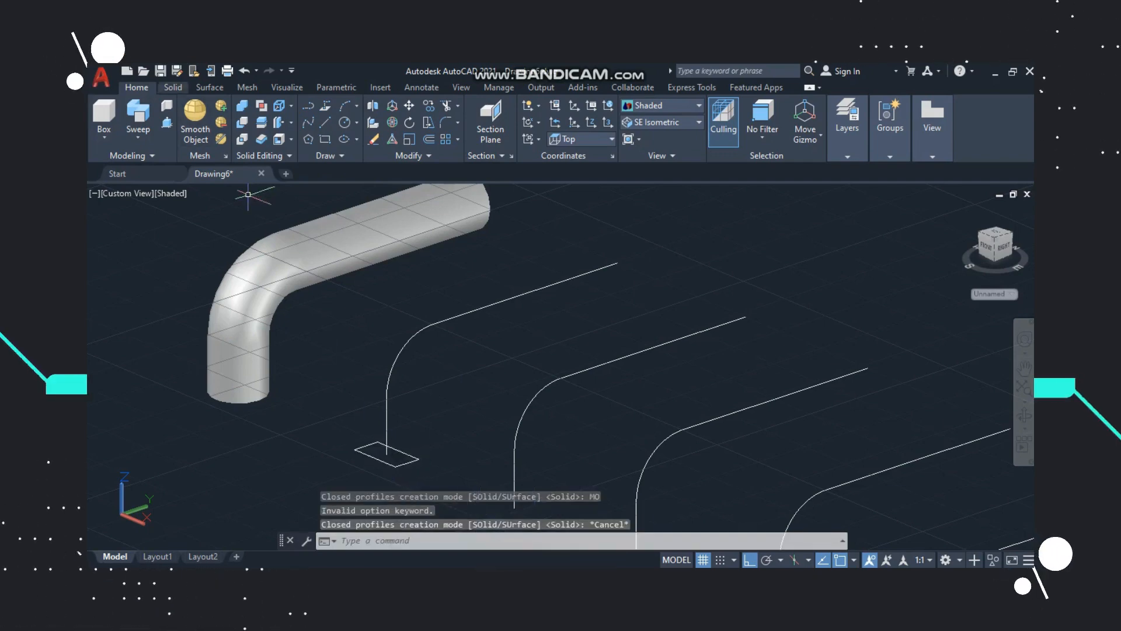
- Sweep the rectangle as a solid along its filleted path with a twist angle of 1800
click(137, 112)
click(374, 460)
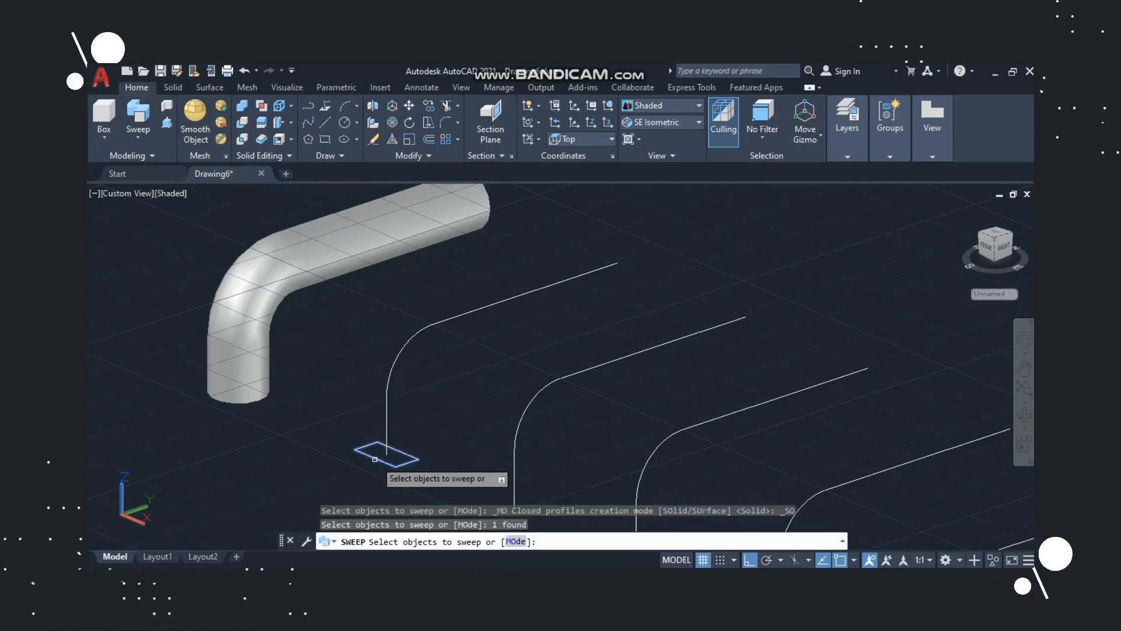
key(Return)
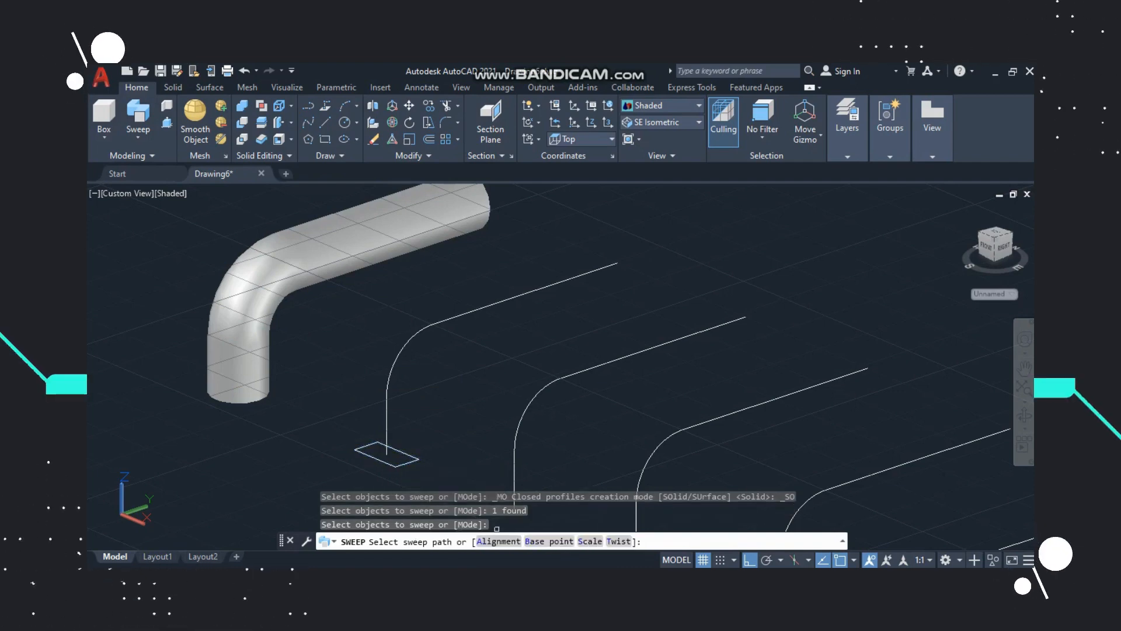
text(T)
key(Return)
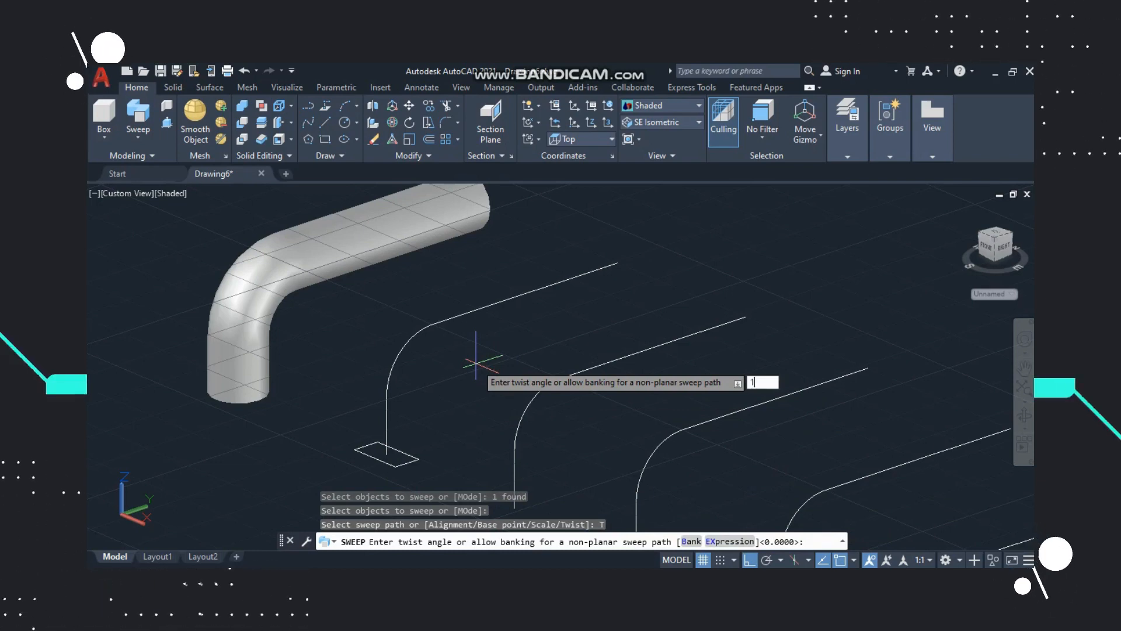
key(Return)
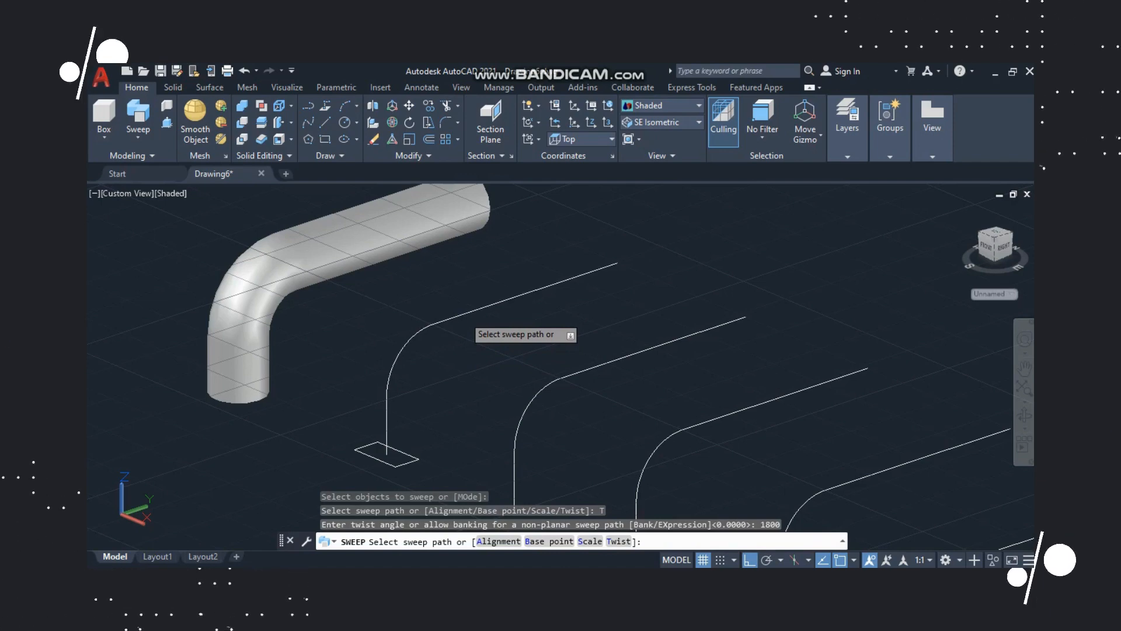
click(464, 312)
scroll(470, 373, down, 4)
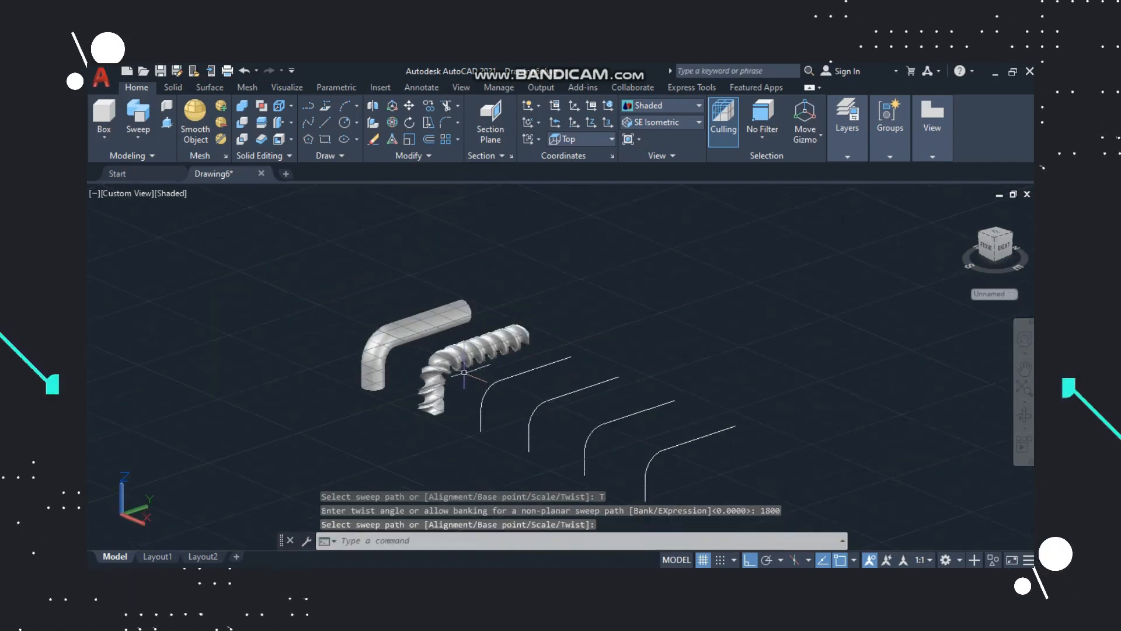
scroll(459, 363, up, 3)
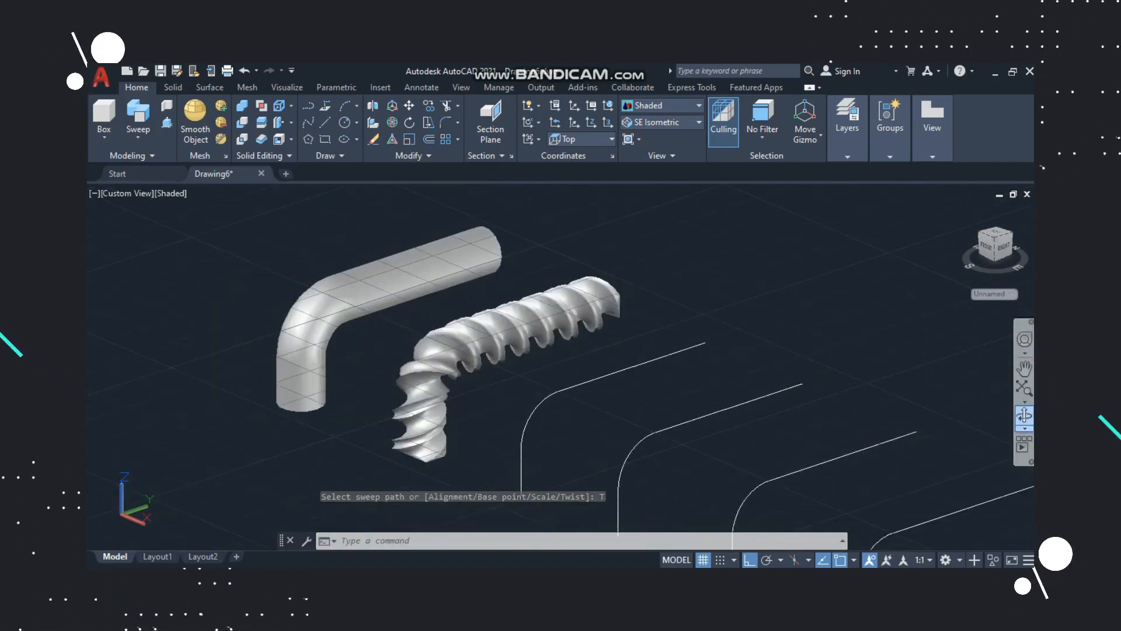
- Sweep the circle at the lower end of the third path as a solid along that path with a scale factor of 0.5
click(1024, 415)
drag(671, 374, 602, 380)
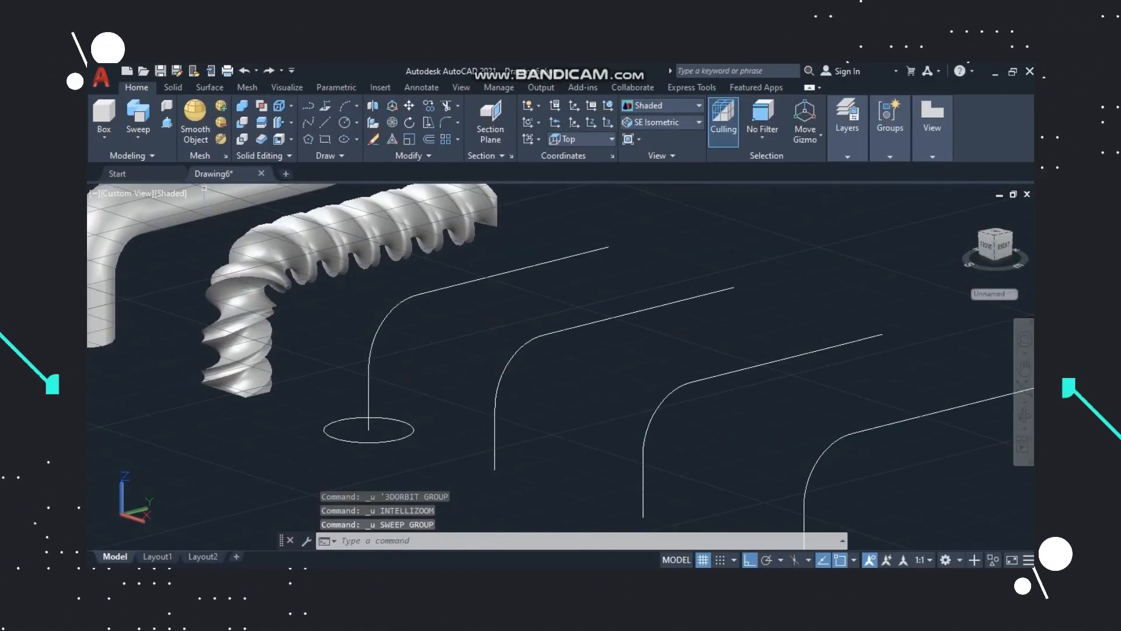
click(273, 116)
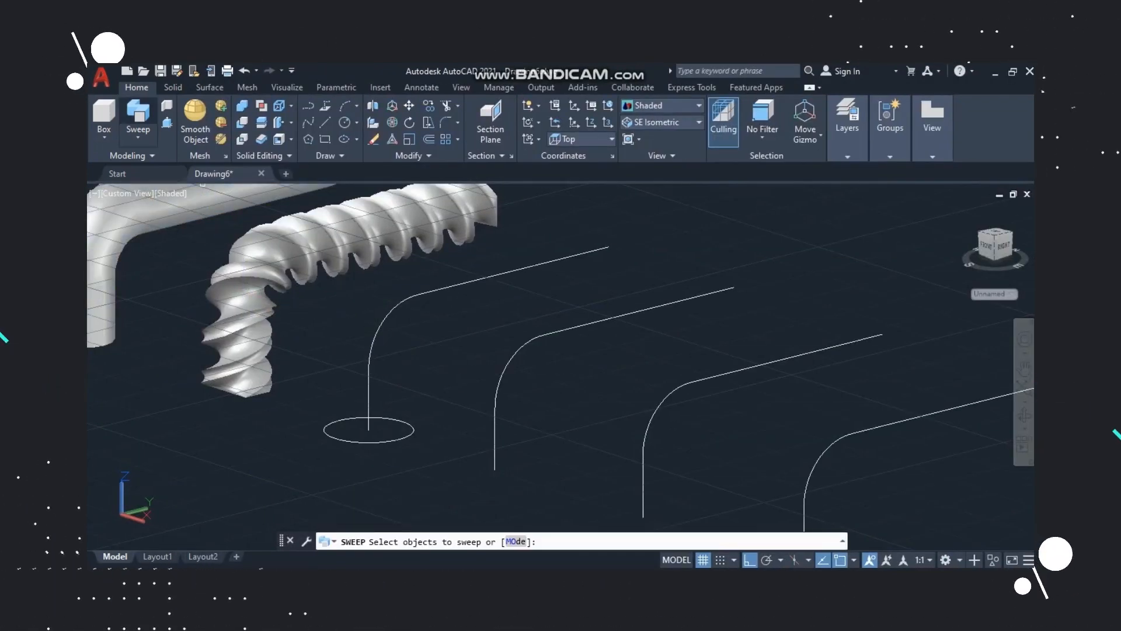
click(368, 440)
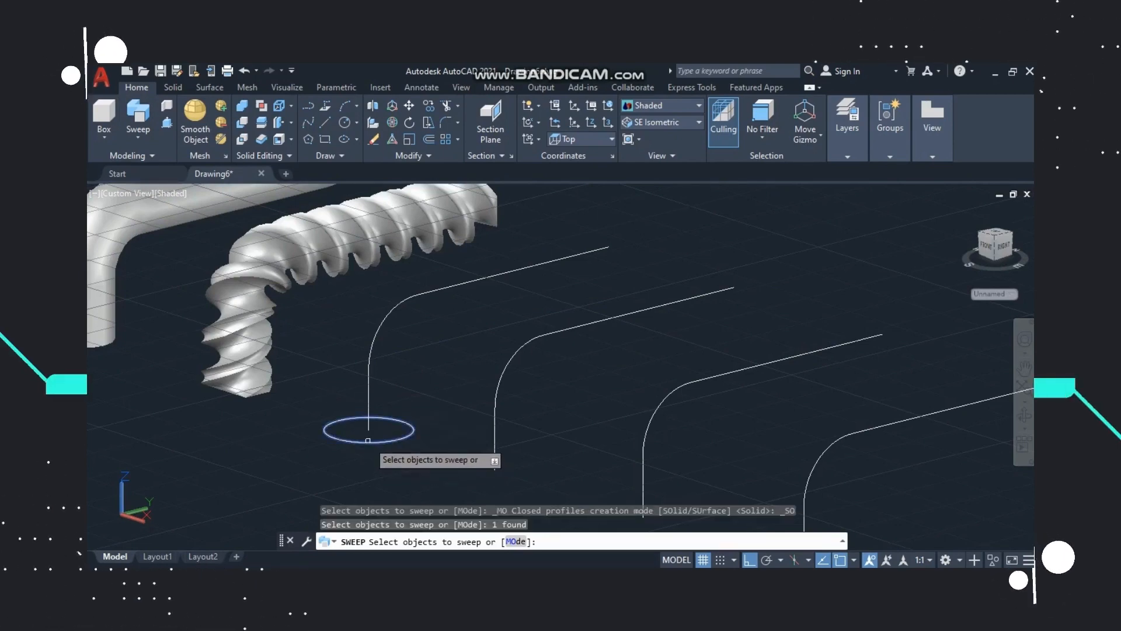
key(Return)
click(585, 541)
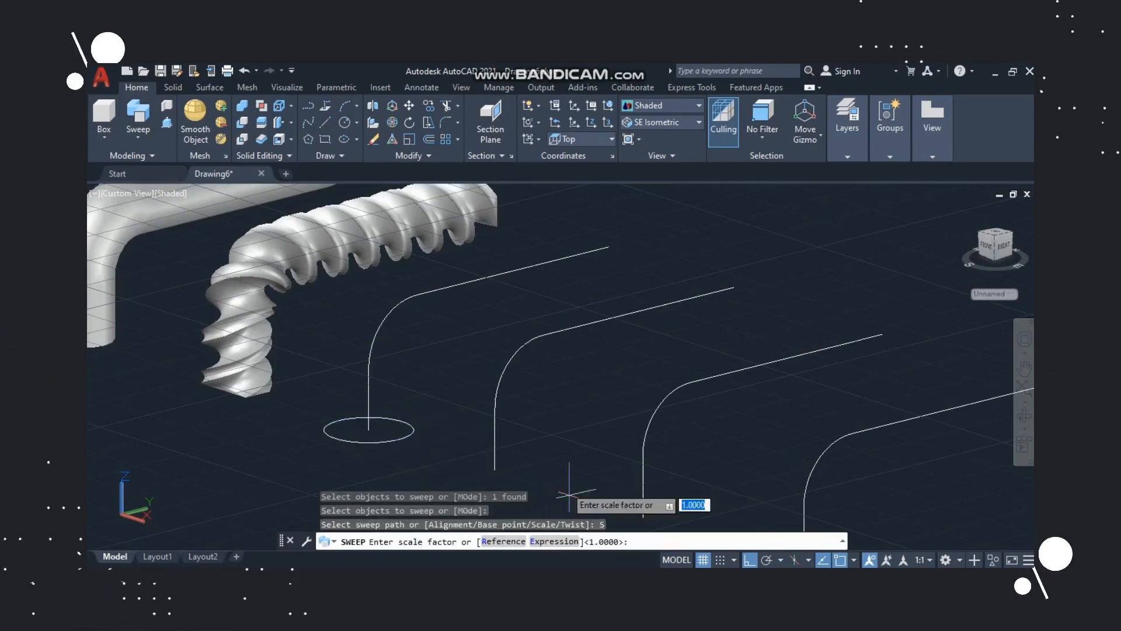
key(BackSpace)
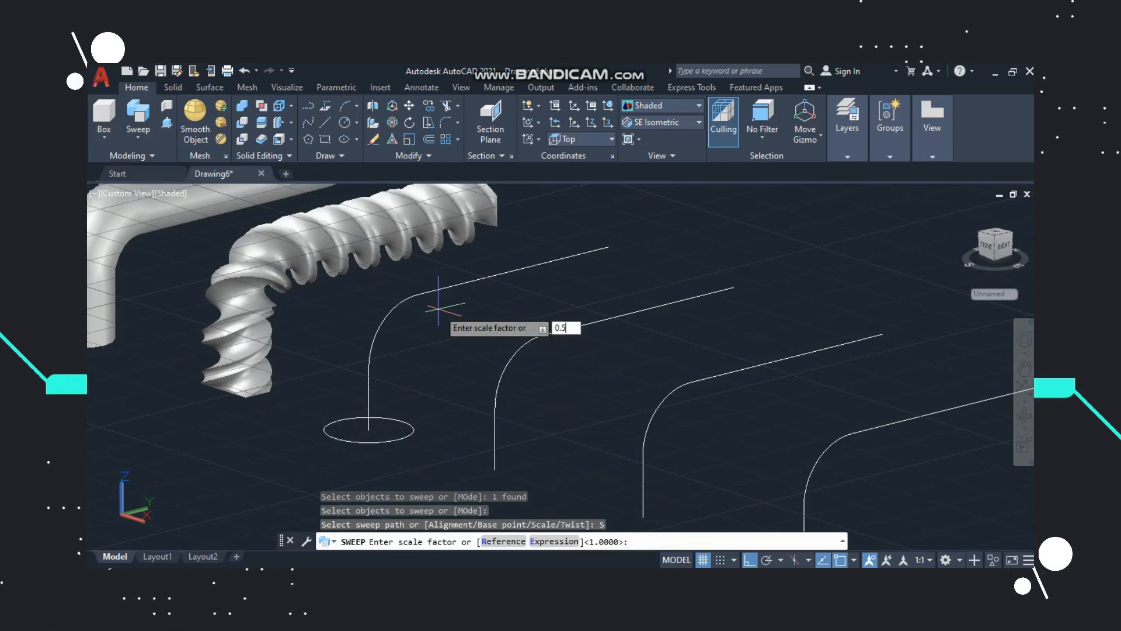
key(Return)
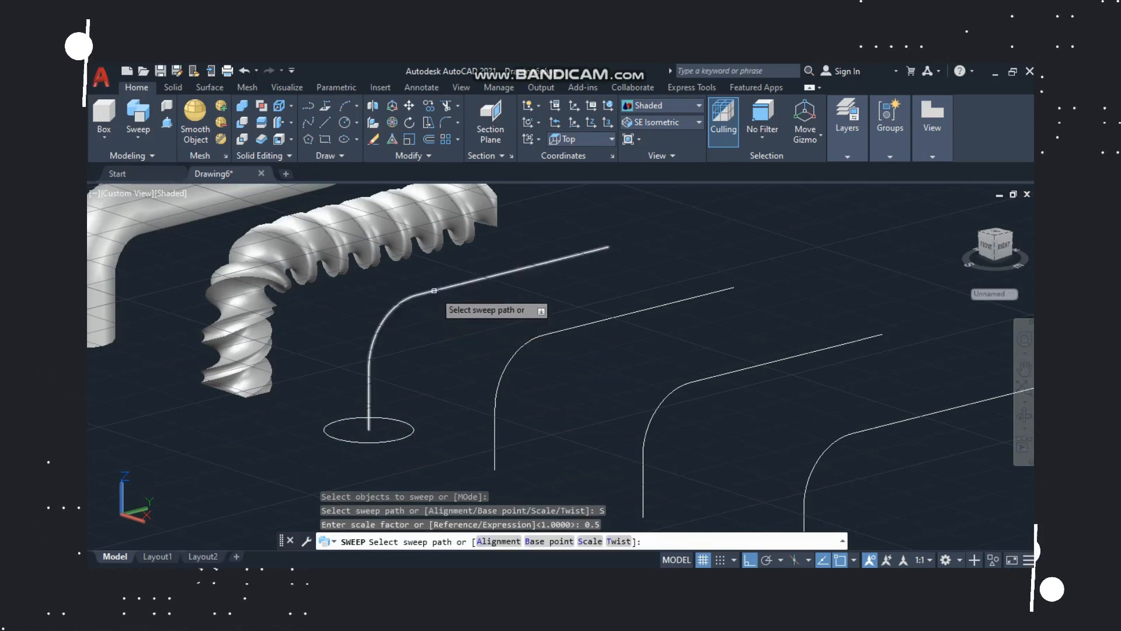
click(434, 290)
scroll(661, 315, down, 2)
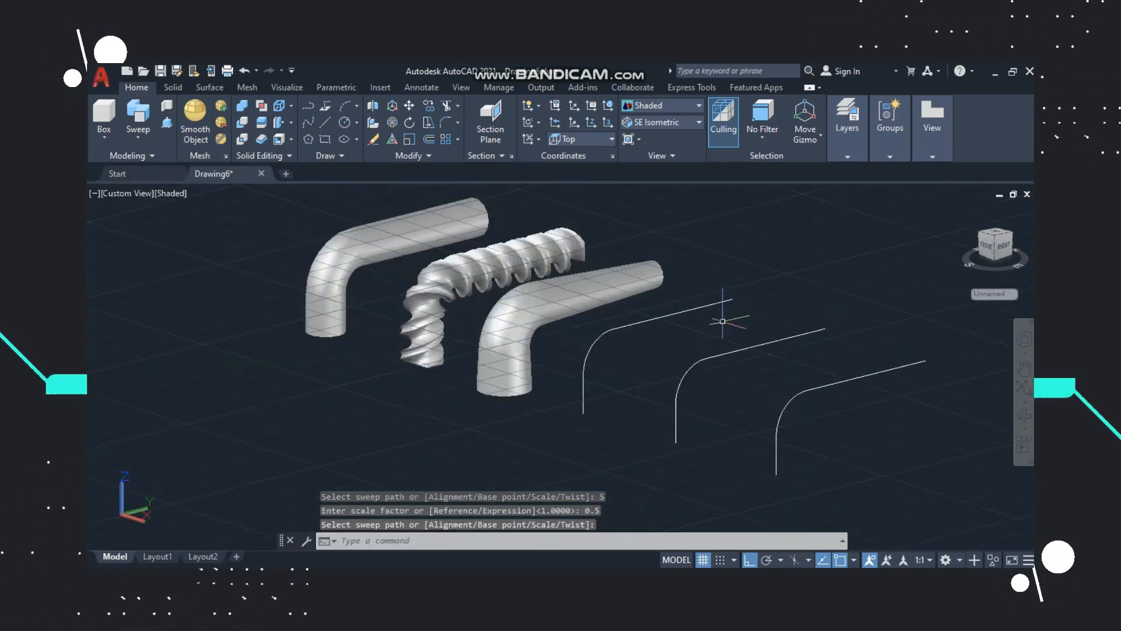
- Draw a circle of radius 7.5 centred on the lower endpoint of the filleted path beside the tapered solid
scroll(738, 318, up, 4)
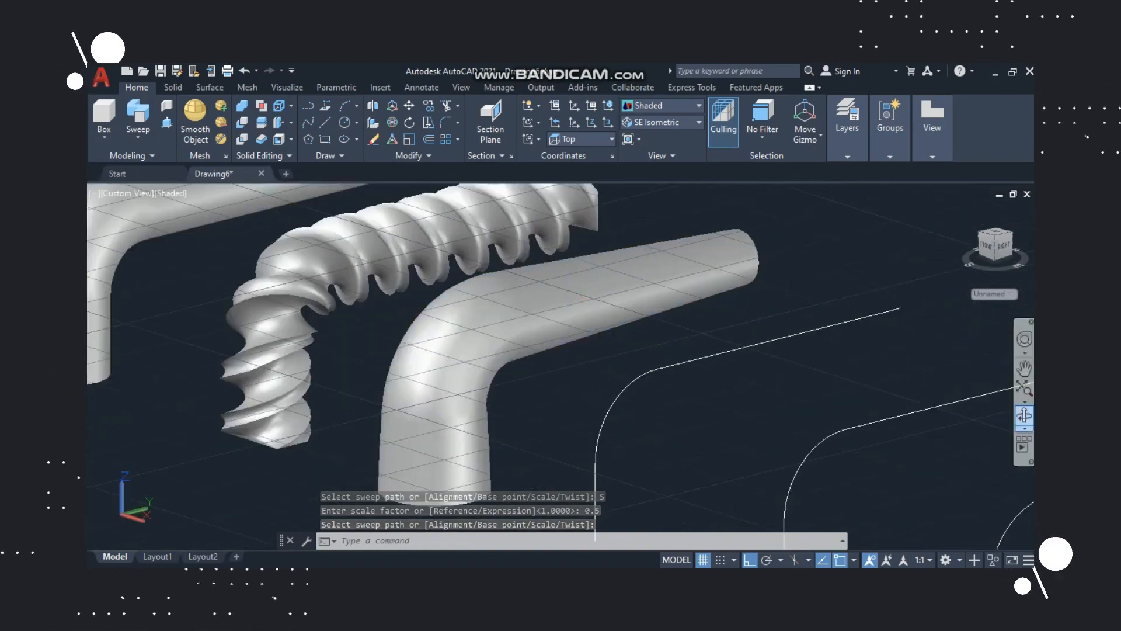
click(1024, 415)
drag(765, 373, 564, 196)
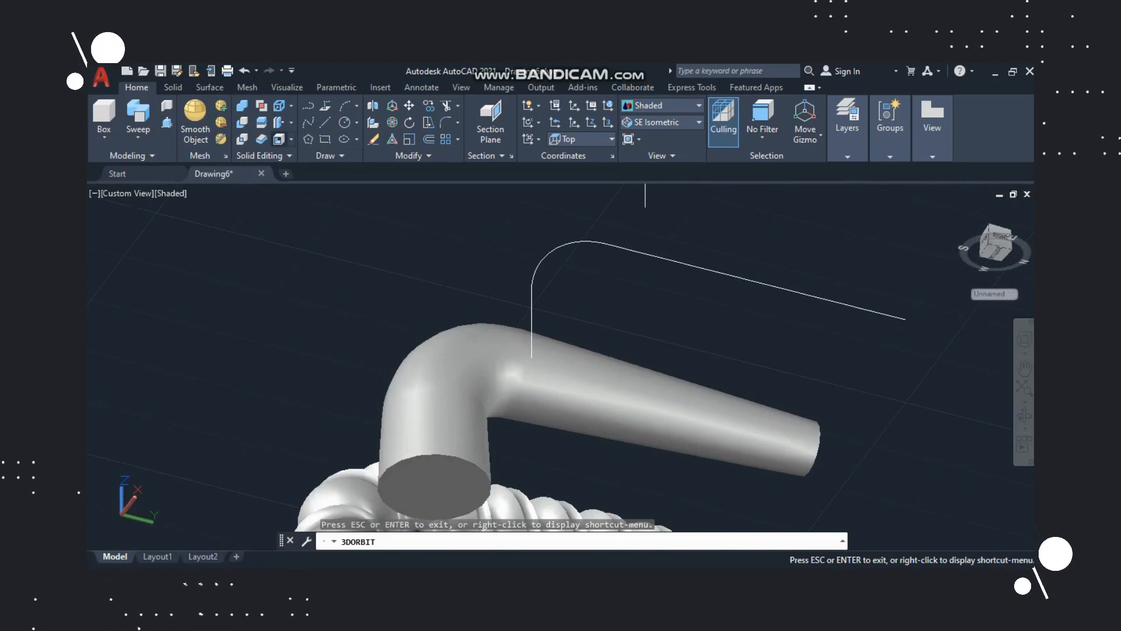
scroll(759, 332, down, 1)
drag(759, 327, 750, 394)
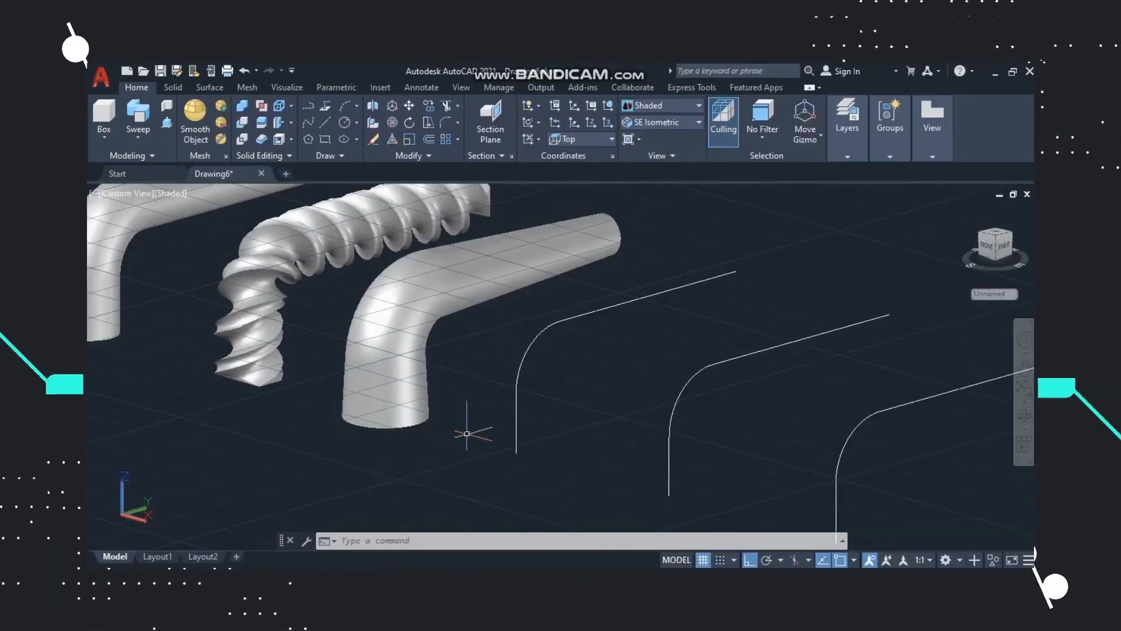
text(c)
key(Return)
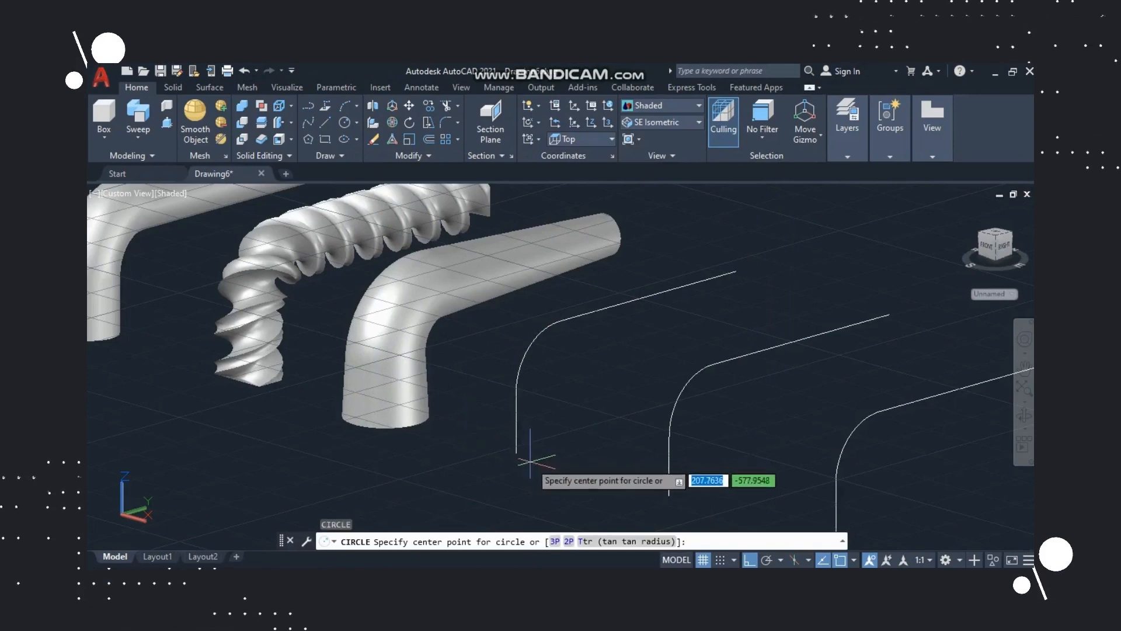
click(516, 452)
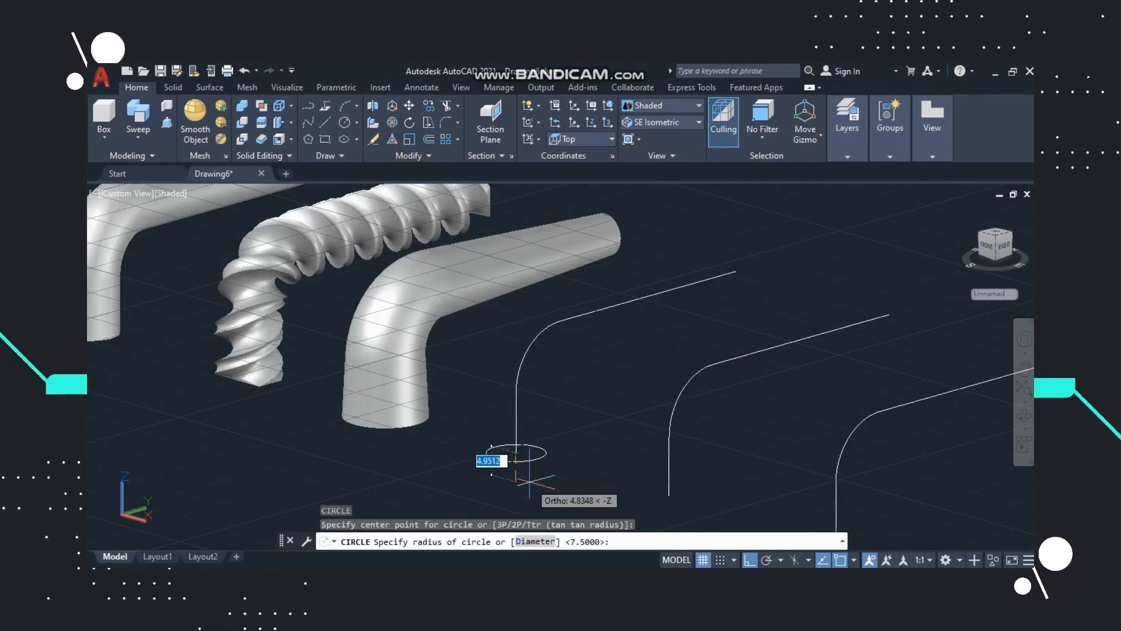
text(7.5)
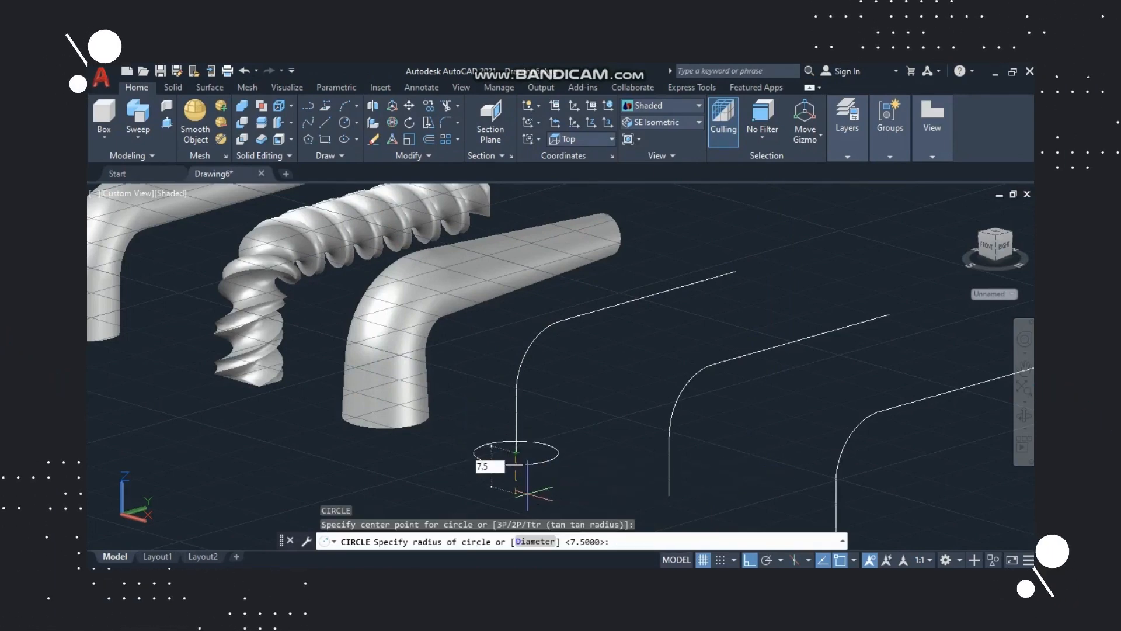
key(Return)
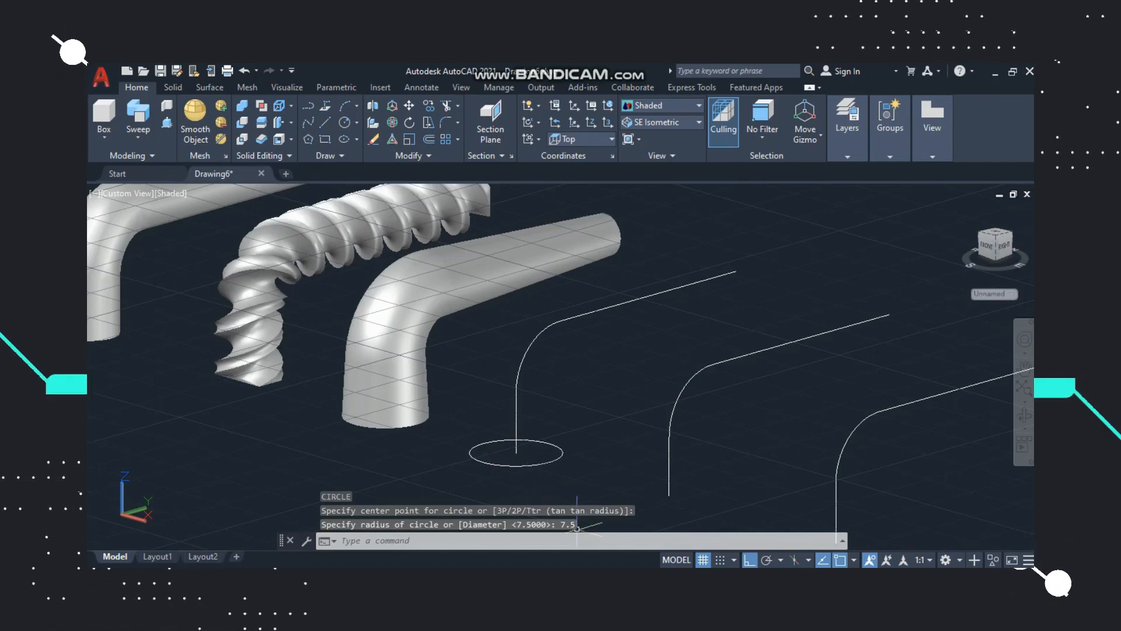
- Draw a straight diameter line across the new circle between its opposite quadrants along the X direction
click(854, 559)
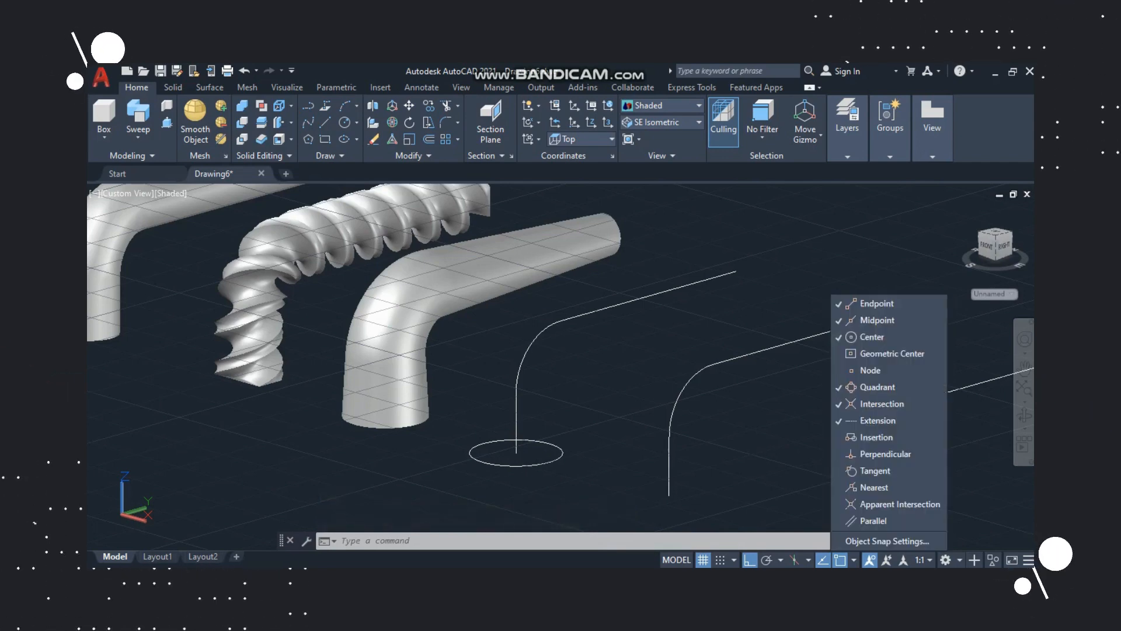
key(Escape)
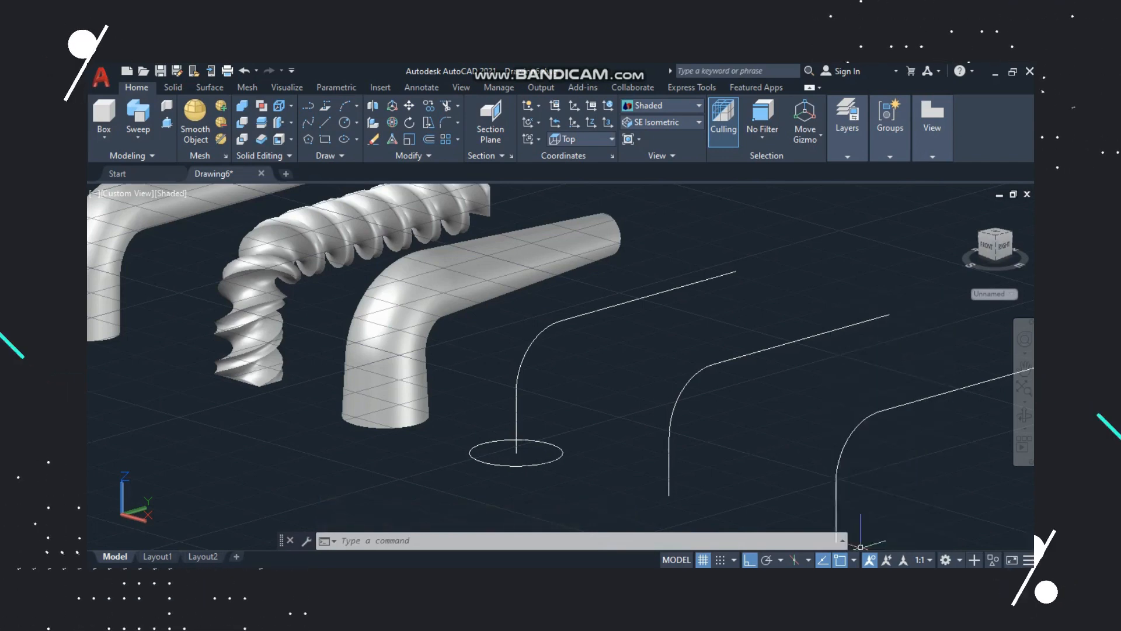
text(l)
key(Return)
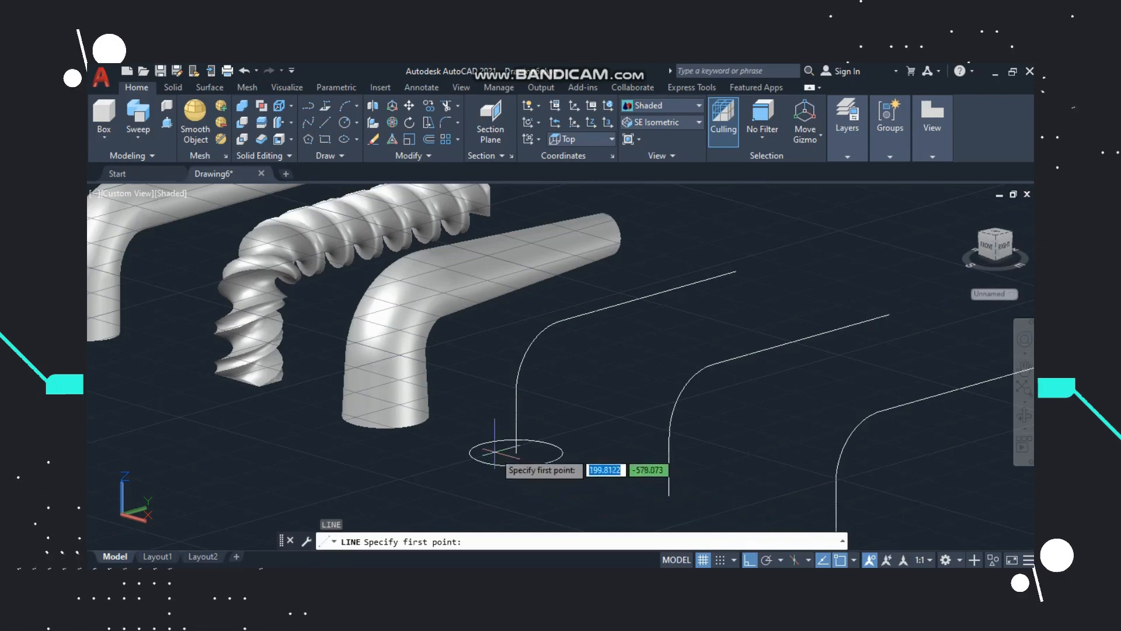
click(514, 452)
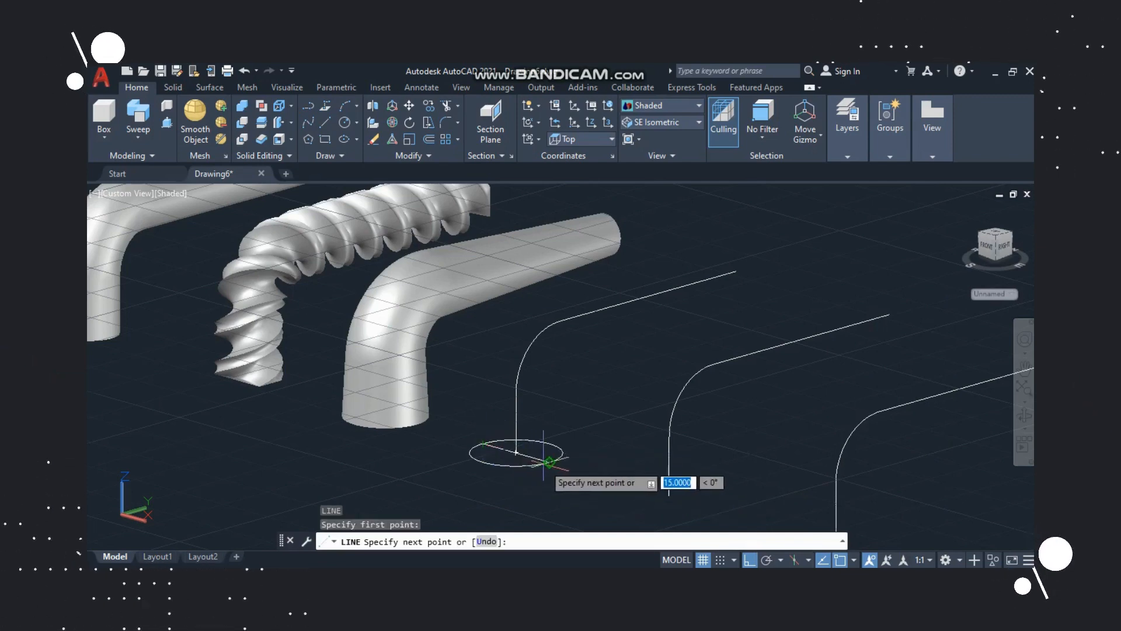
key(Escape)
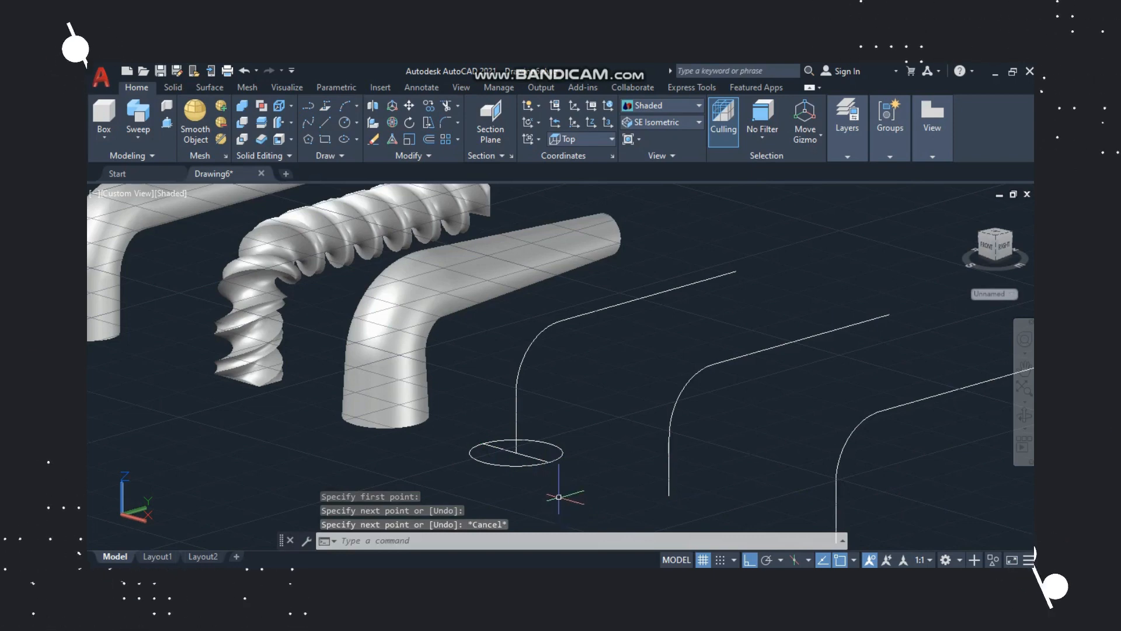
- Trim away the front half of the circle using the diameter line as the cutting edge
key(Return)
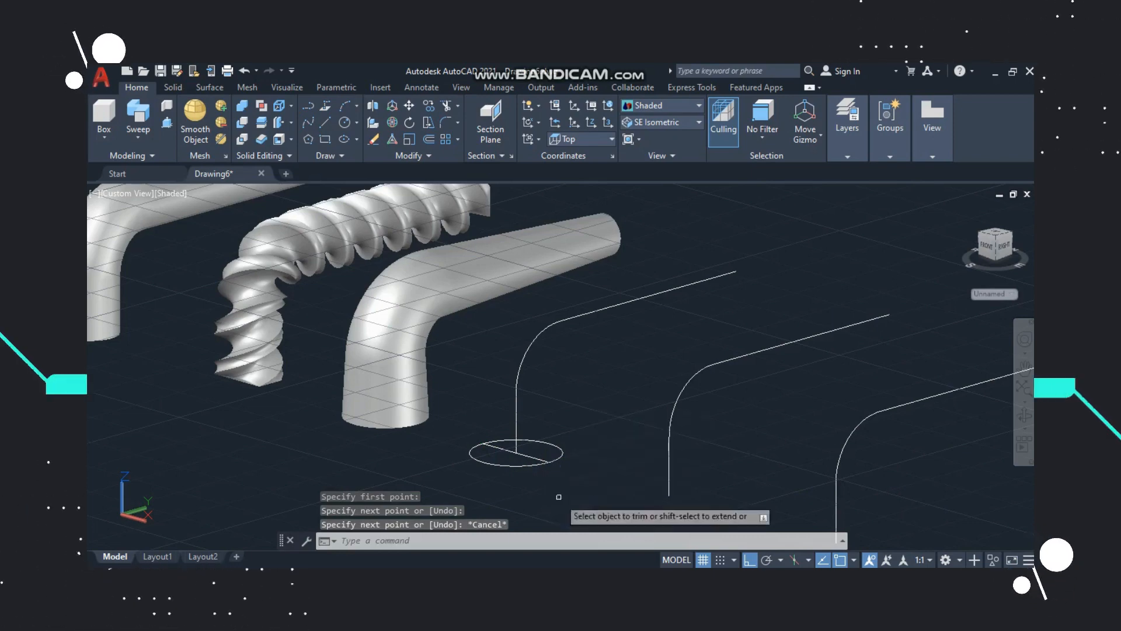
double_click(424, 540)
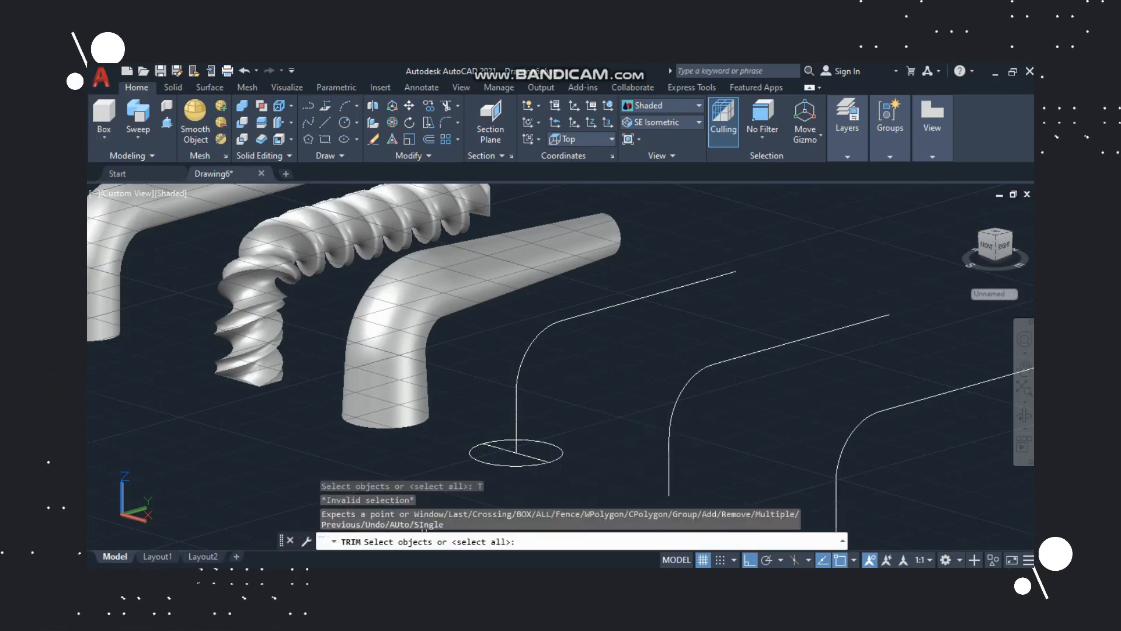
click(528, 456)
key(Return)
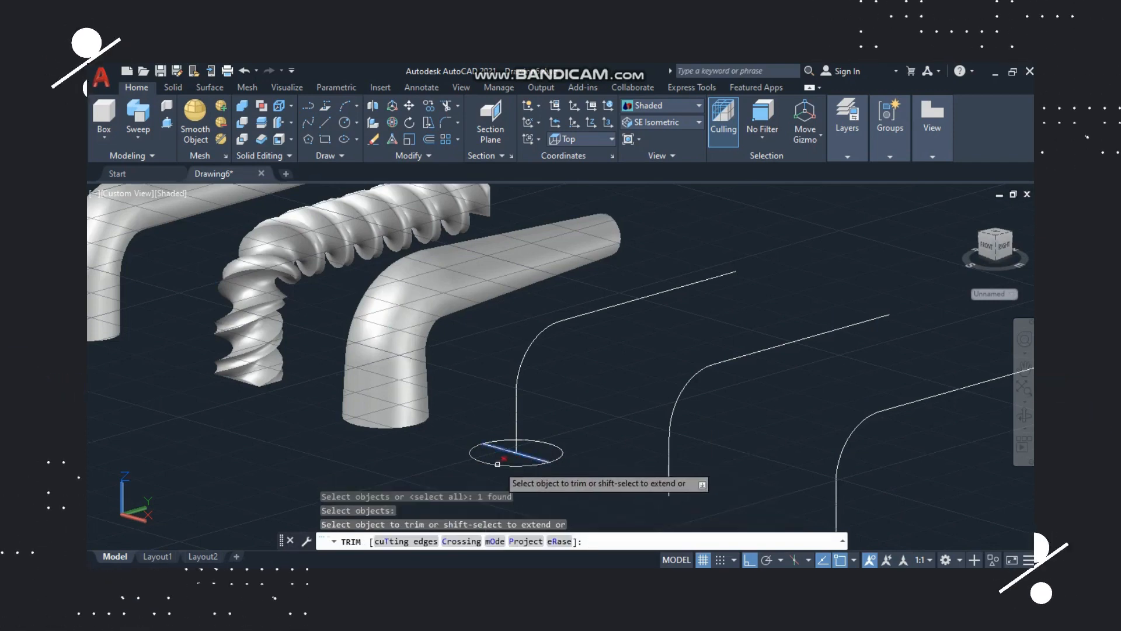
mouse_move(496, 461)
mouse_down()
mouse_move(492, 475)
mouse_move(518, 475)
mouse_up()
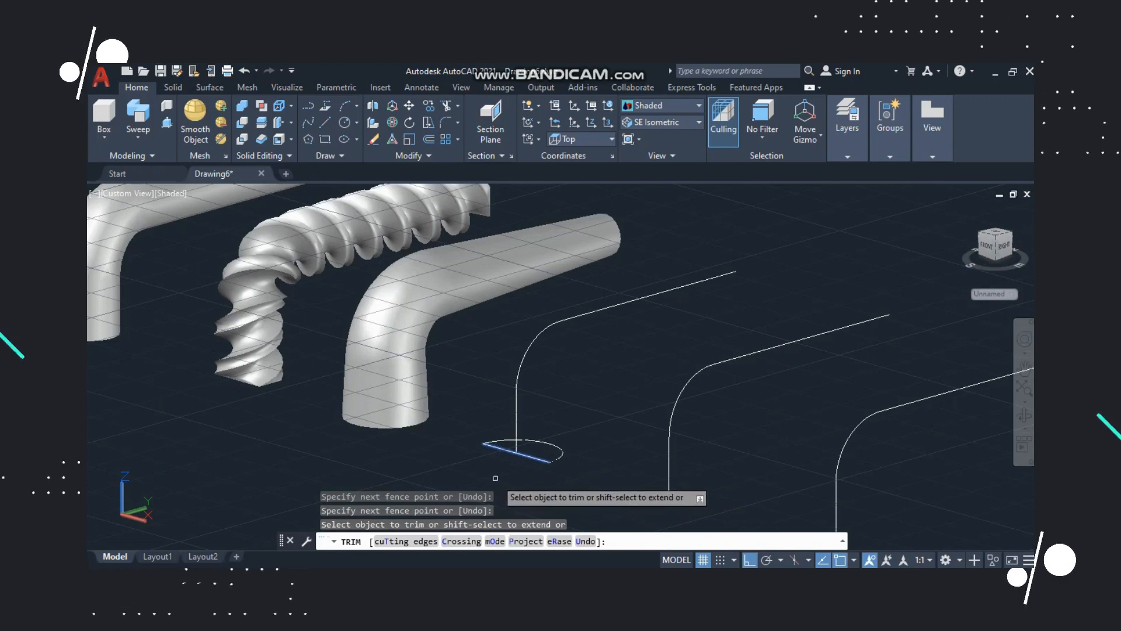
key(Escape)
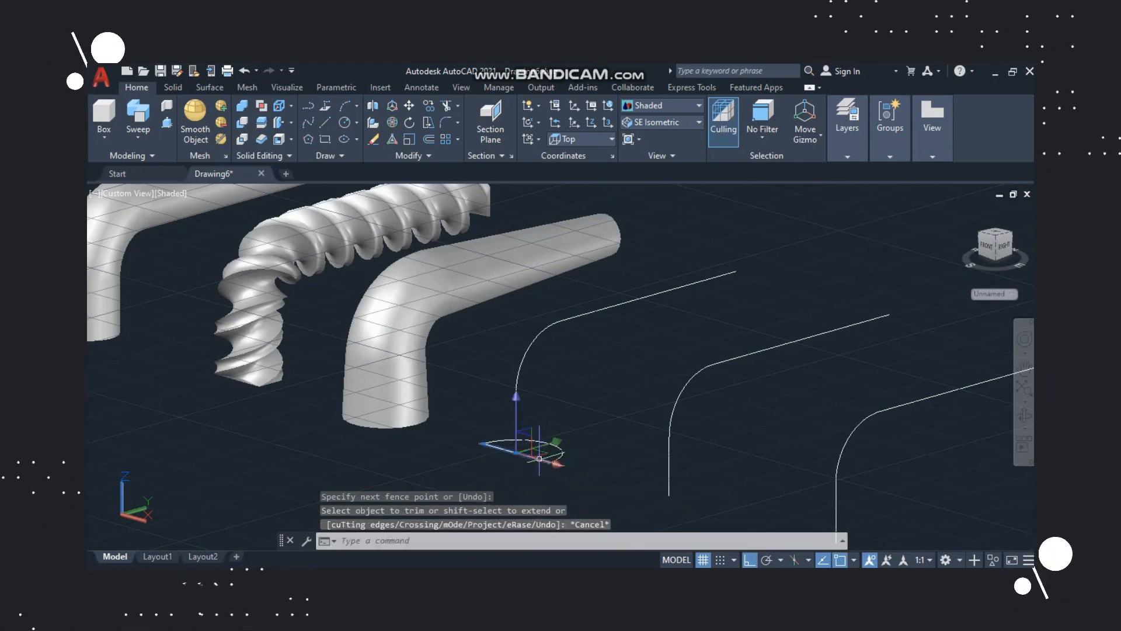
- Erase the diameter line, leaving only the semicircular arc at the path's lower end
click(539, 458)
text(e)
key(Return)
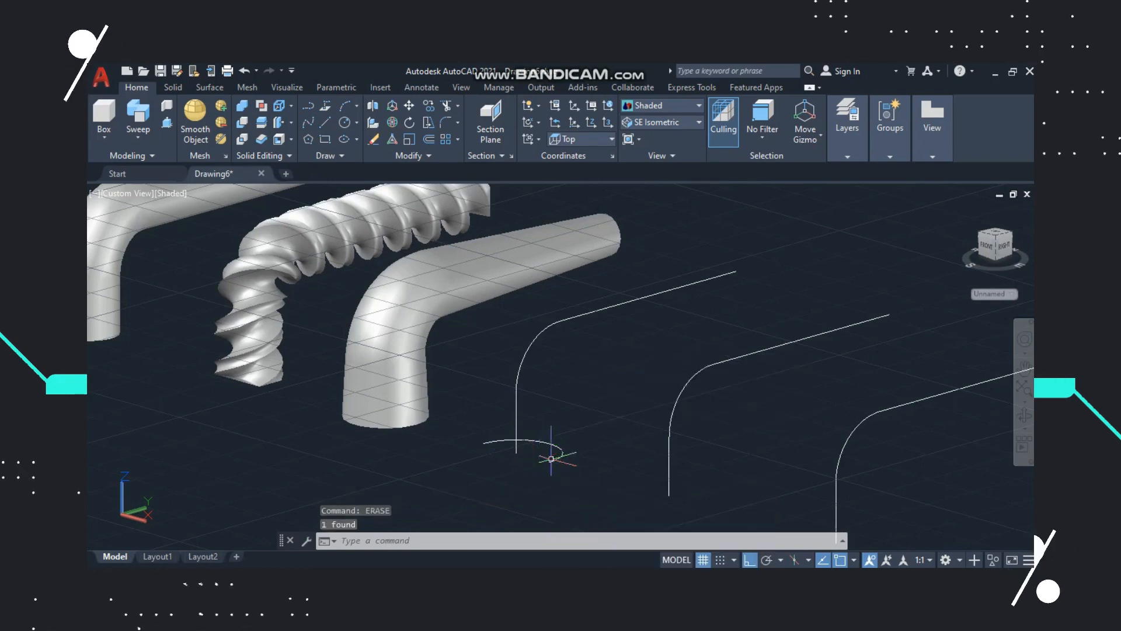
- Copy the semicircular arc and its path from the path's lower endpoint to a point about 68 units away at 90°
shift+middle_drag(551, 458, 528, 479)
scroll(575, 377, up, 1)
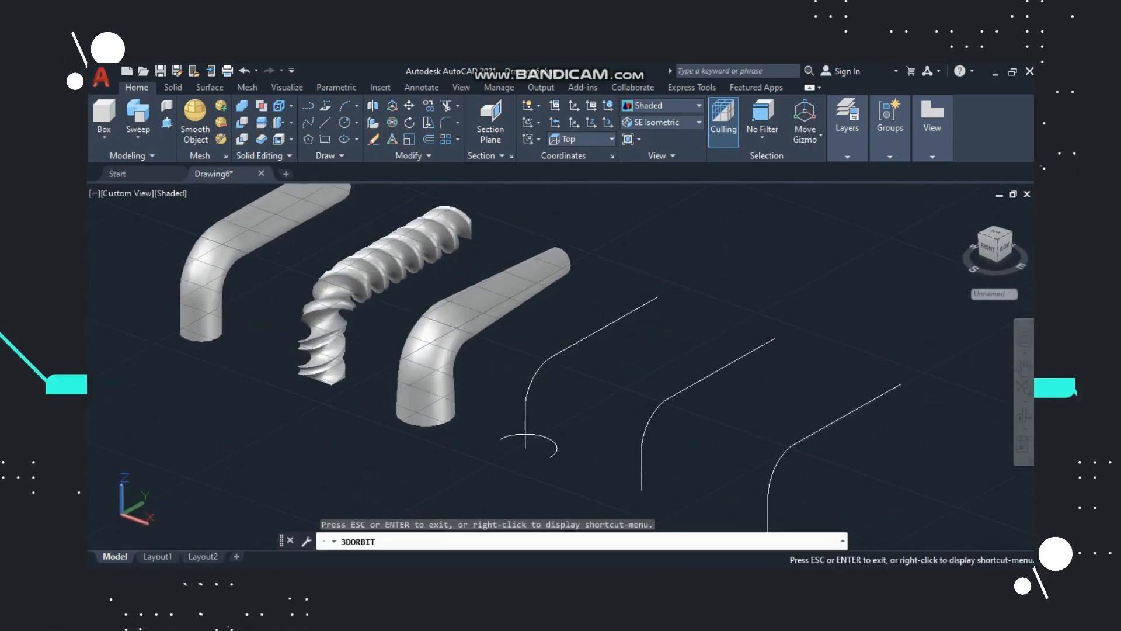
scroll(624, 411, up, 1)
click(516, 421)
click(549, 452)
text(co)
key(Return)
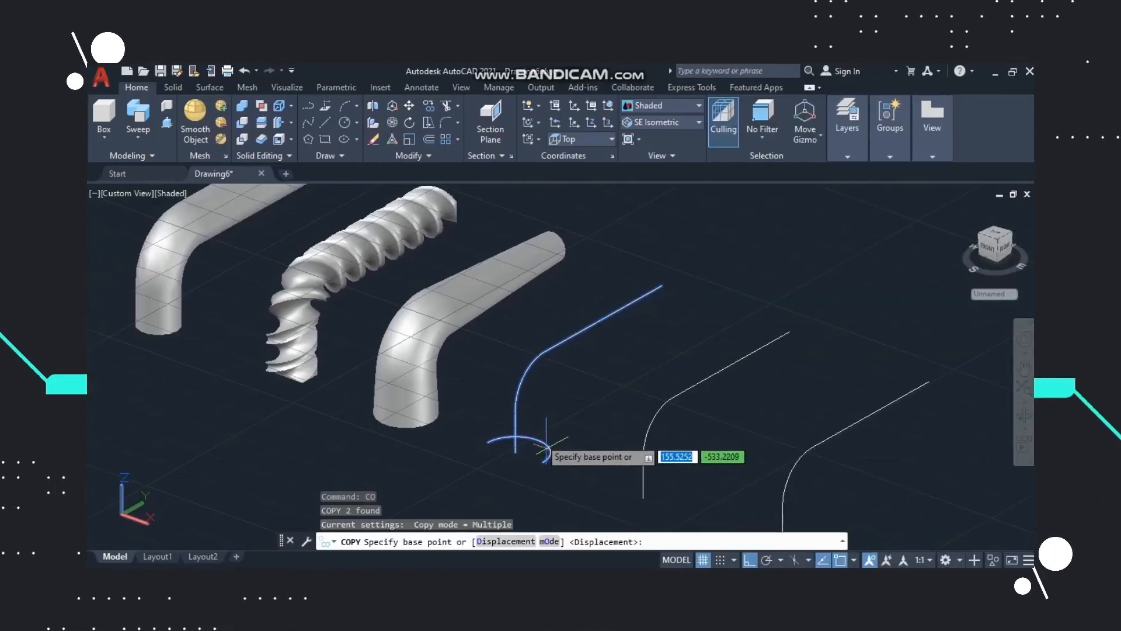
click(516, 451)
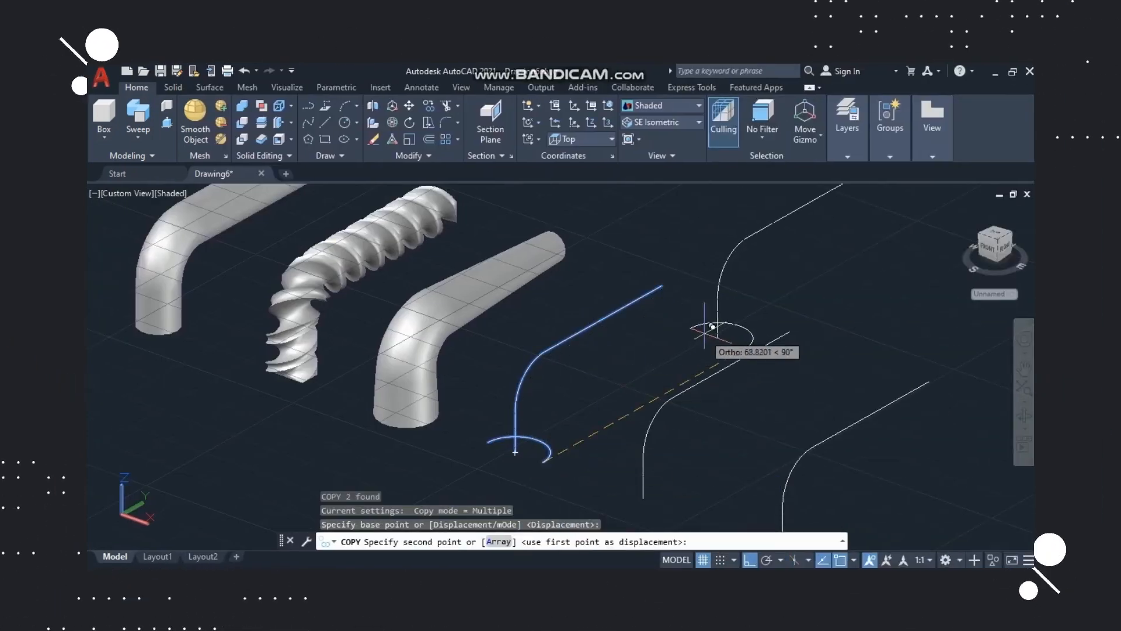
click(713, 339)
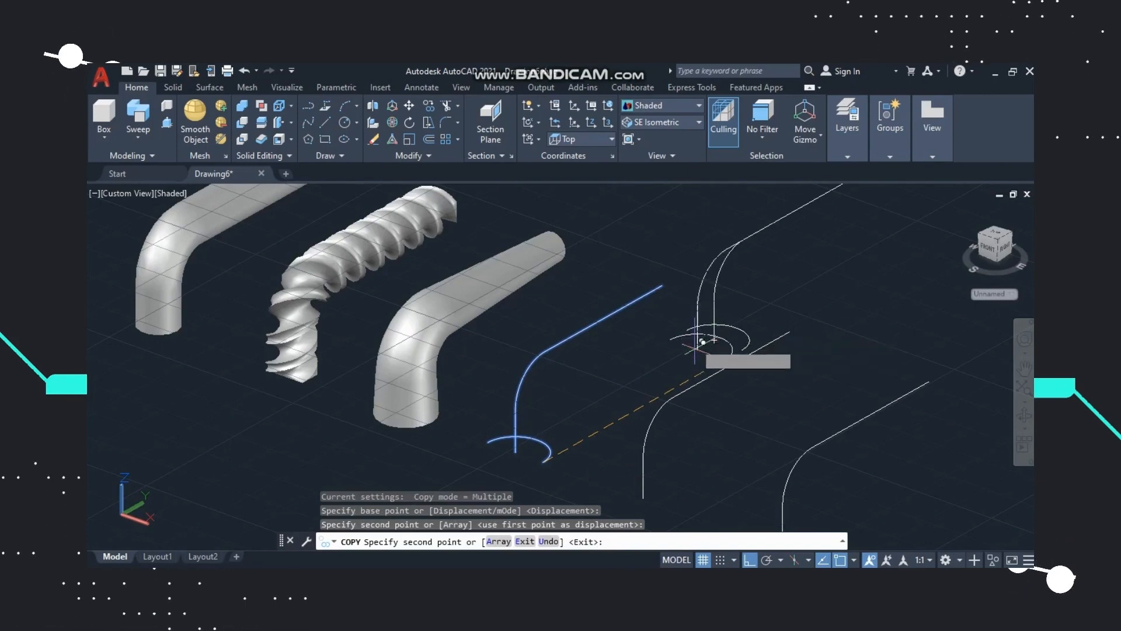
key(Escape)
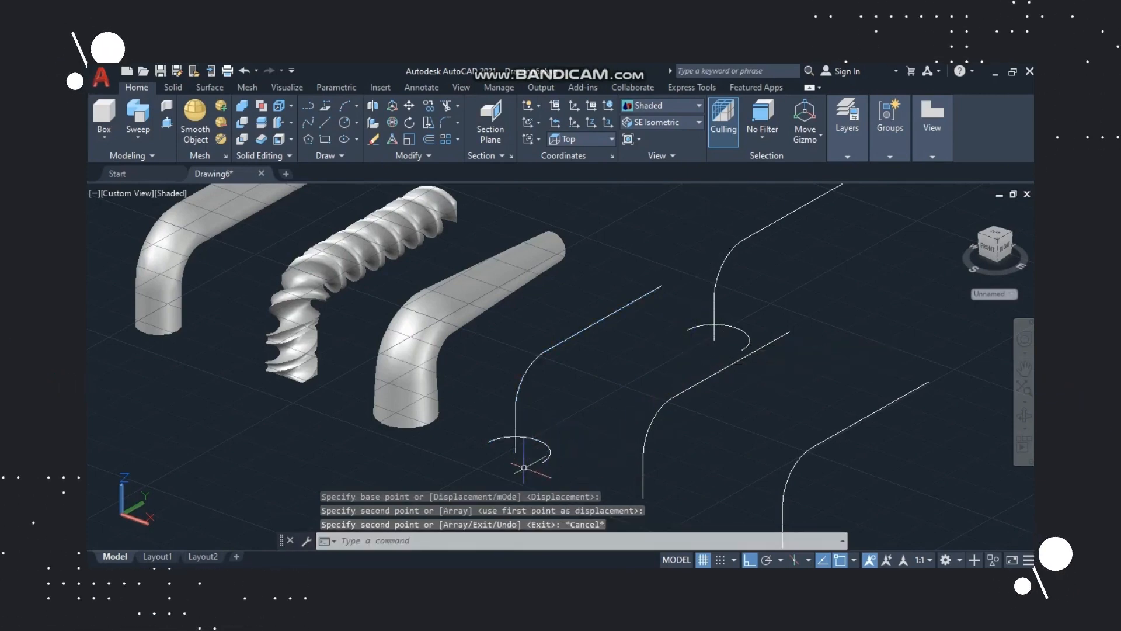
- Sweep the original semicircular arc along its filleted path, using the path's lower endpoint as the base point
click(137, 116)
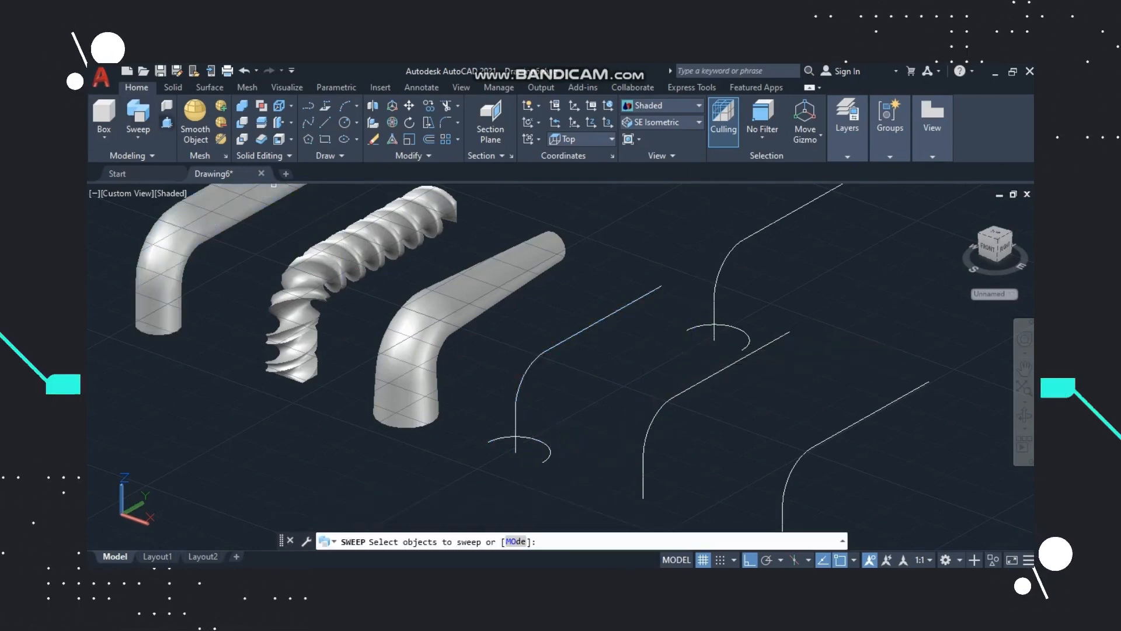
click(547, 445)
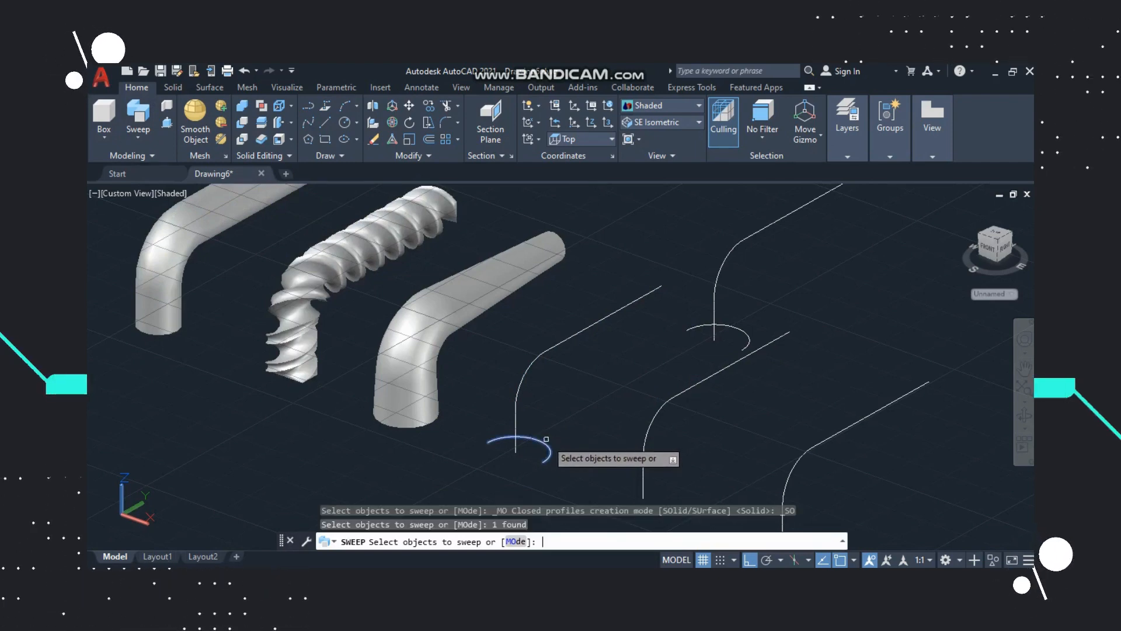
key(Return)
text(B)
key(Return)
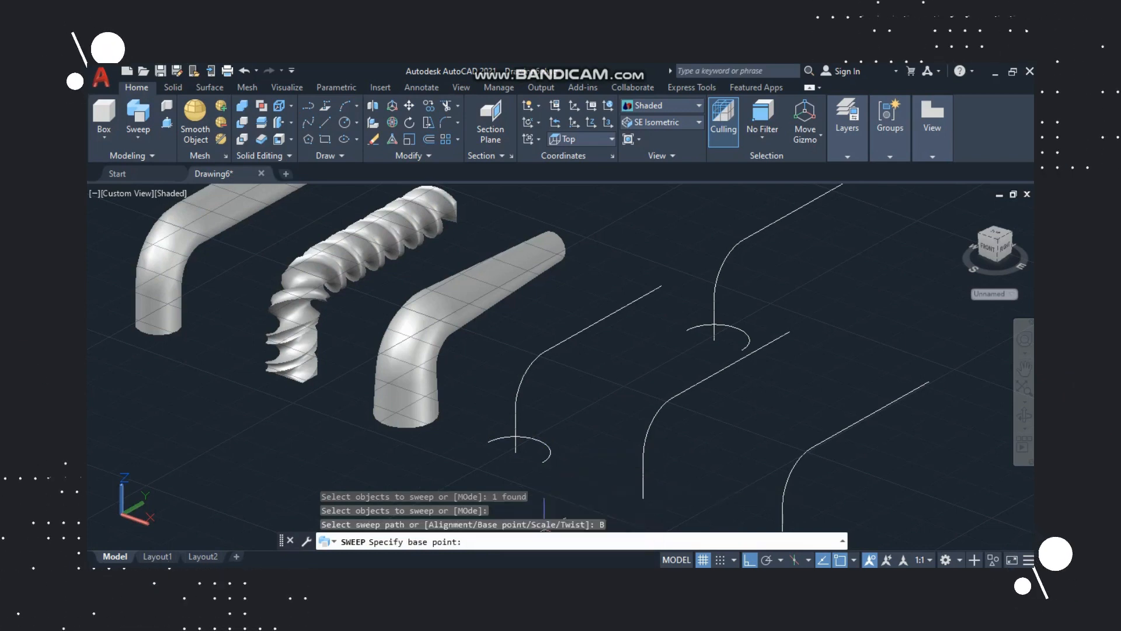
click(515, 452)
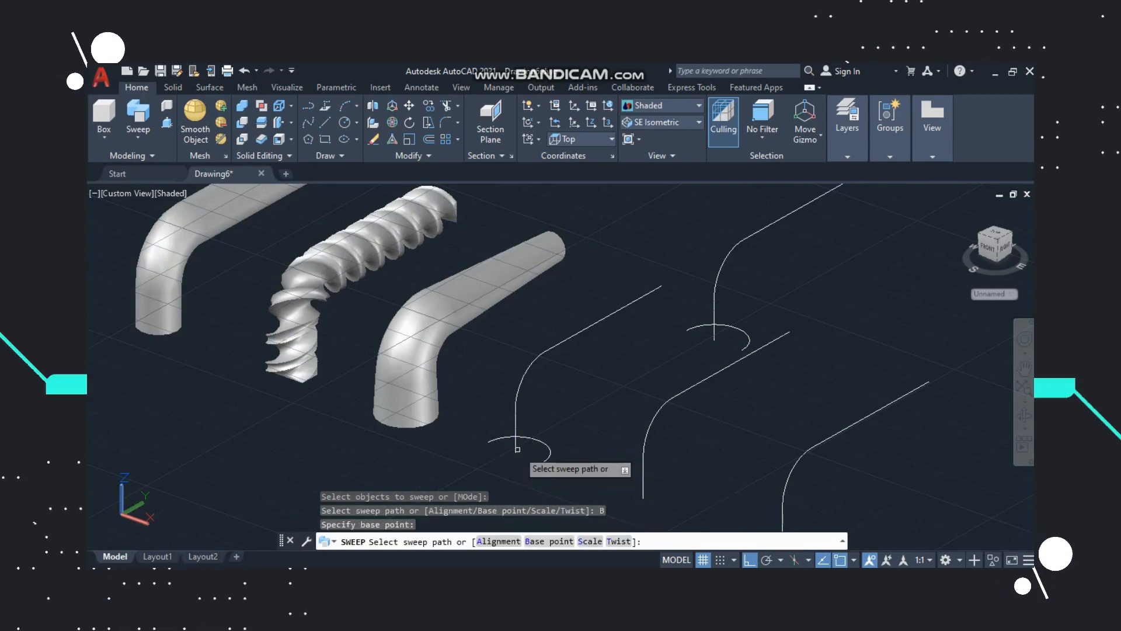
click(608, 316)
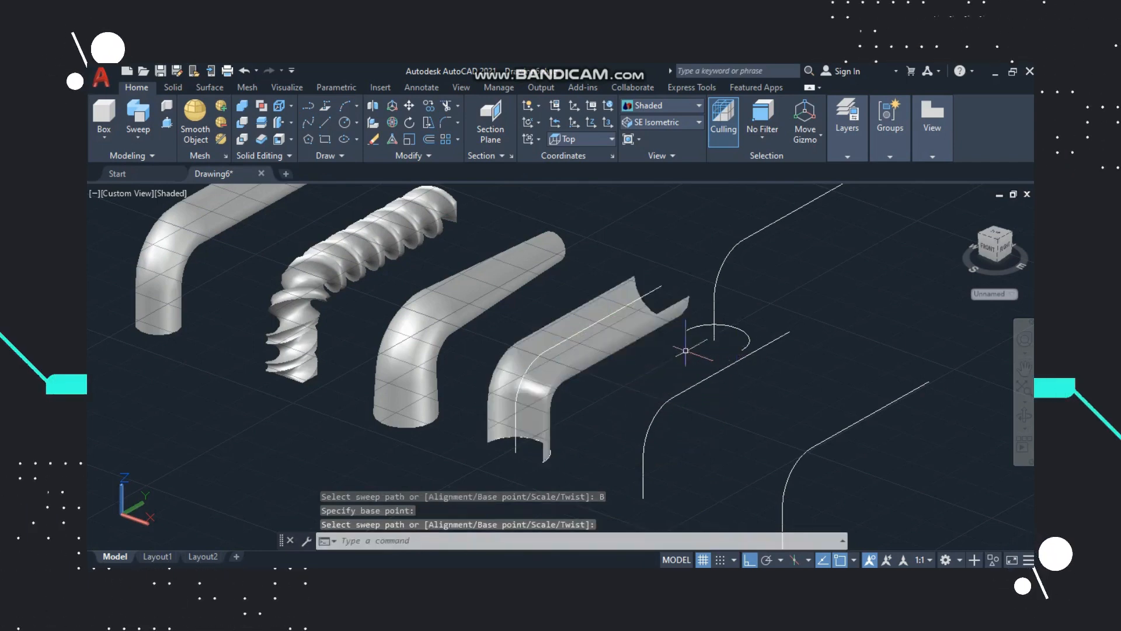
- Erase the leftover path line running through the half-pipe sweep
click(1024, 415)
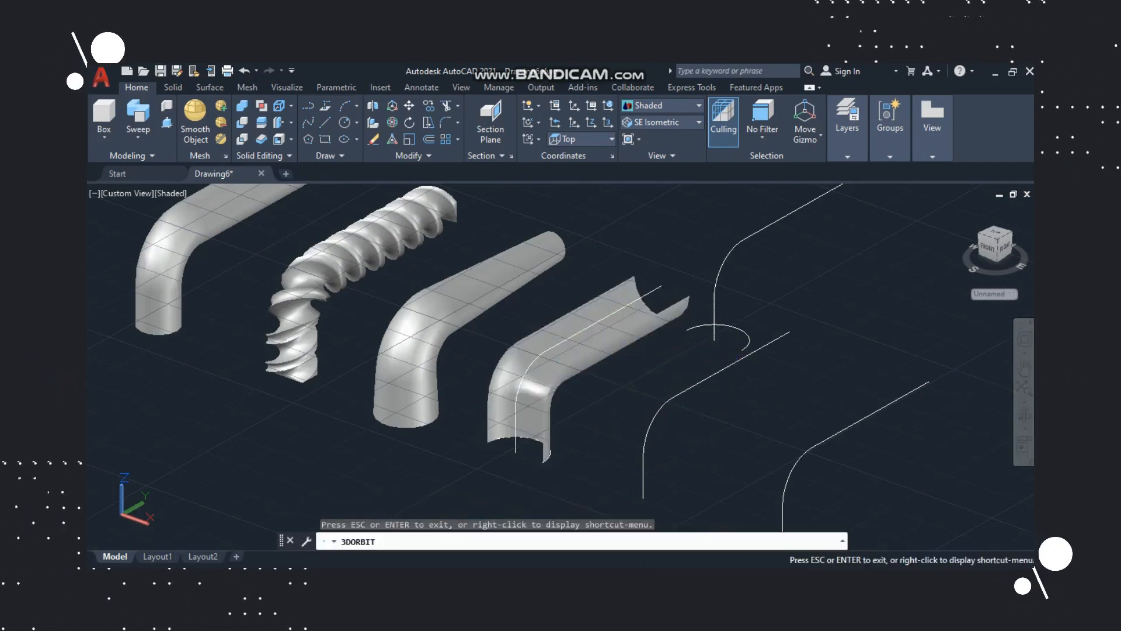
drag(684, 395, 647, 435)
key(Escape)
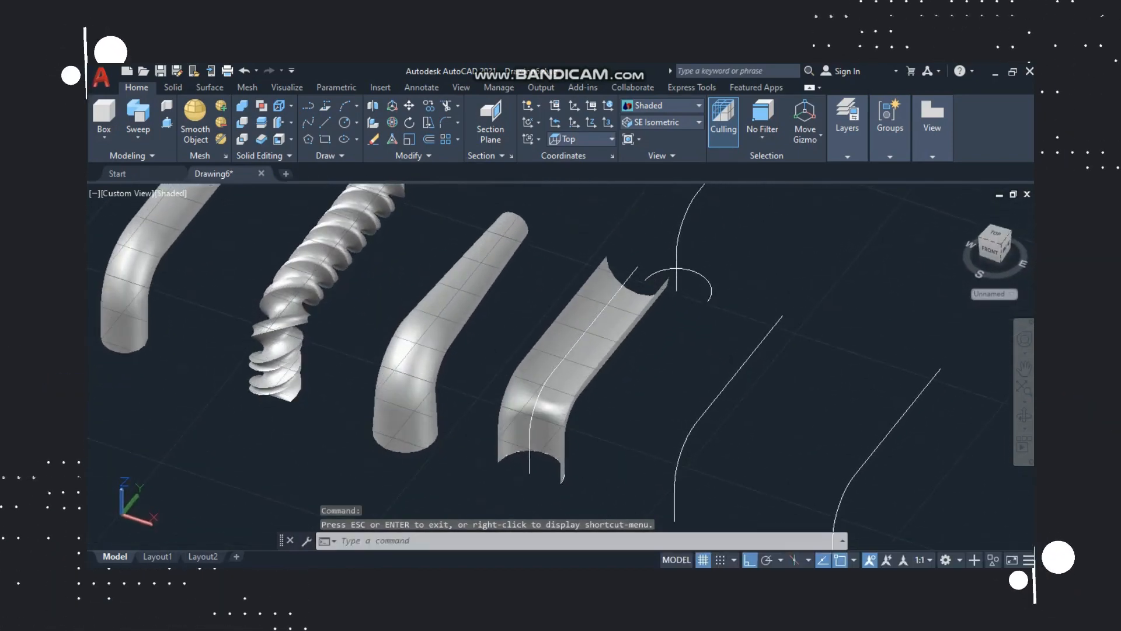
click(631, 274)
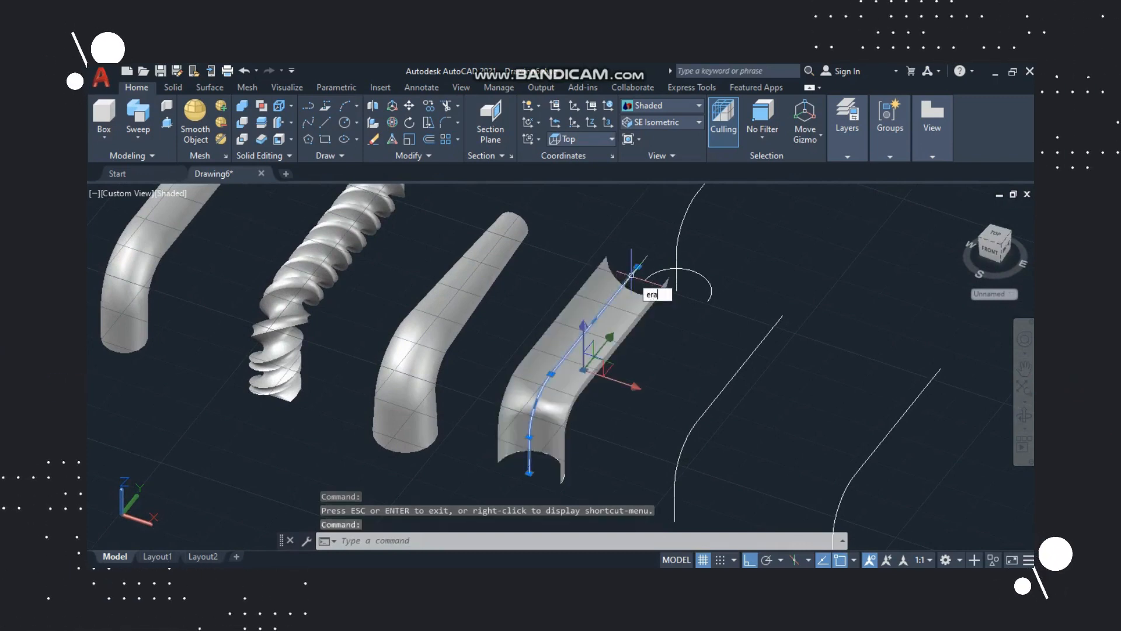
key(Return)
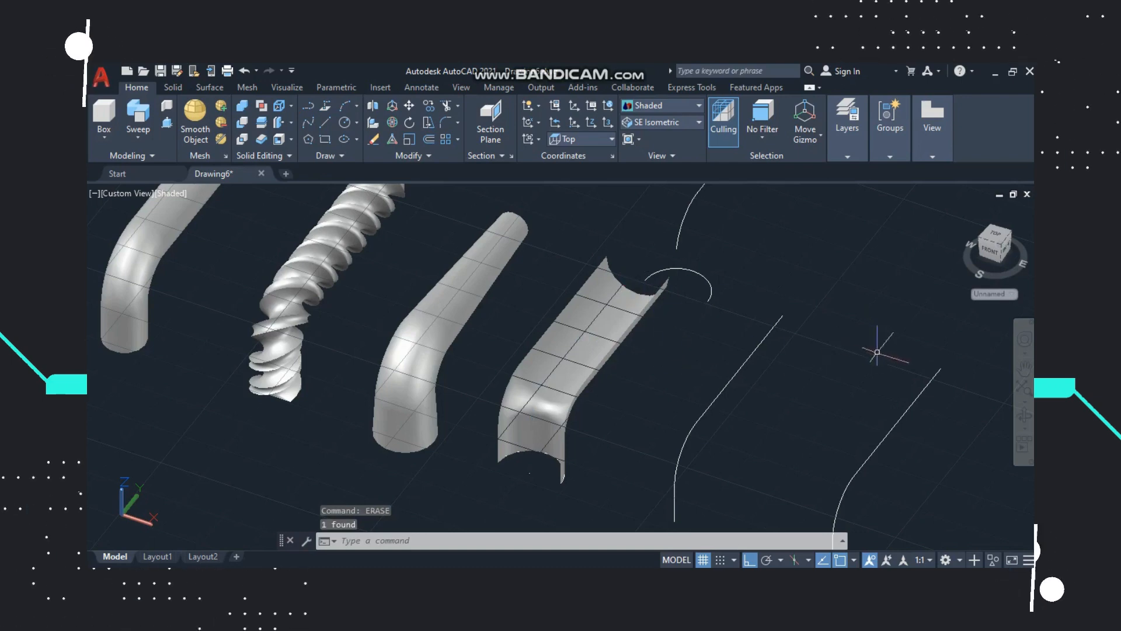
- Inspect the half-pipe sweep and the copied semicircular arc with its path from several viewing angles
click(1024, 415)
drag(586, 388, 560, 390)
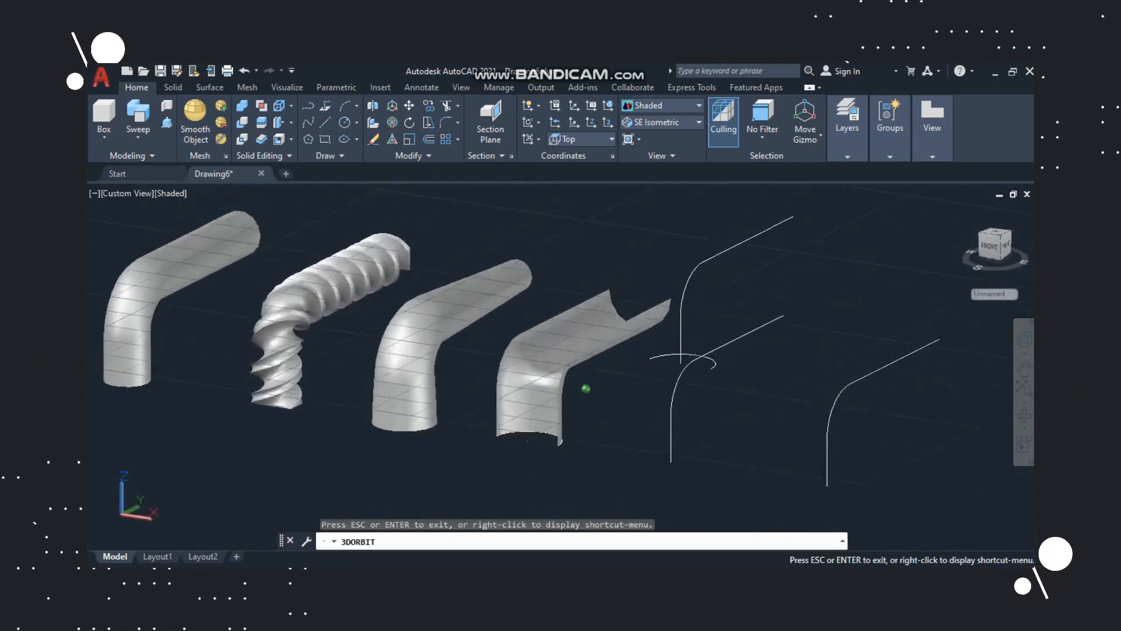
key(Escape)
scroll(783, 294, up, 5)
scroll(782, 293, down, 5)
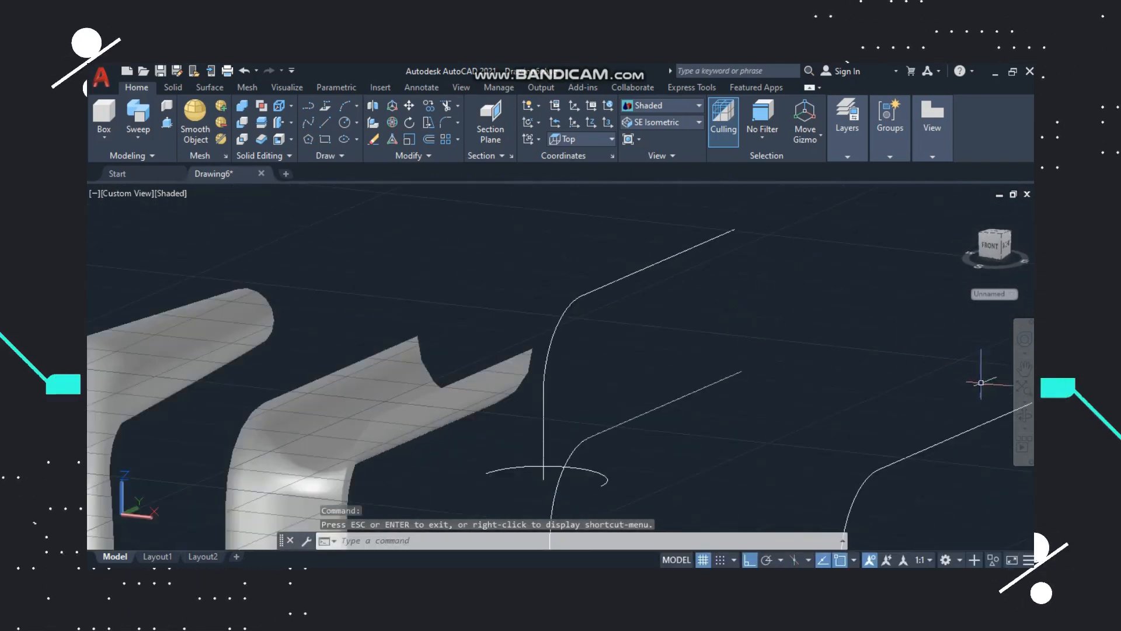
click(1024, 388)
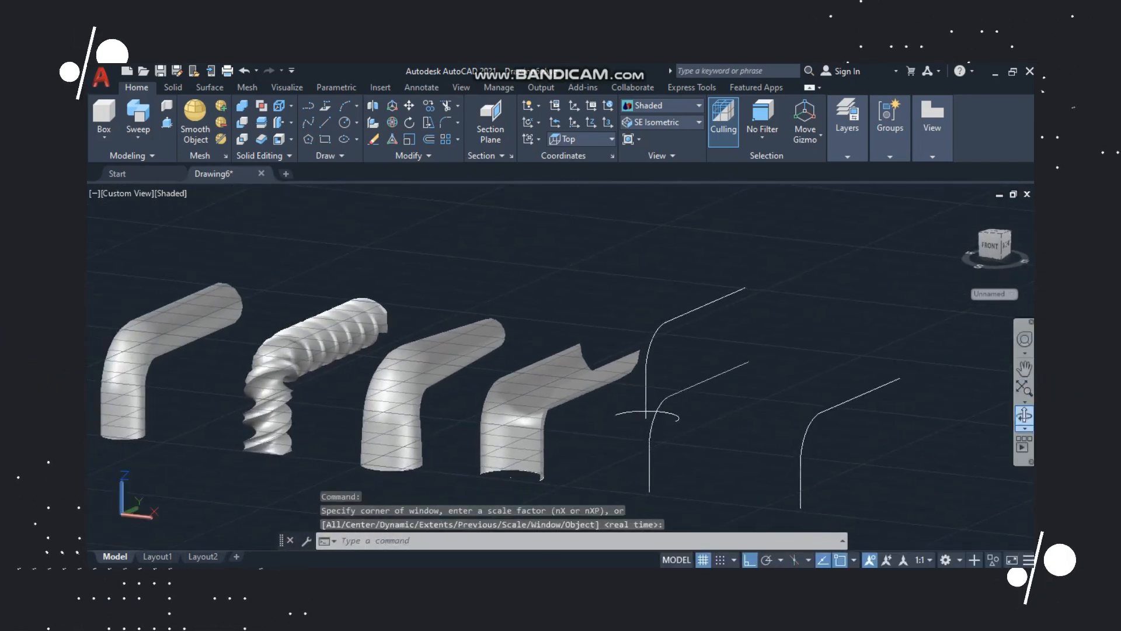
click(1025, 415)
drag(589, 367, 537, 362)
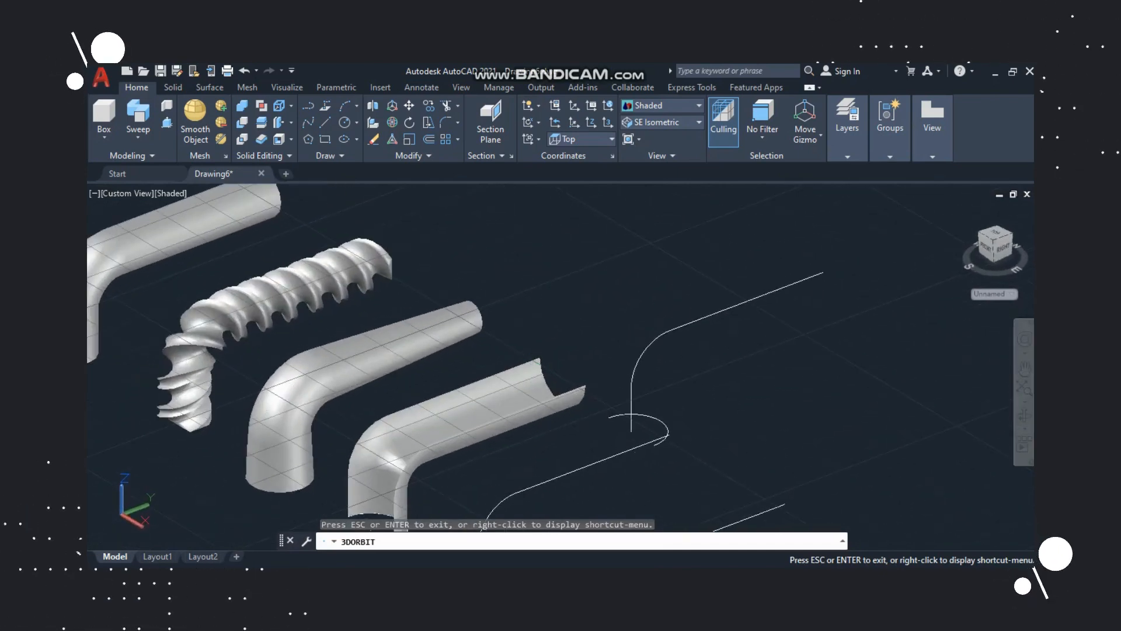
key(Escape)
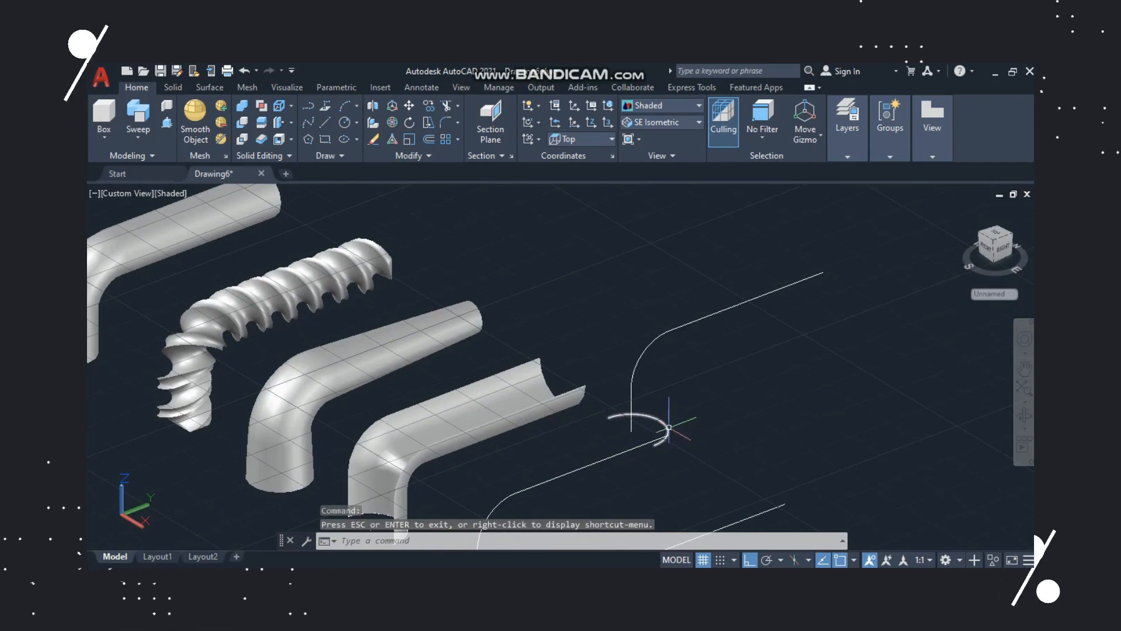
- Sweep the copied semicircular arc along its filleted path with a twist angle of 1800
key(Escape)
click(669, 428)
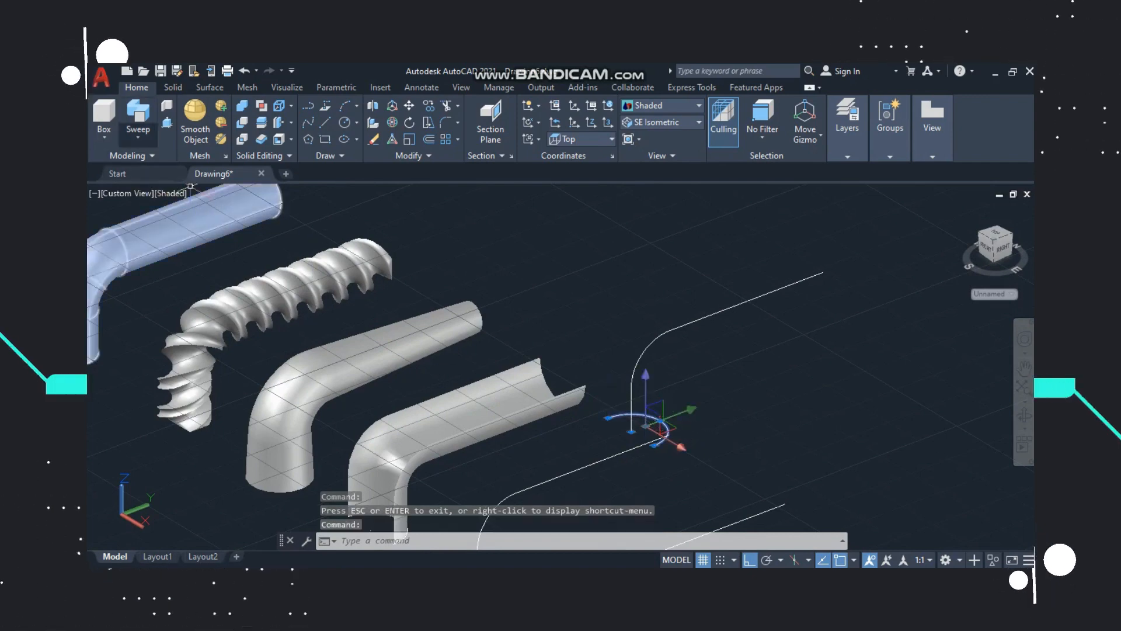
click(138, 112)
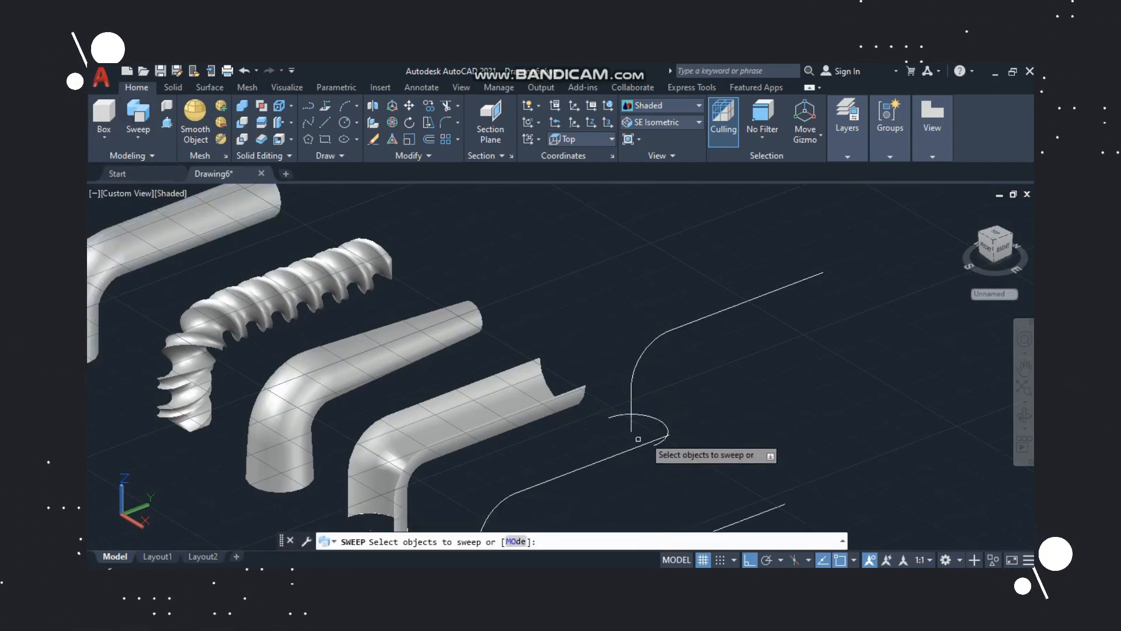
click(661, 420)
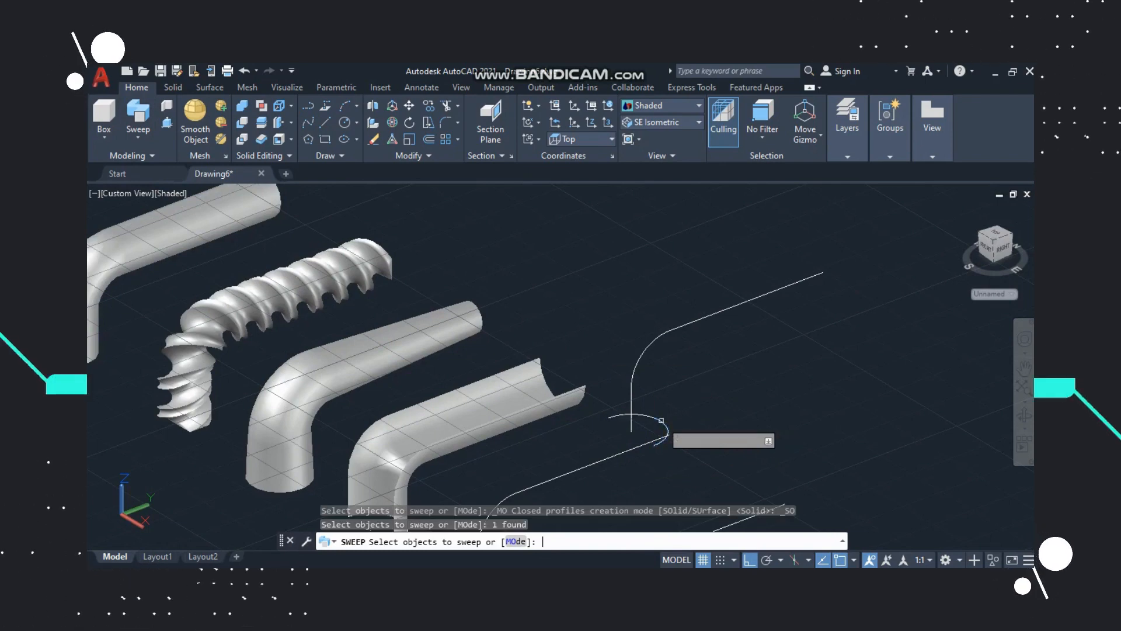
key(Return)
text(T)
key(Return)
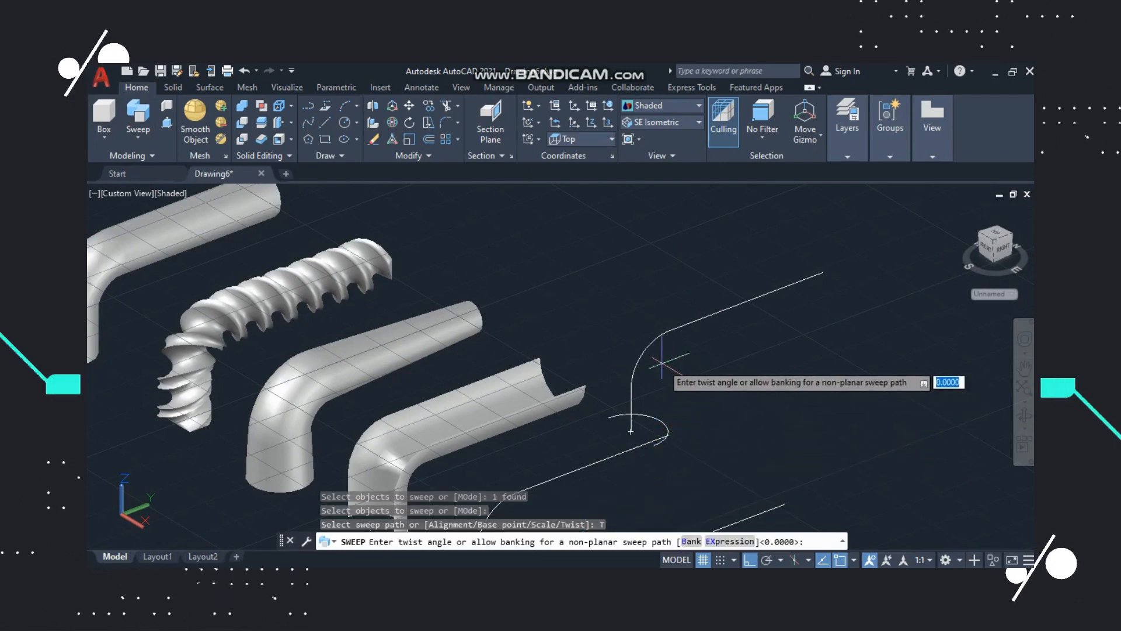
text(1800)
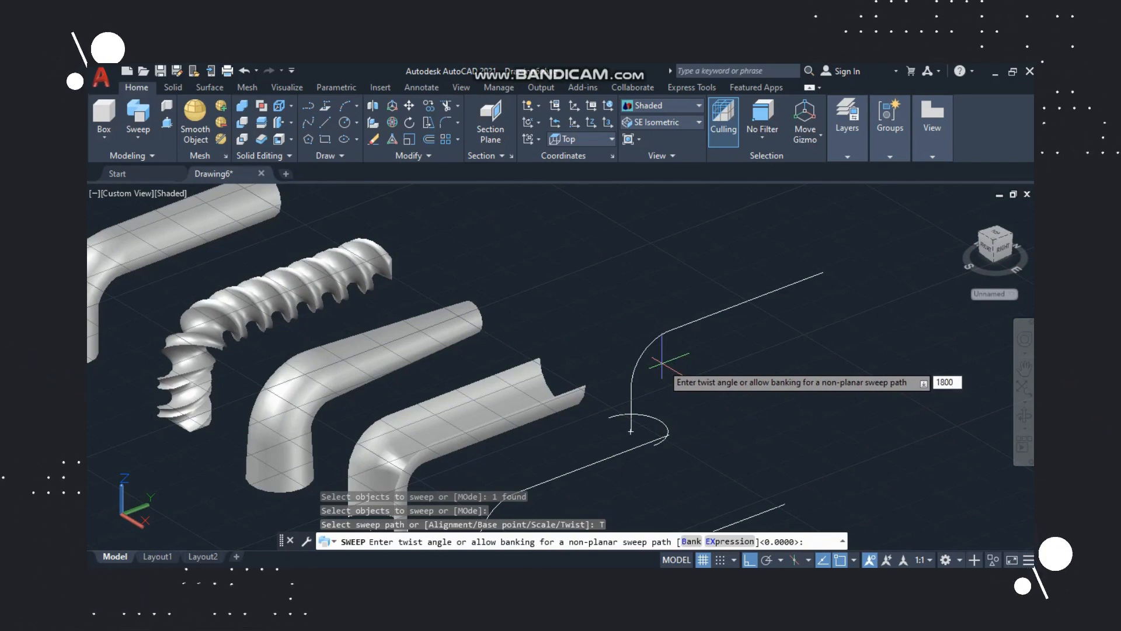
key(Return)
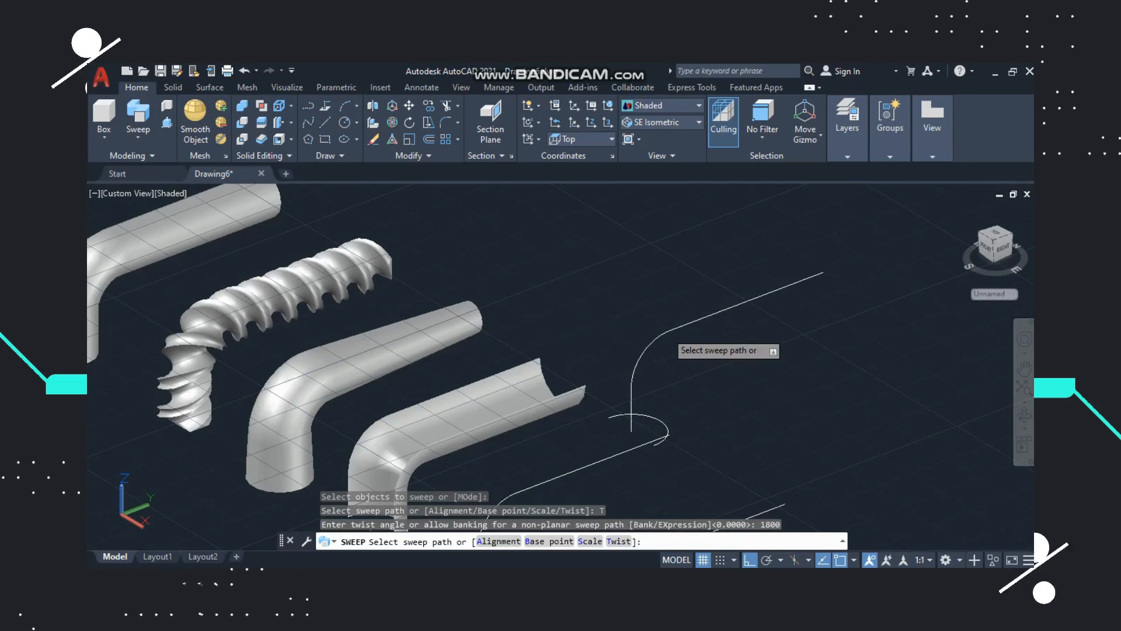
click(661, 341)
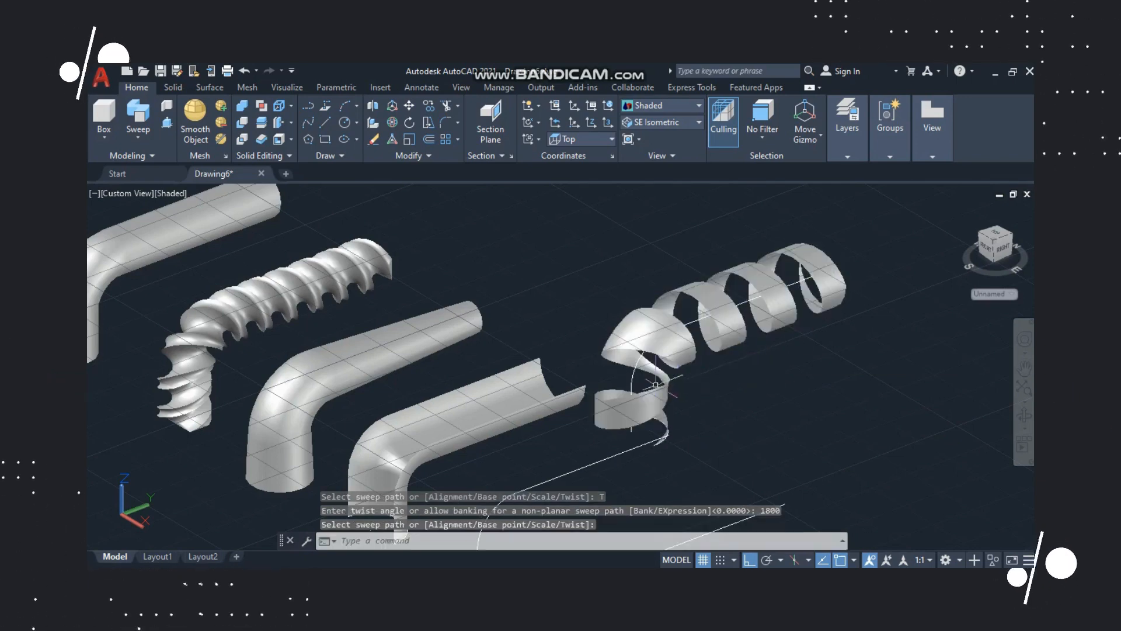
double_click(637, 380)
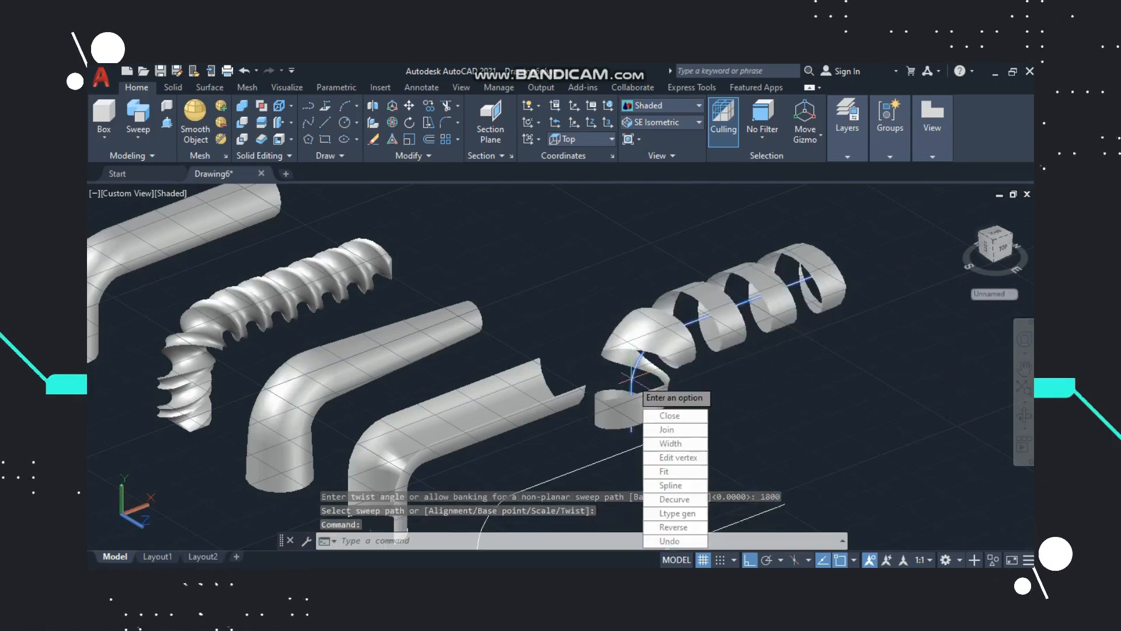
text(era)
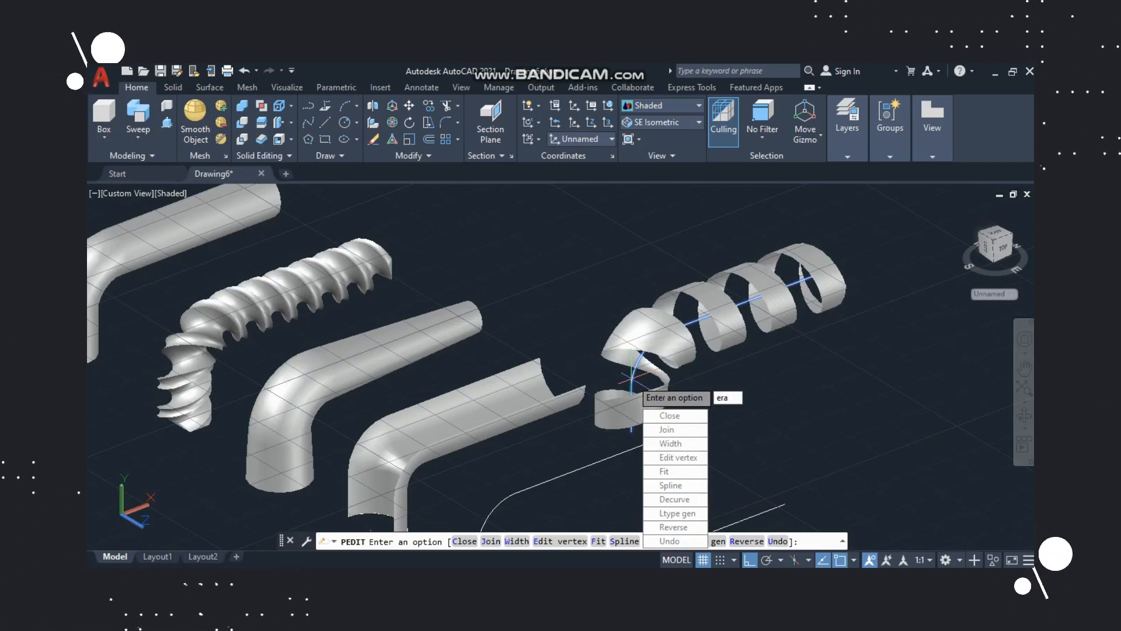
key(Return)
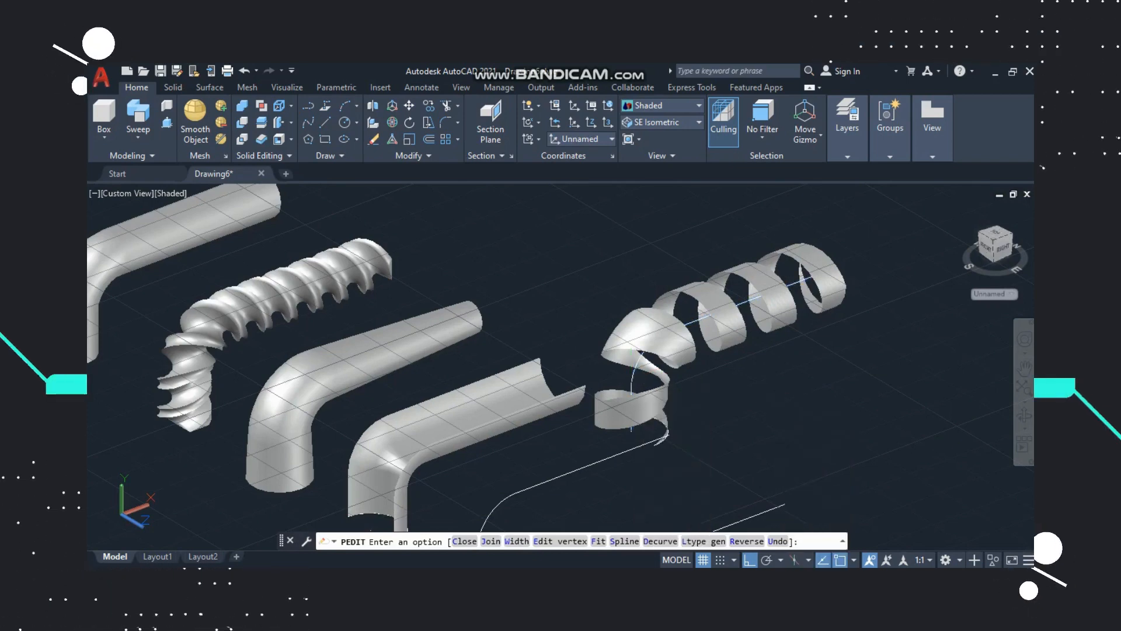
key(Escape)
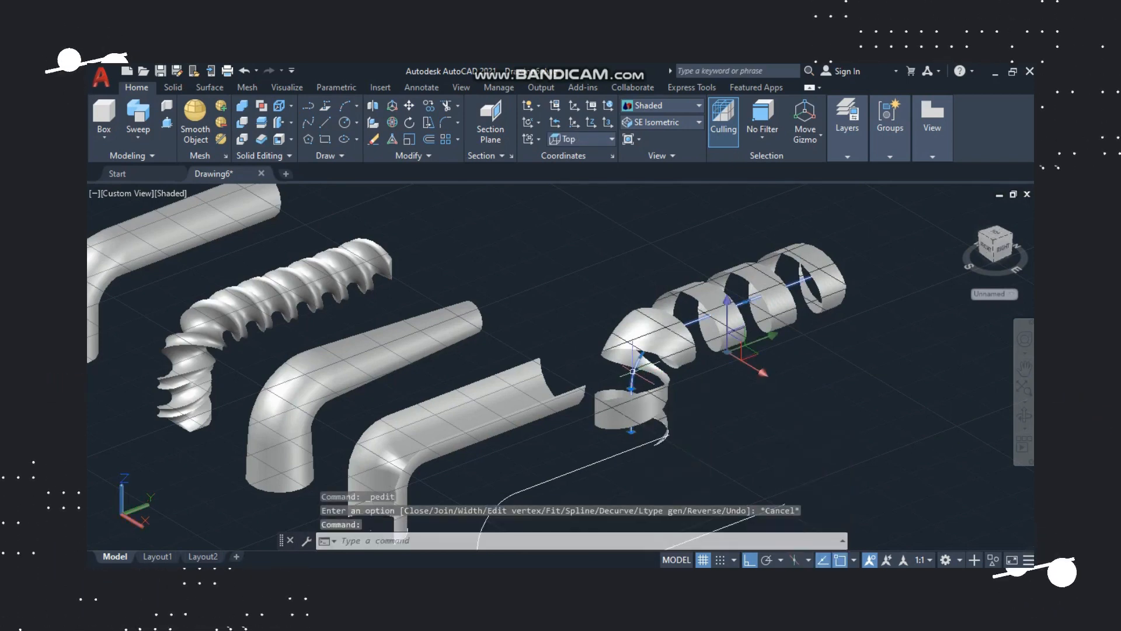
- Erase the leftover path line running through the twisted ribbon sweep
key(Delete)
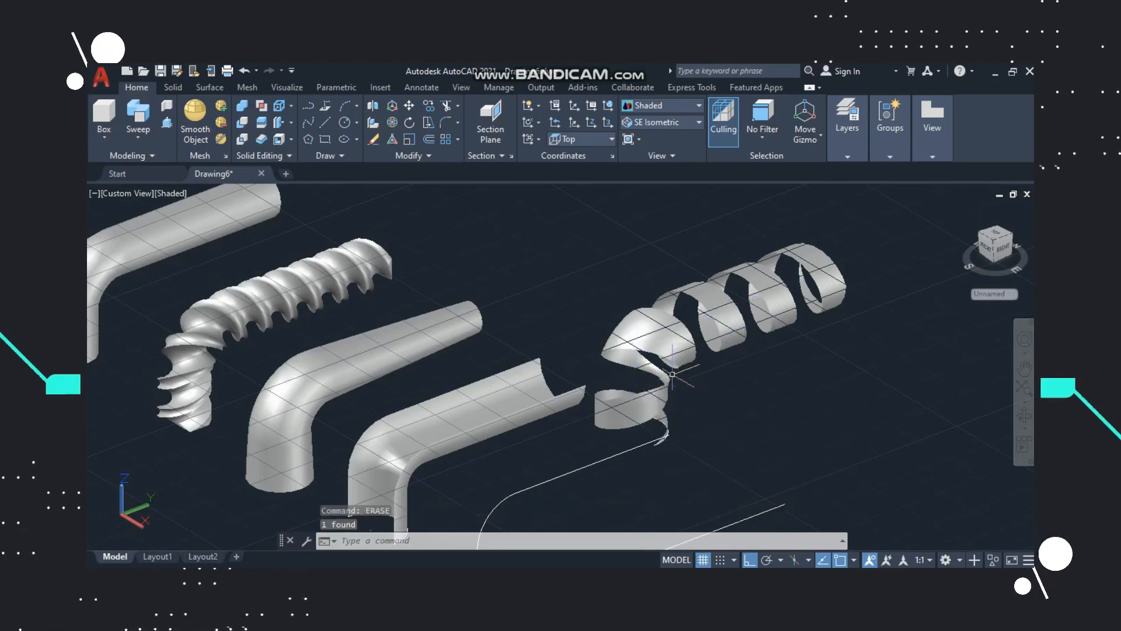
click(1025, 414)
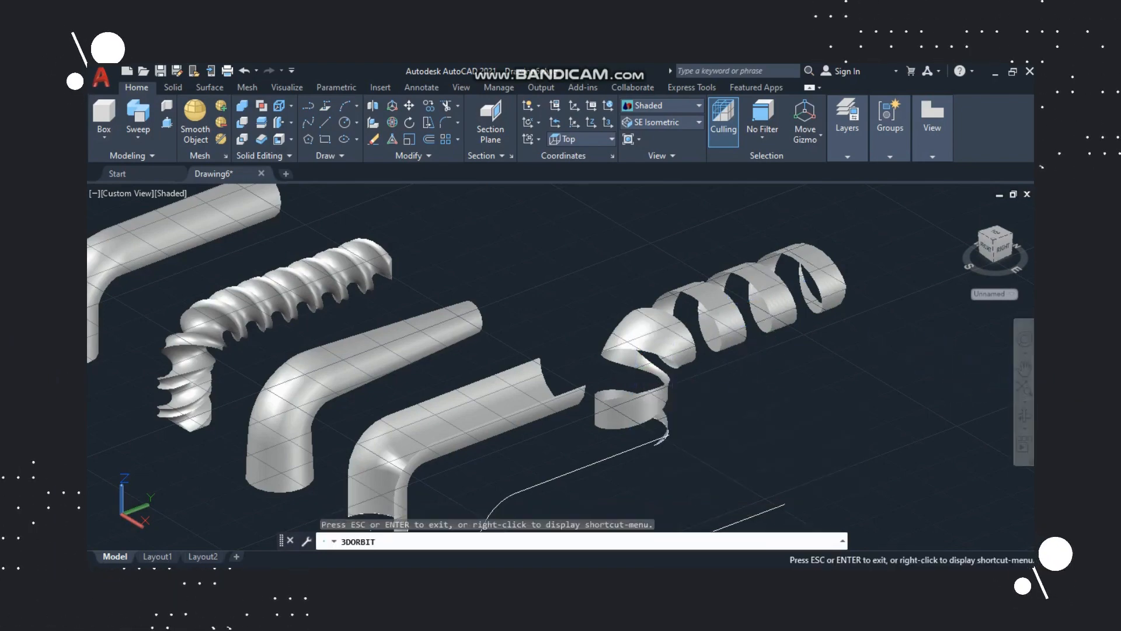
mouse_move(584, 373)
mouse_down()
mouse_move(759, 321)
mouse_move(589, 374)
mouse_move(432, 374)
mouse_move(450, 327)
mouse_move(473, 397)
mouse_move(572, 415)
mouse_move(584, 380)
mouse_up()
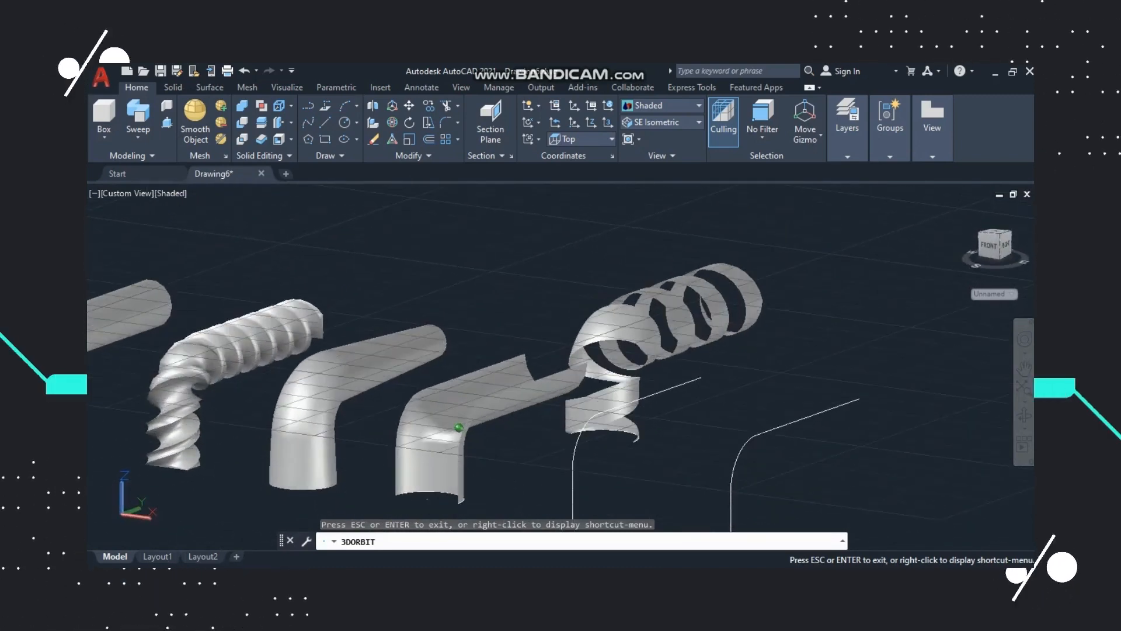
key(Escape)
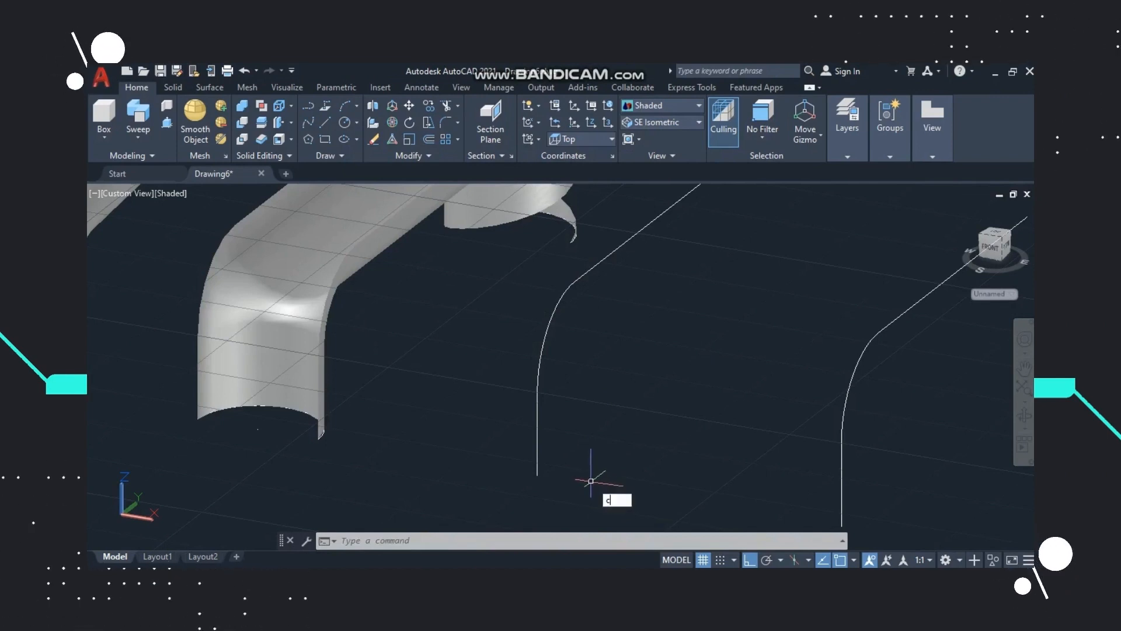
- Draw a circle of radius 5 centred on the lower endpoint of the next free path
key(Return)
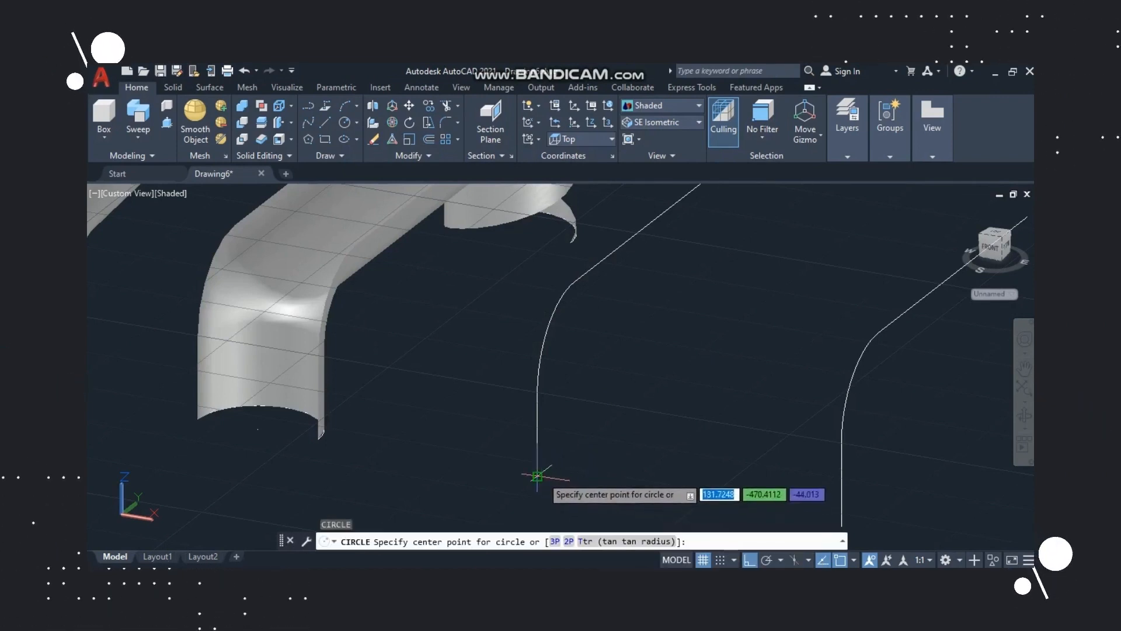
click(537, 475)
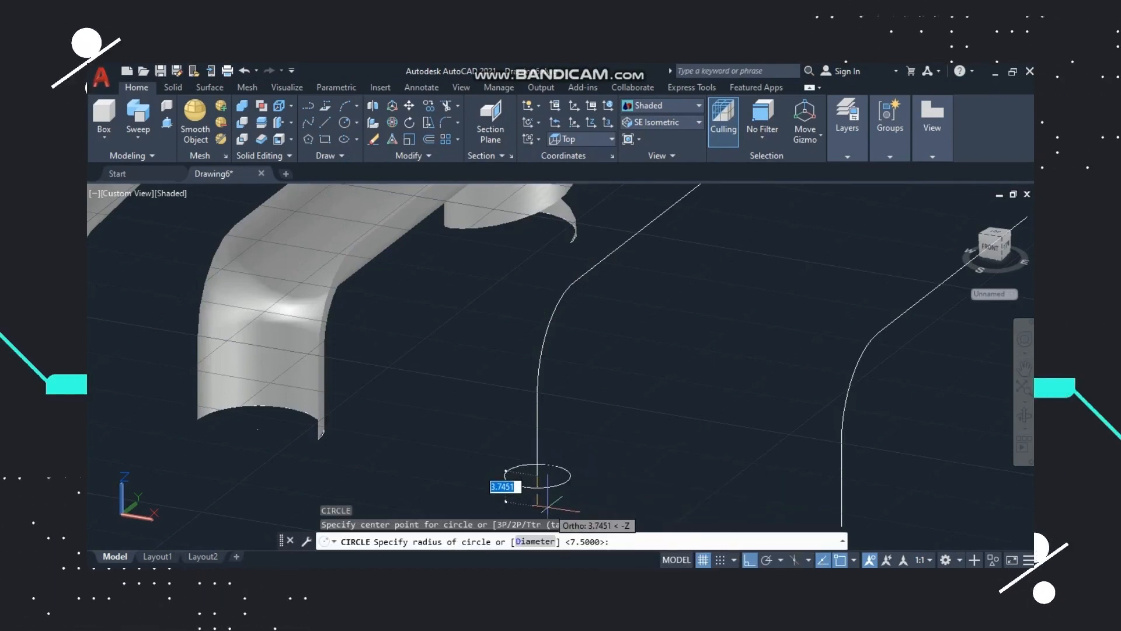
key(Return)
text(c)
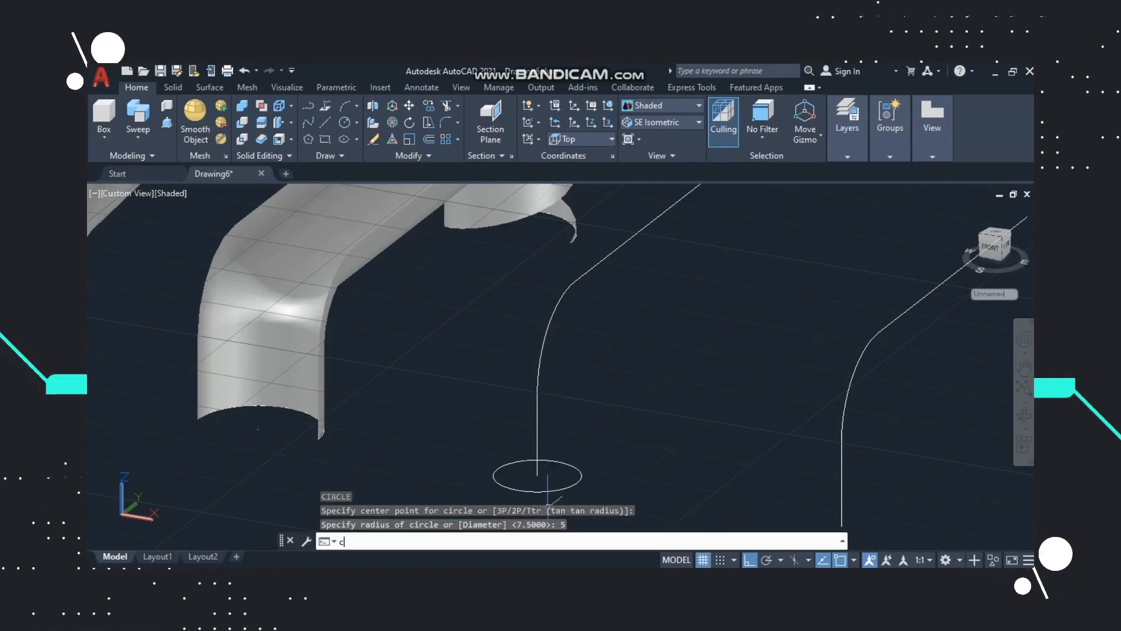
key(Escape)
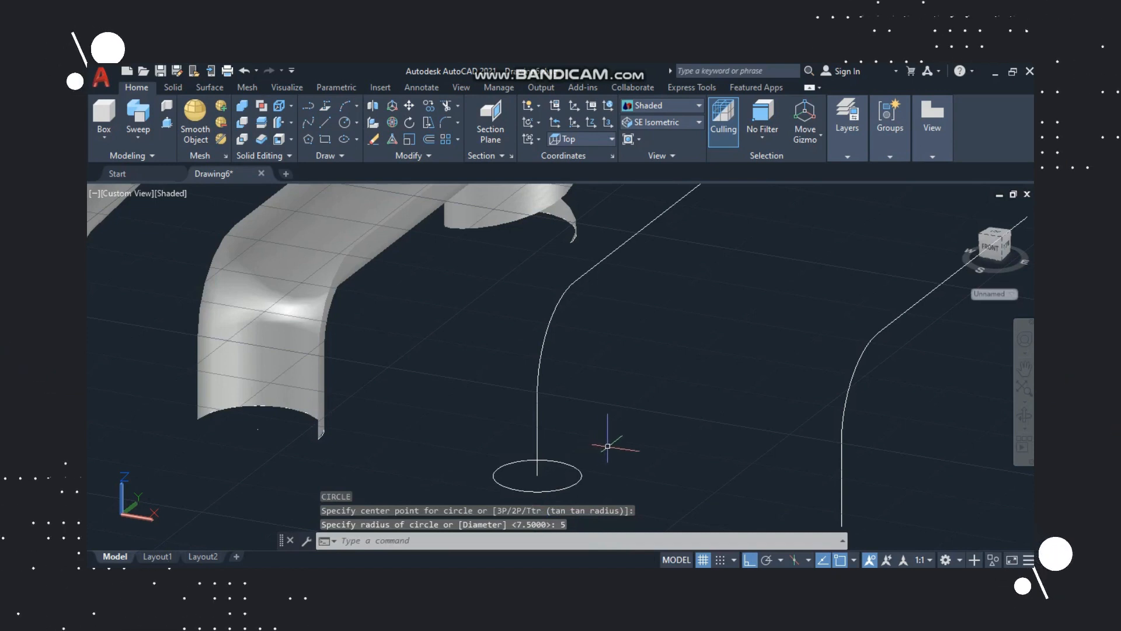
- Draw a circle of radius 2.5 centred on the front quadrant point of the radius 5 circle
text(c)
key(Return)
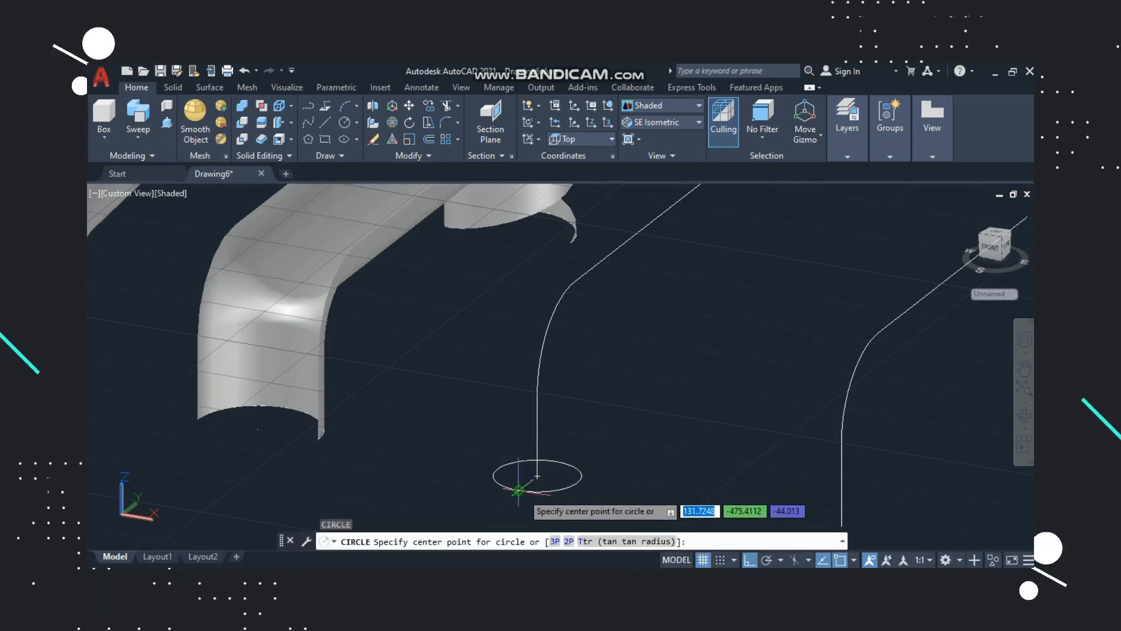
click(518, 489)
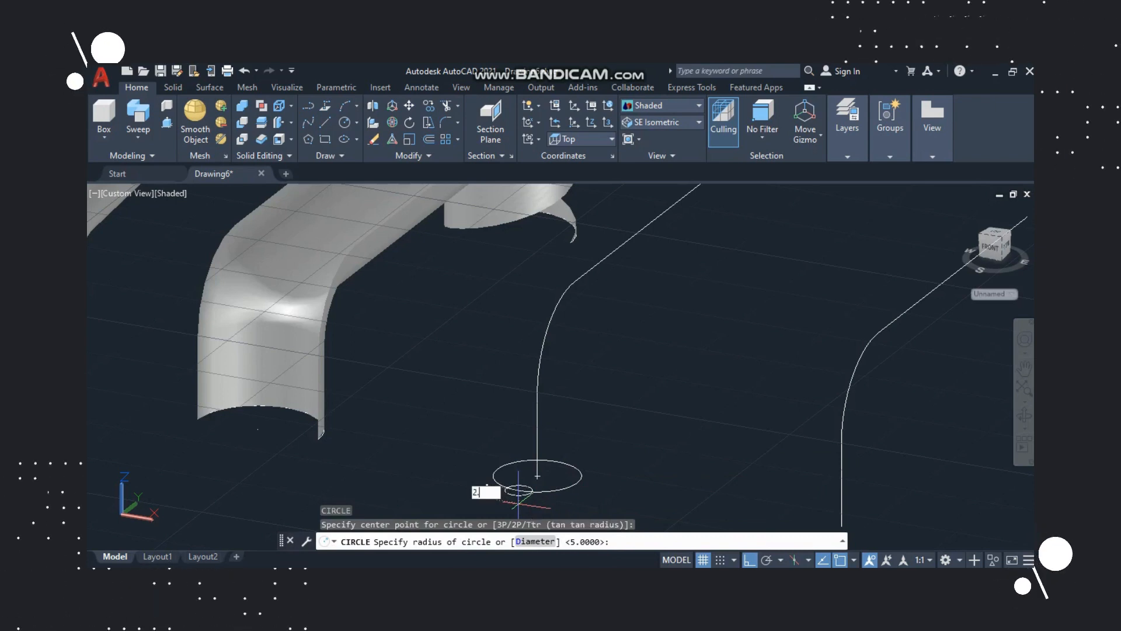
key(Return)
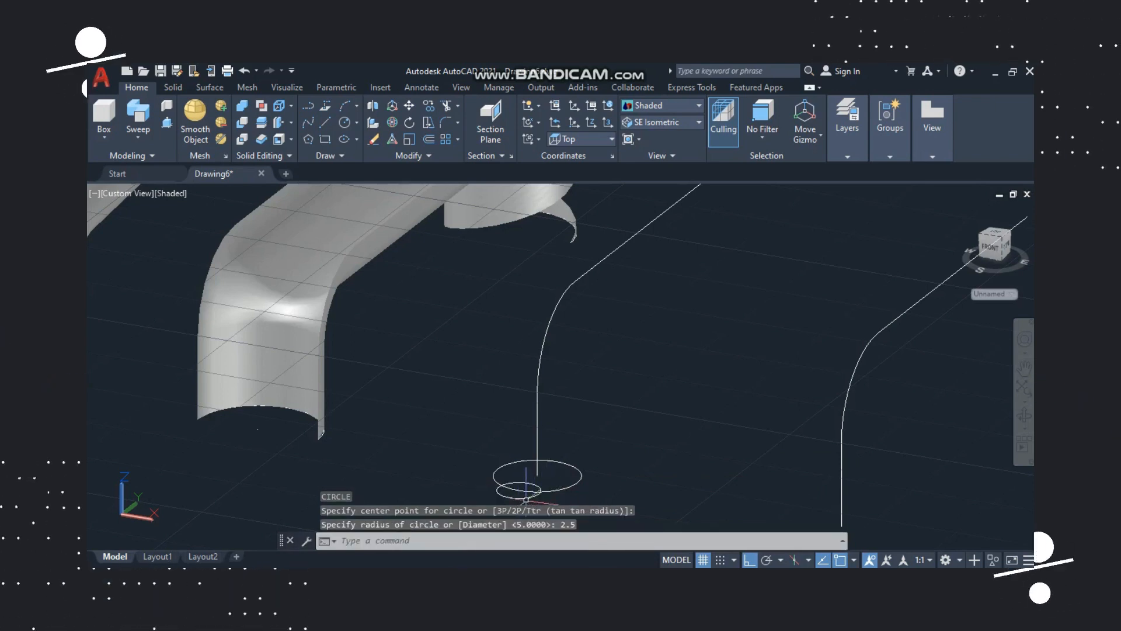
- Create a polar array of 6 copies of the radius 2.5 circle over 360 degrees around the path's lower endpoint
text(a)
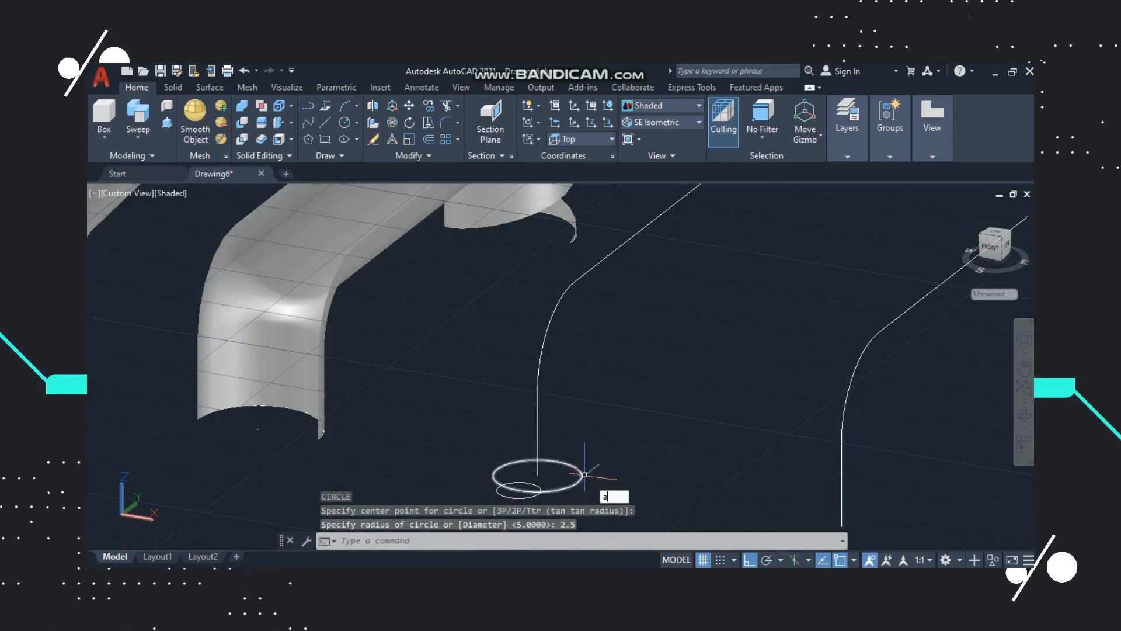
text(rr)
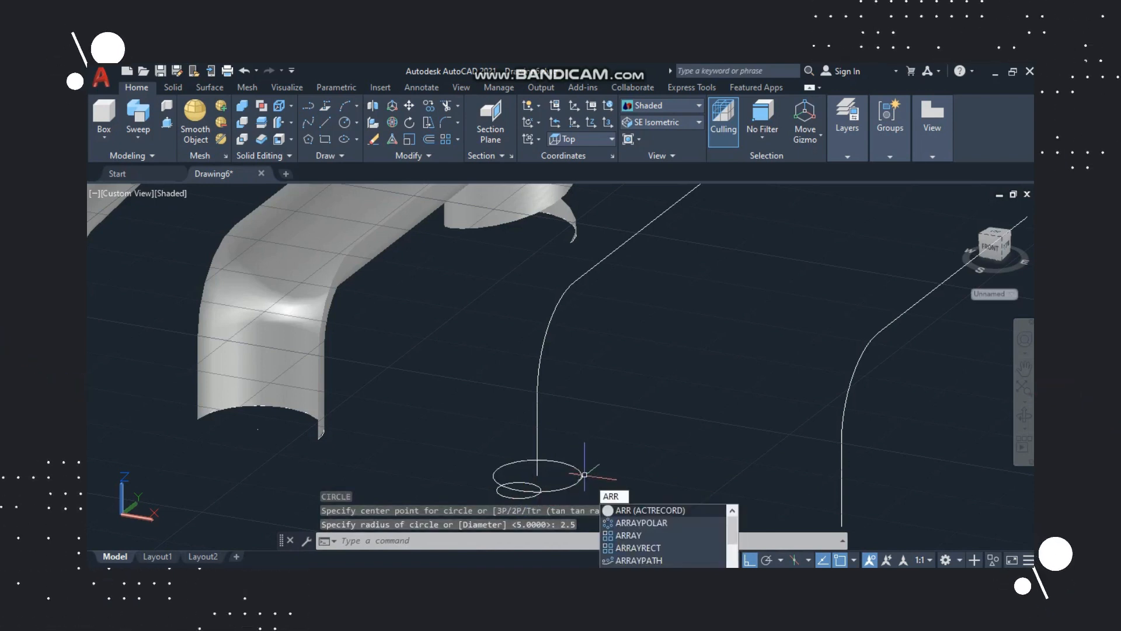
text(ay)
key(Return)
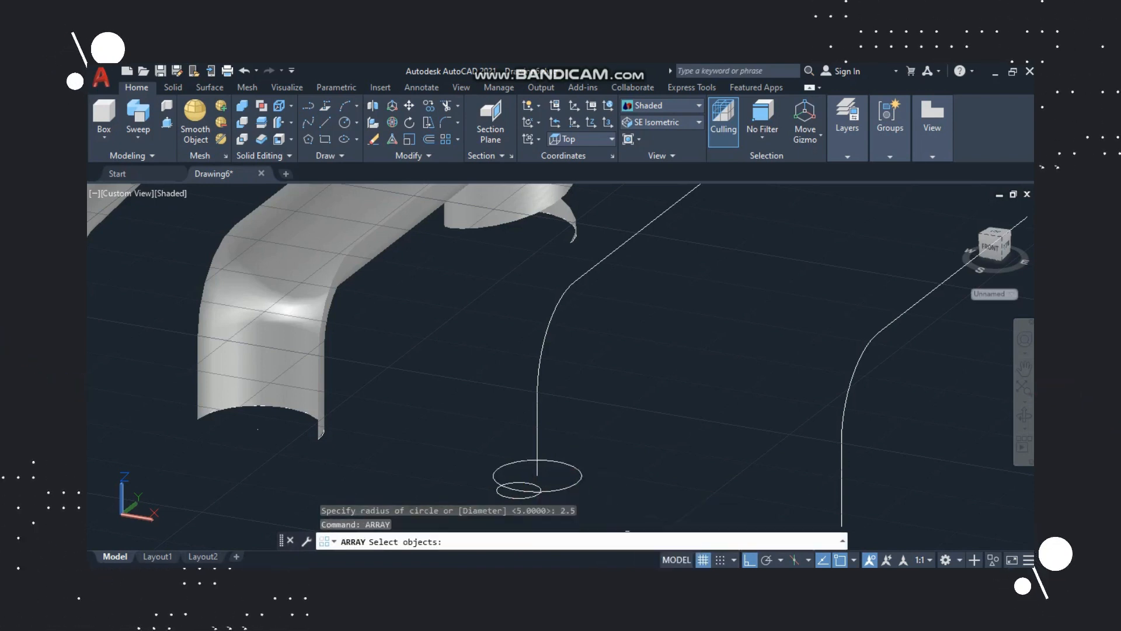
click(529, 496)
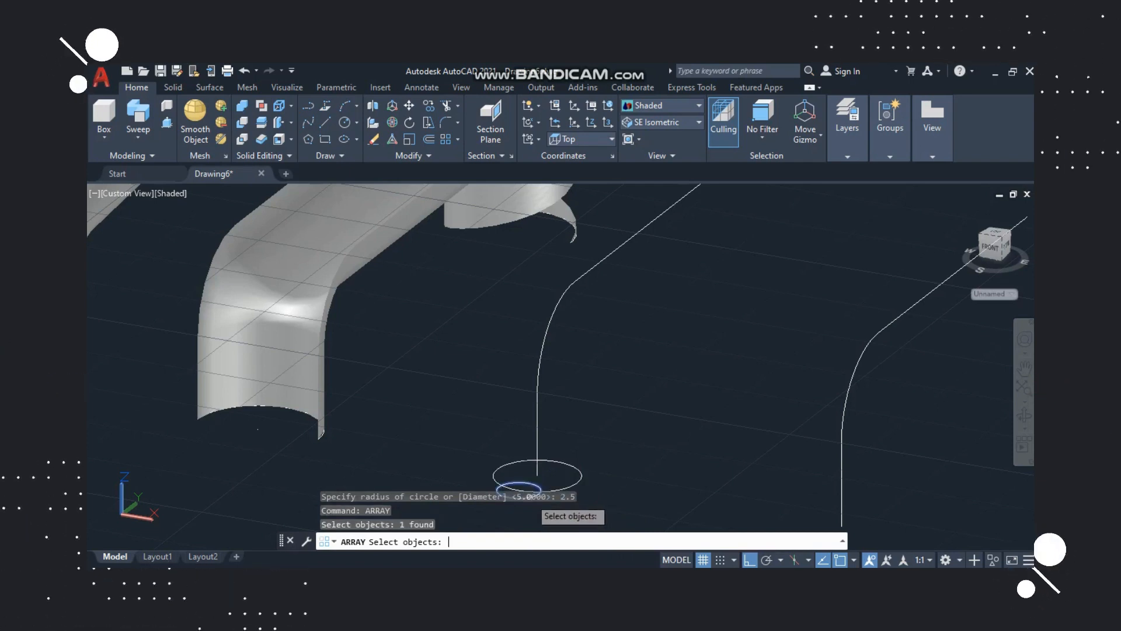
key(Return)
click(552, 560)
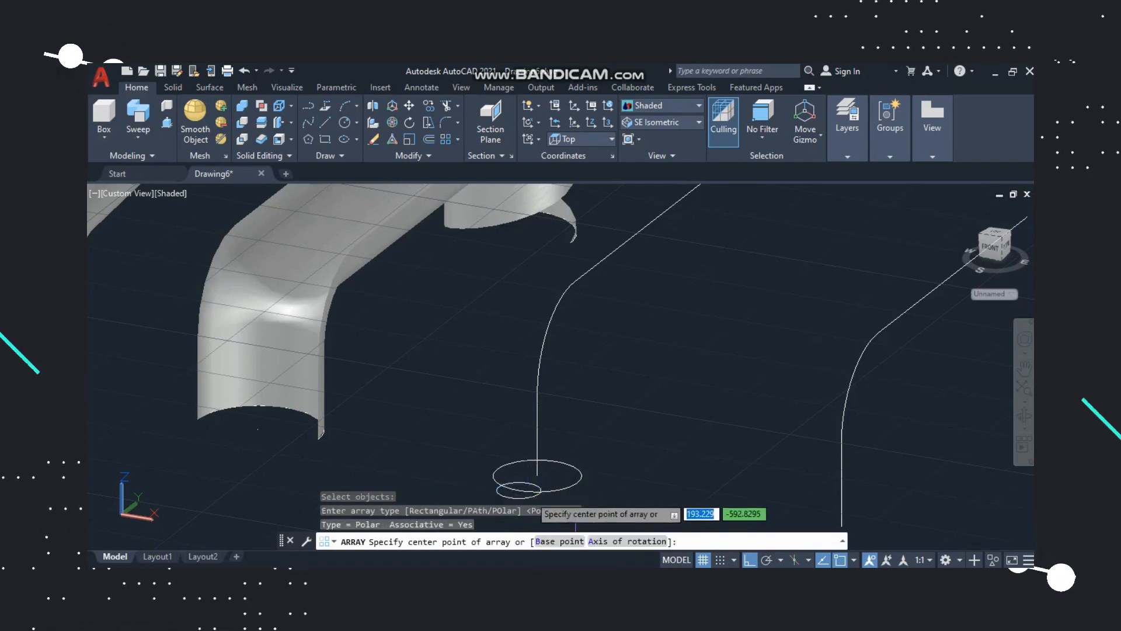
click(537, 475)
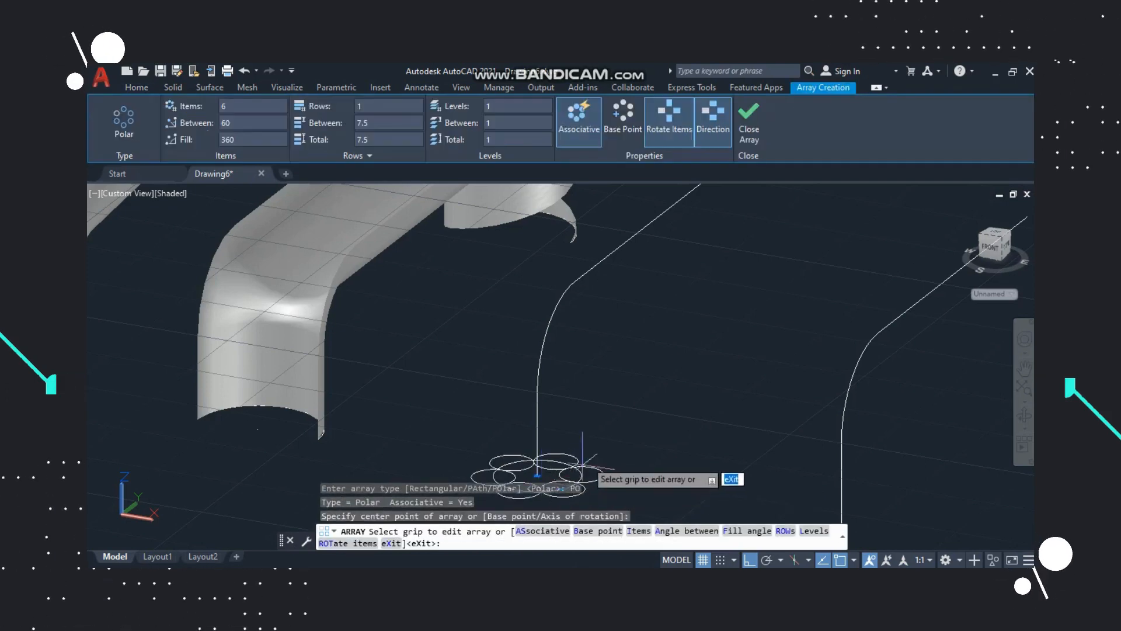
scroll(594, 444, down, 3)
scroll(580, 469, up, 2)
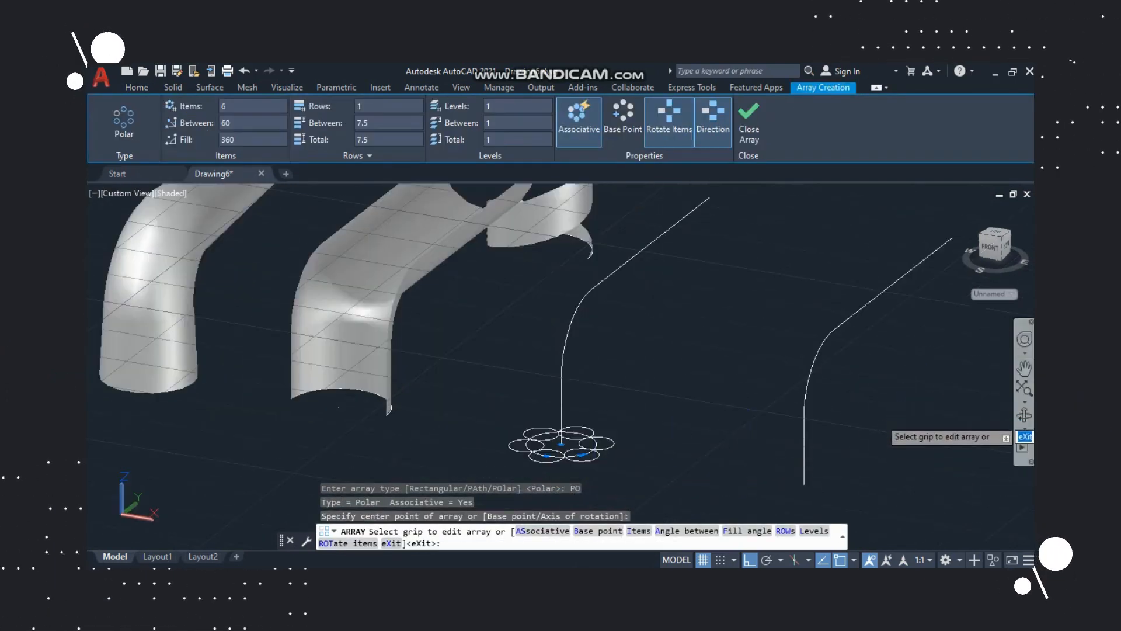
click(1025, 416)
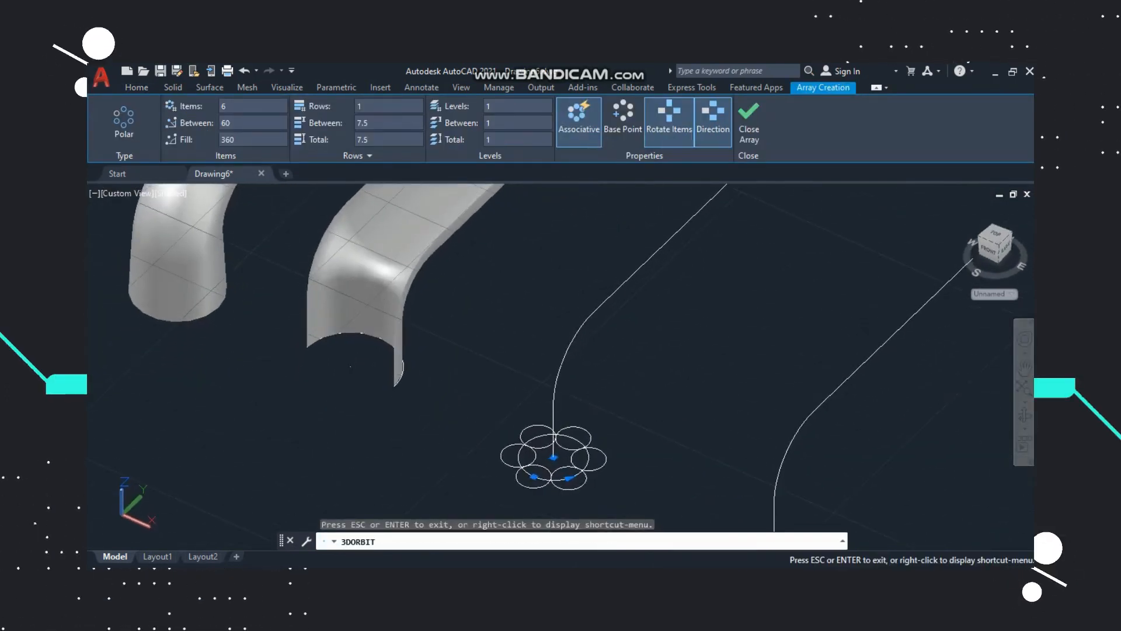
key(Escape)
scroll(704, 455, down, 4)
scroll(698, 444, up, 4)
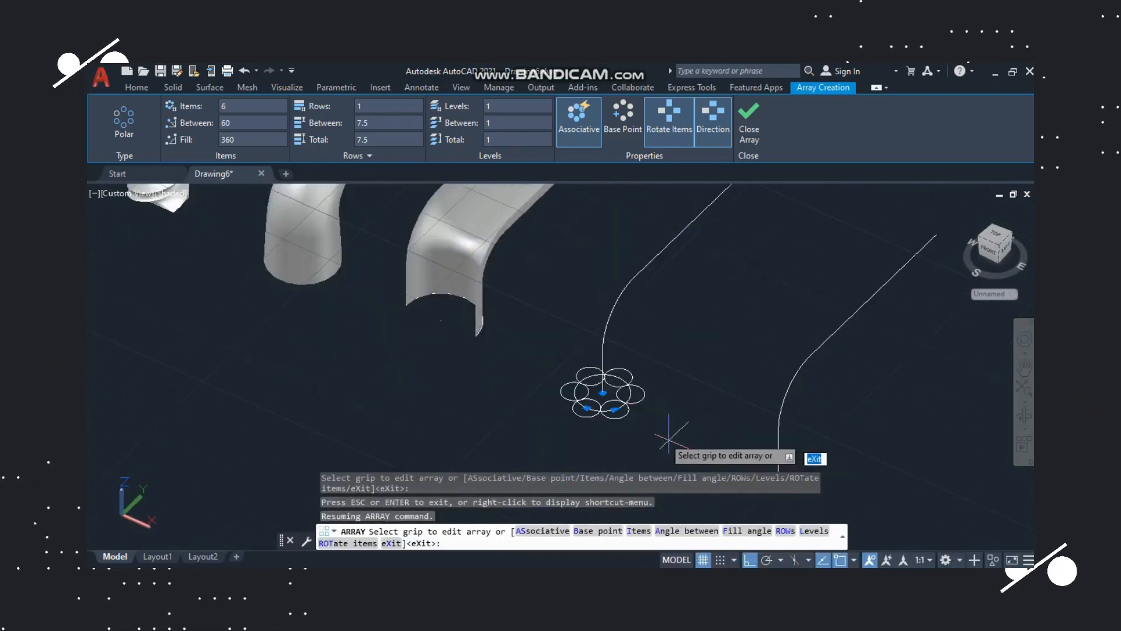
key(Return)
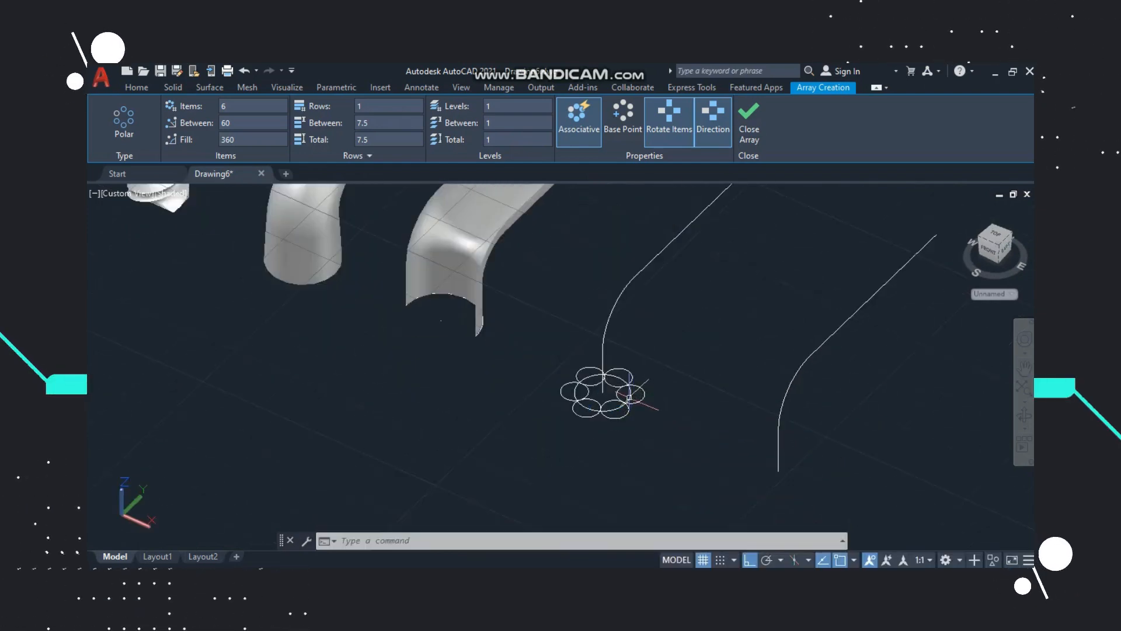
- Erase the radius 5 circle inside the ring of arrayed circles
click(631, 396)
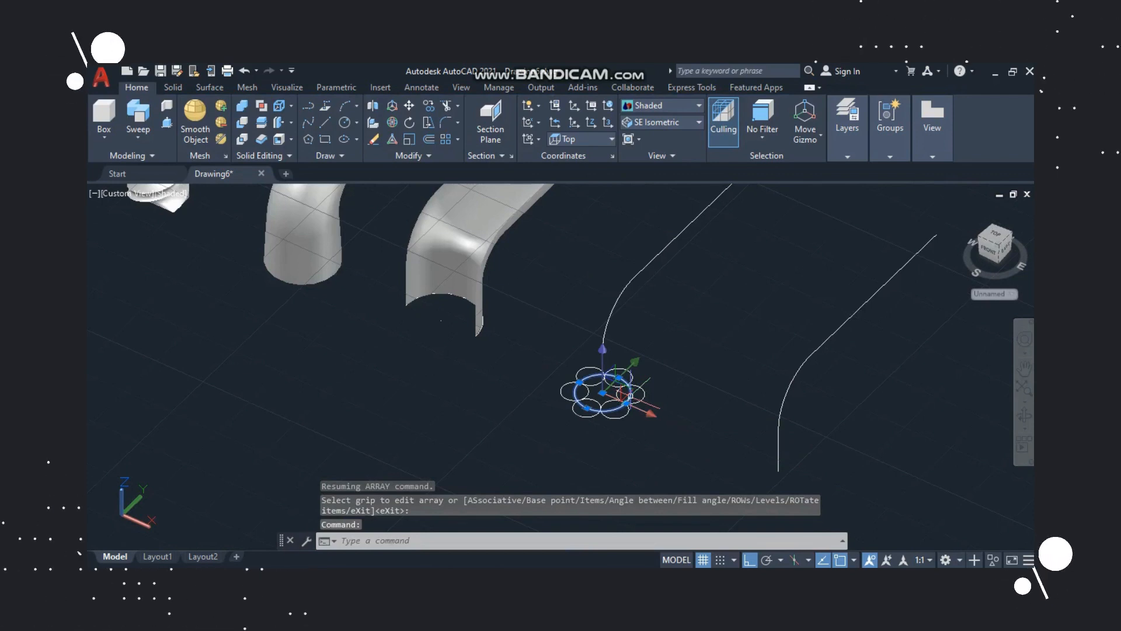
text(era)
key(Return)
scroll(573, 400, up, 3)
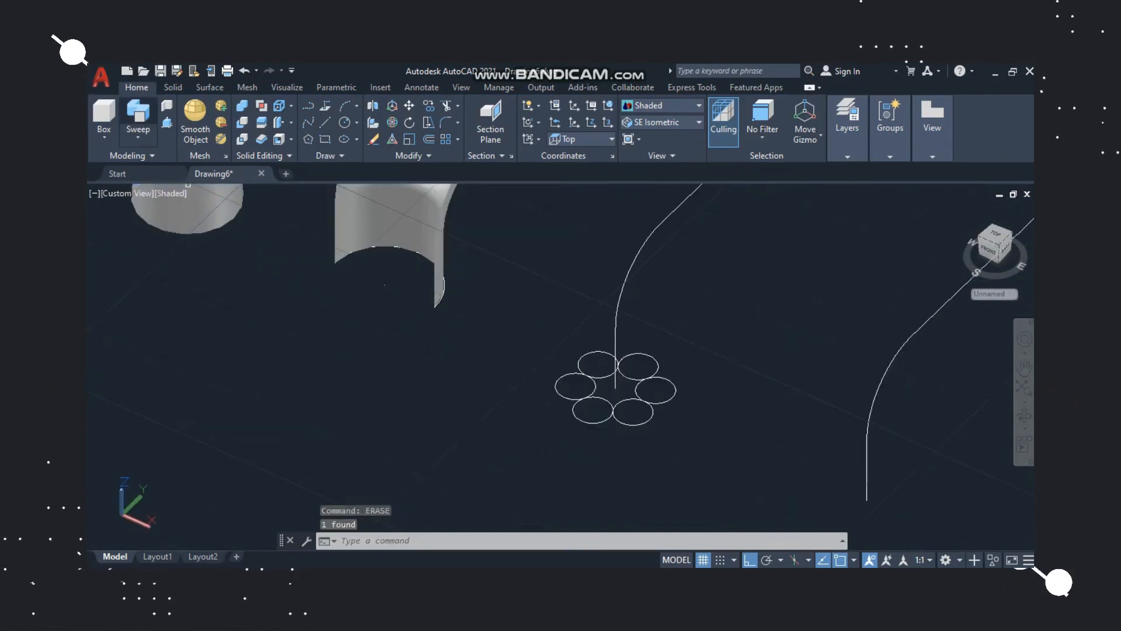
click(138, 113)
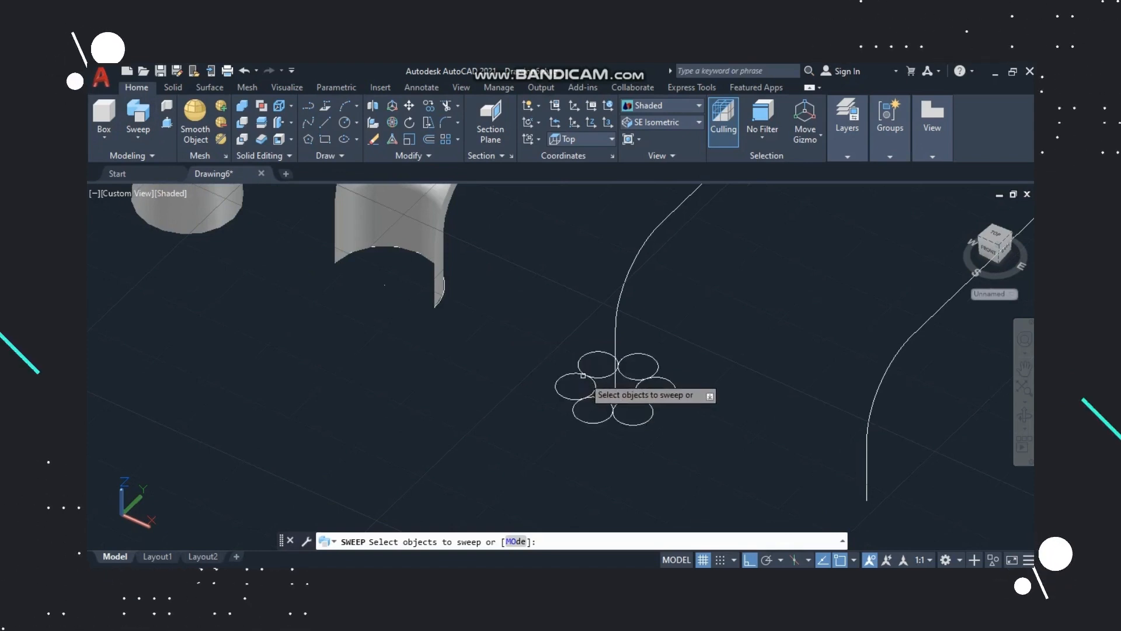
click(583, 375)
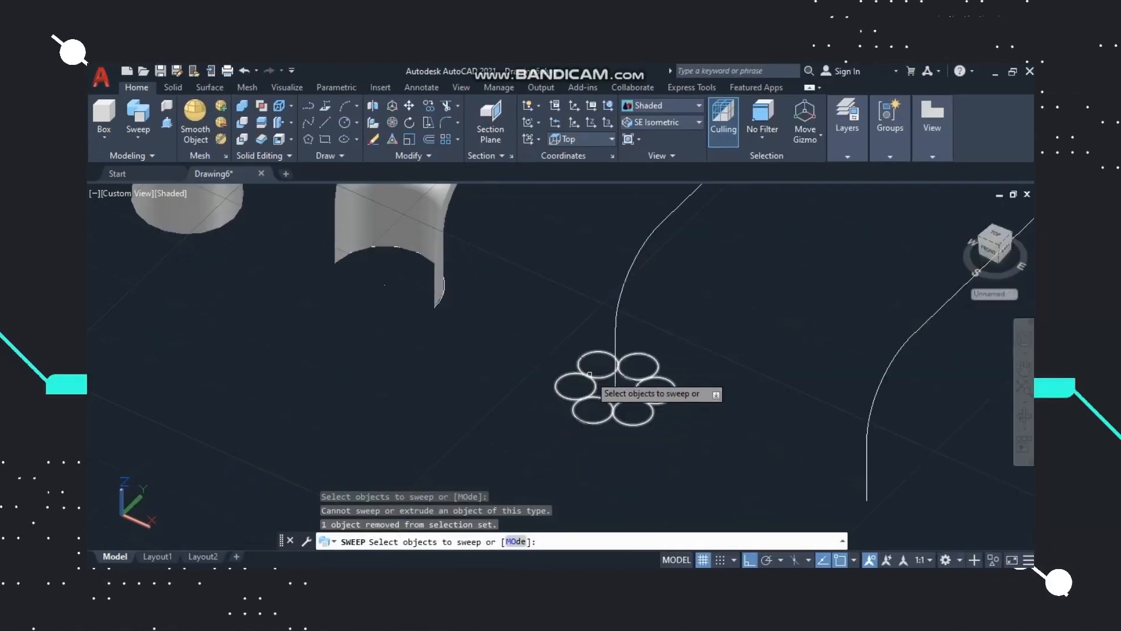
key(Escape)
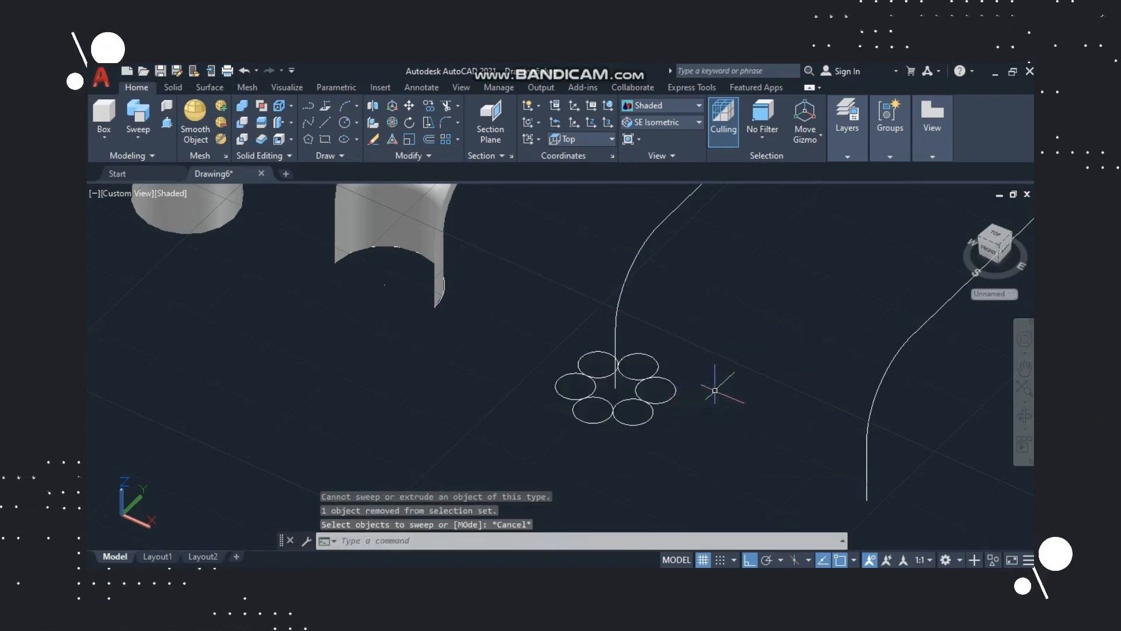
- Explode the polar array into six separate circles
text(ex)
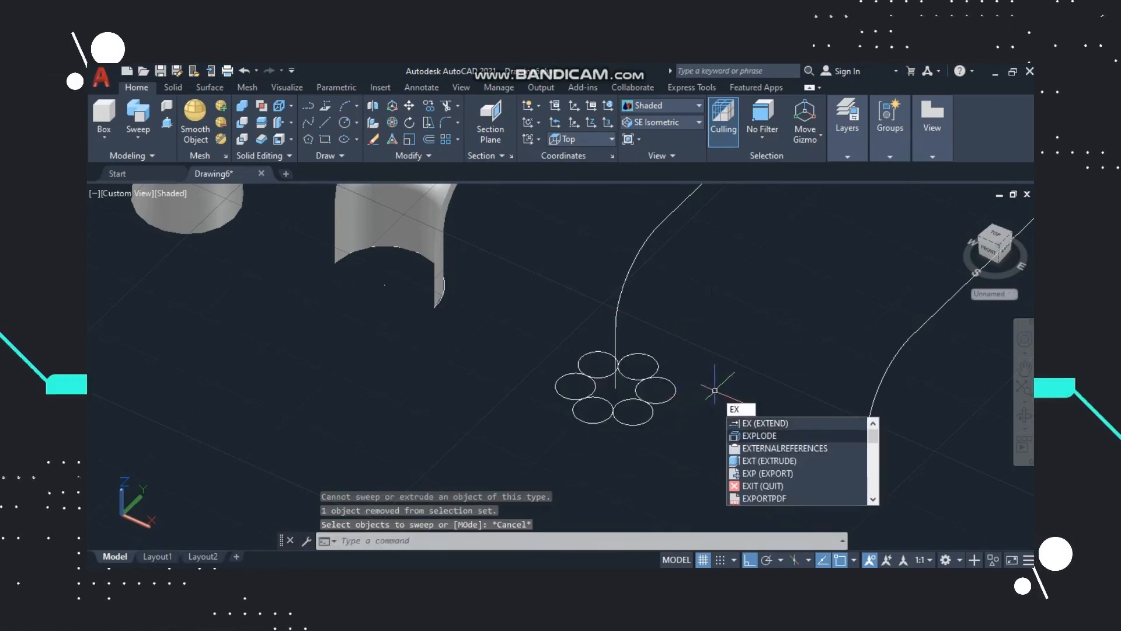
key(Return)
click(653, 401)
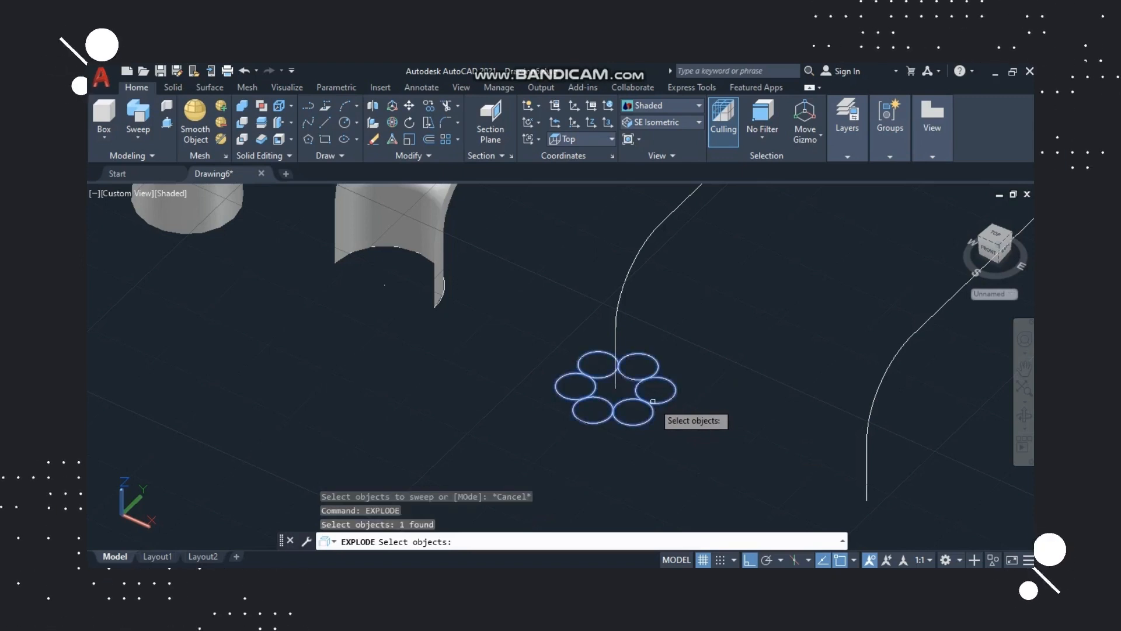
key(Return)
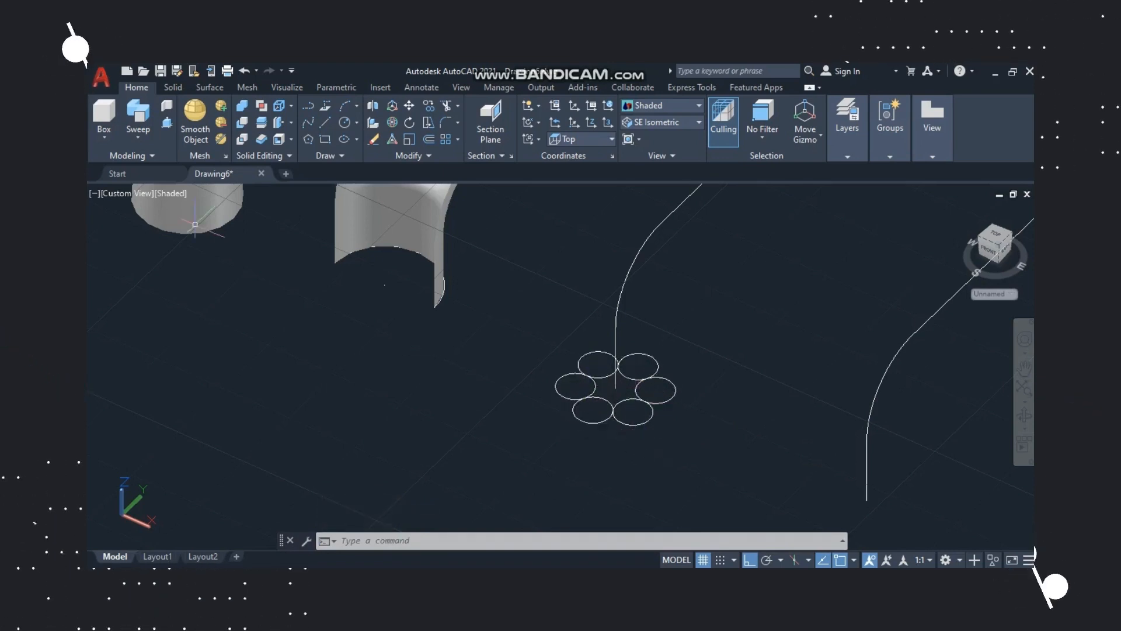
- Sweep the six exploded circles along the filleted path rising from their centre with a twist angle of 1080
click(137, 114)
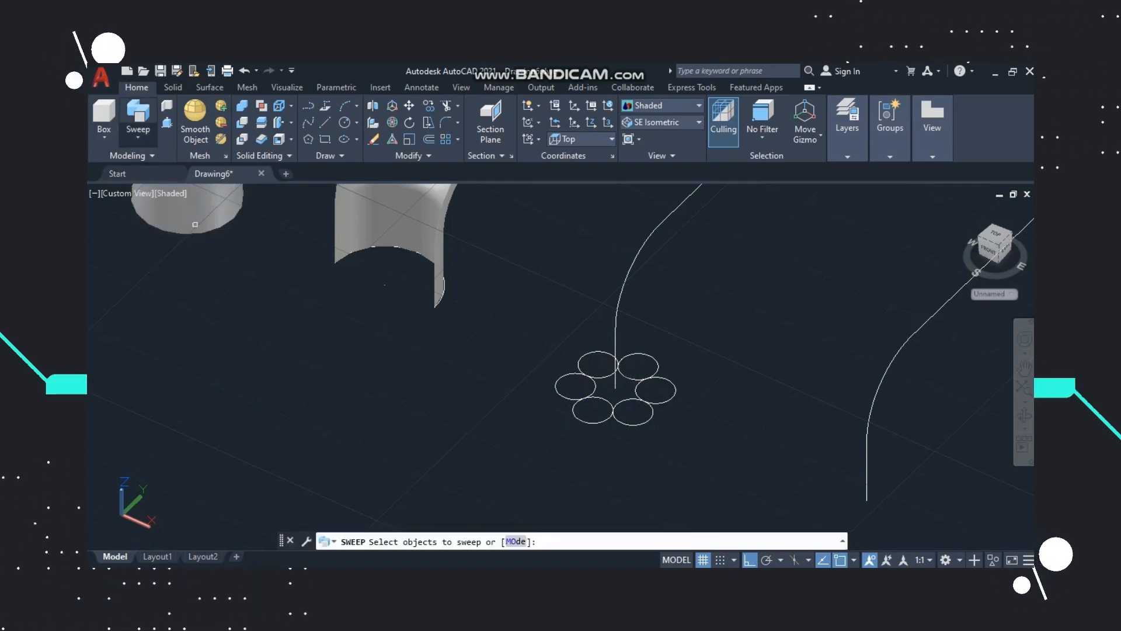
click(588, 420)
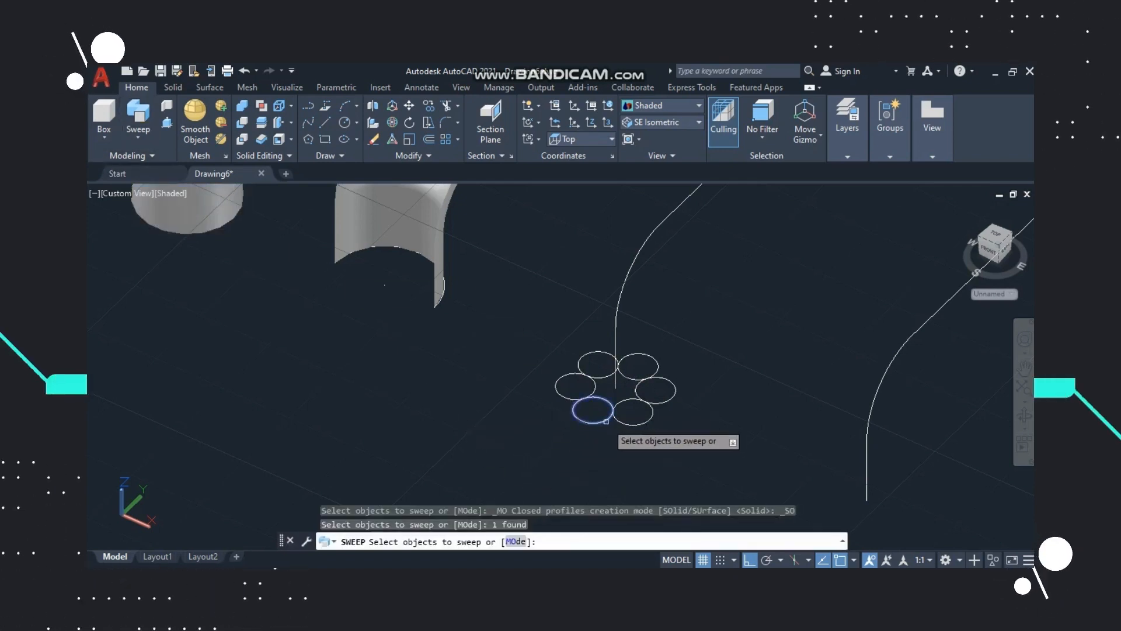
click(650, 407)
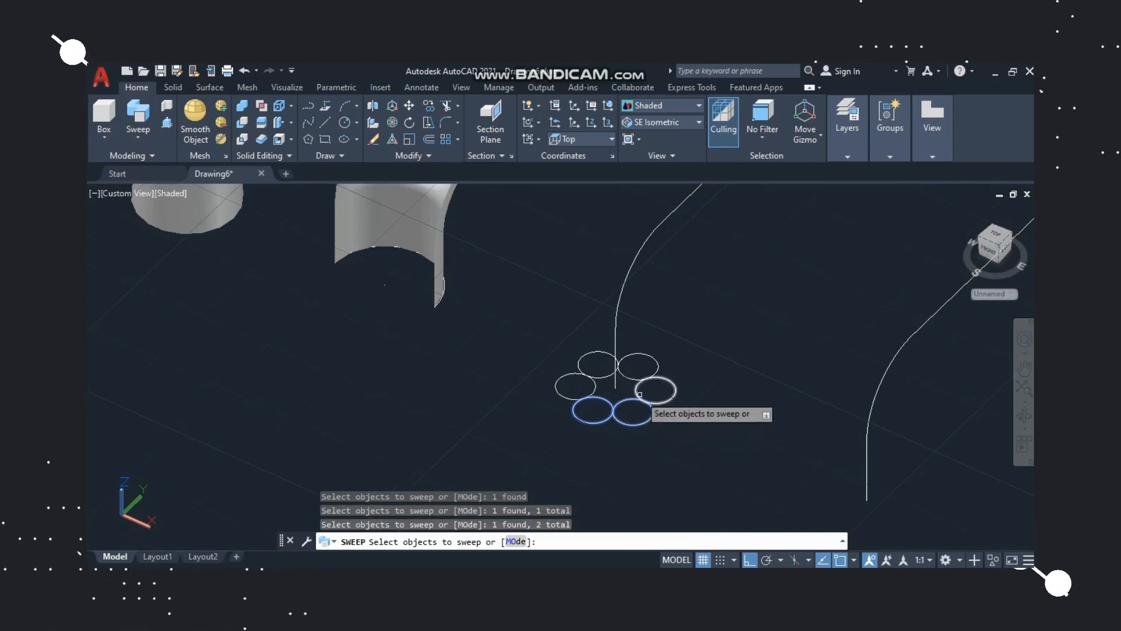
click(635, 384)
click(634, 377)
click(582, 375)
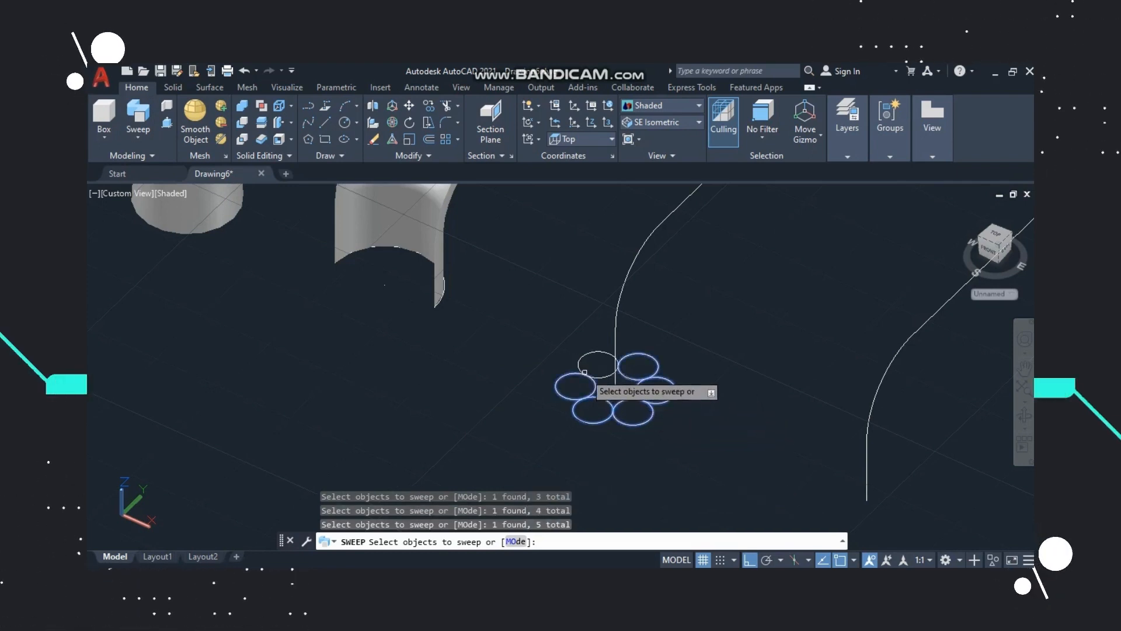
click(579, 365)
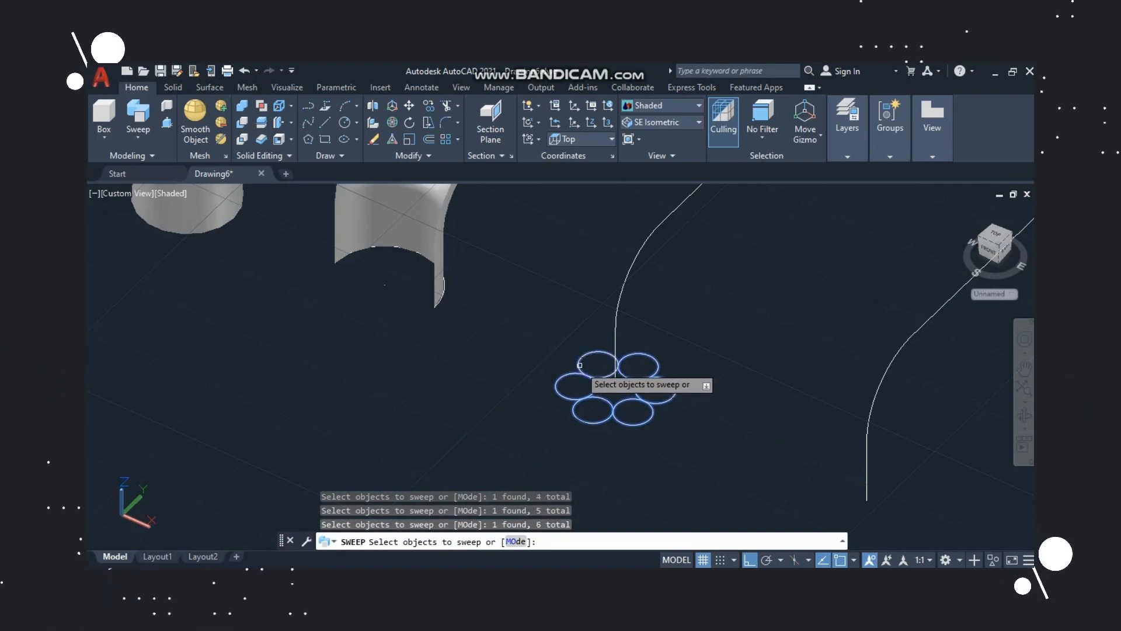
key(Return)
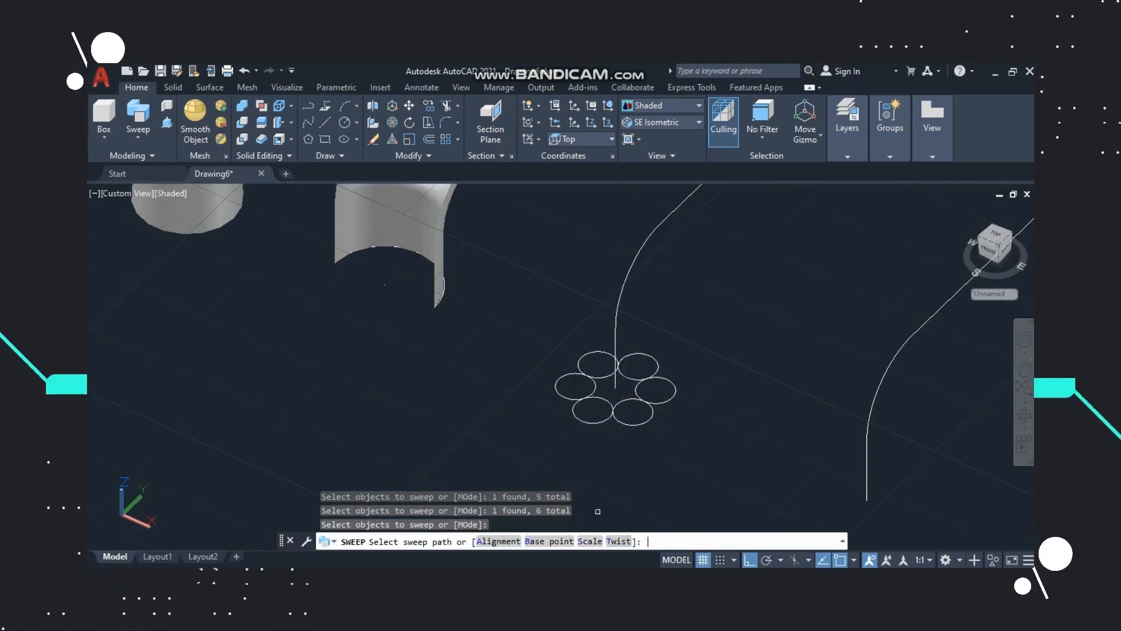
text(T)
key(Return)
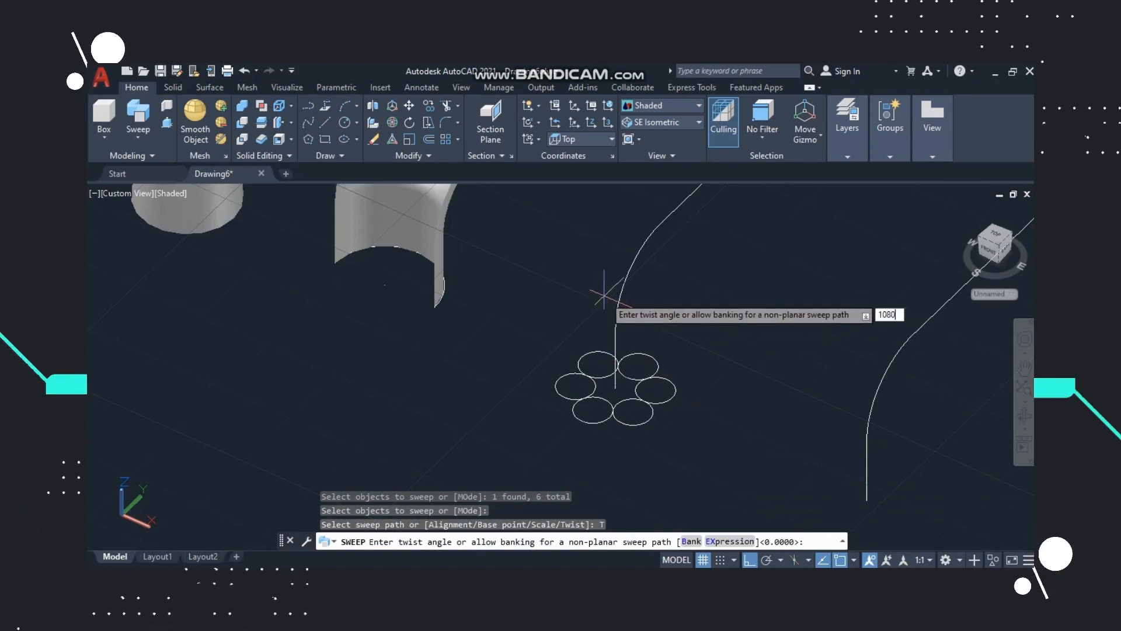
key(Return)
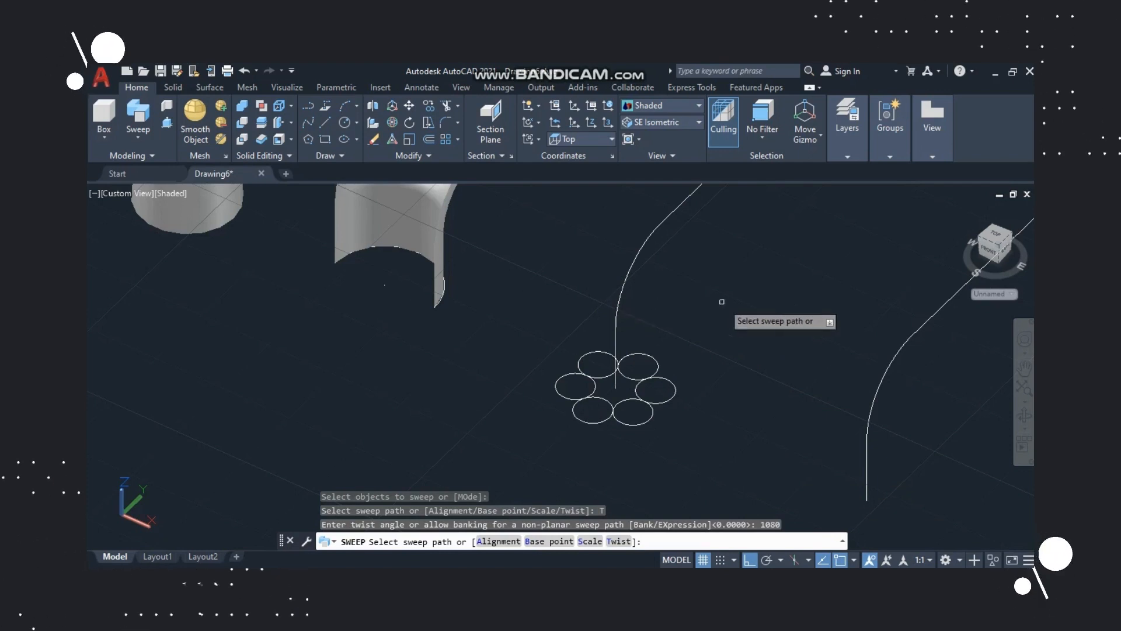
scroll(733, 318, down, 3)
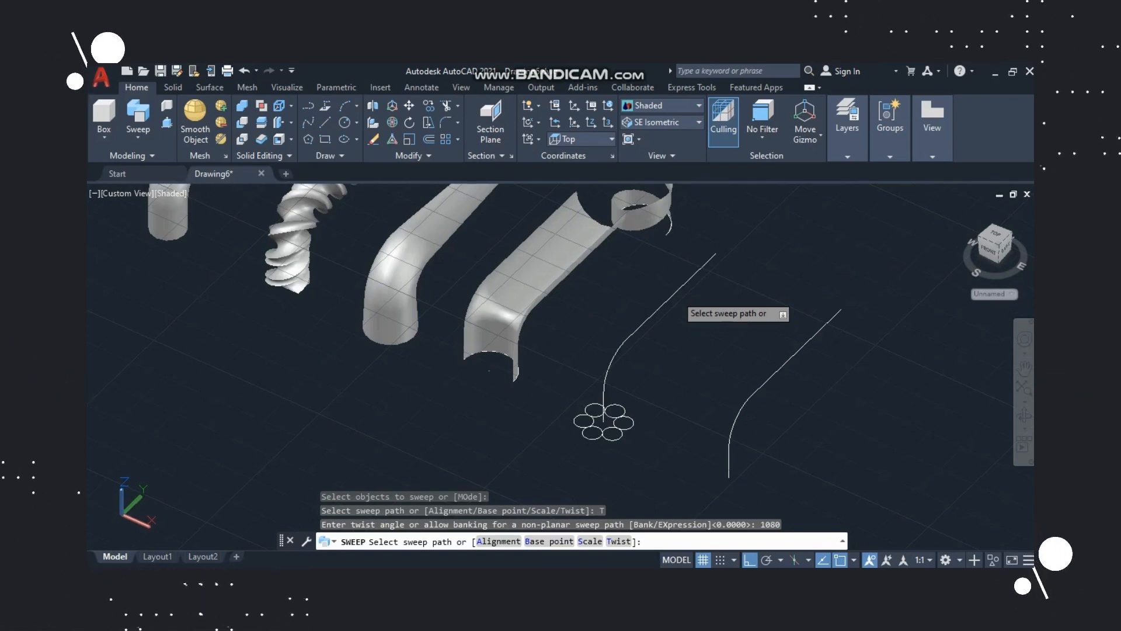
scroll(681, 351, down, 2)
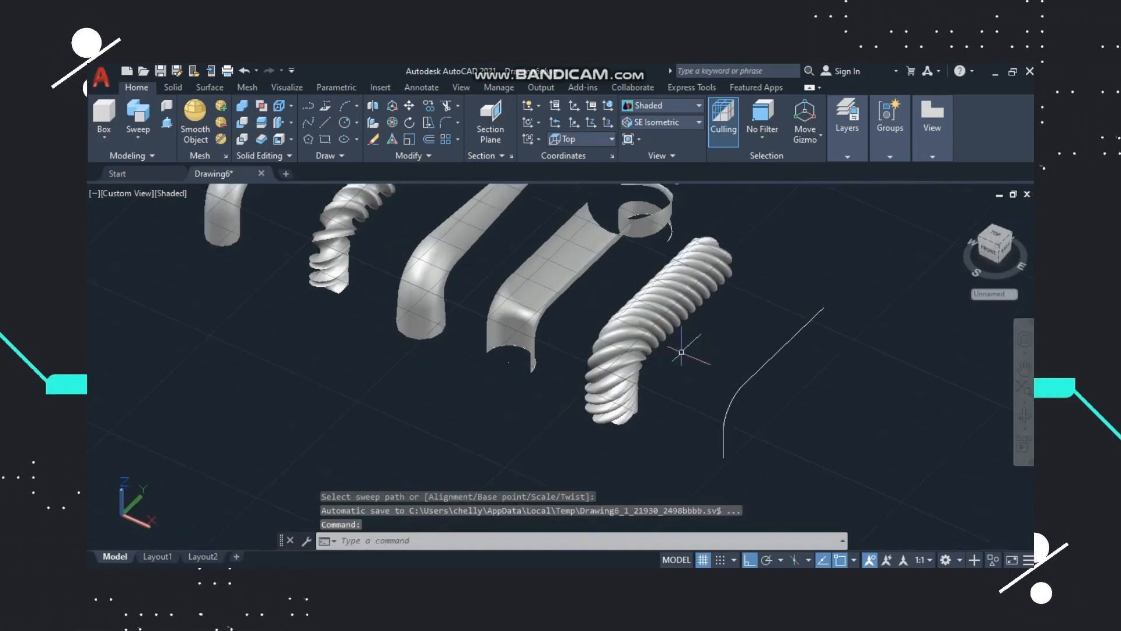
scroll(726, 400, up, 4)
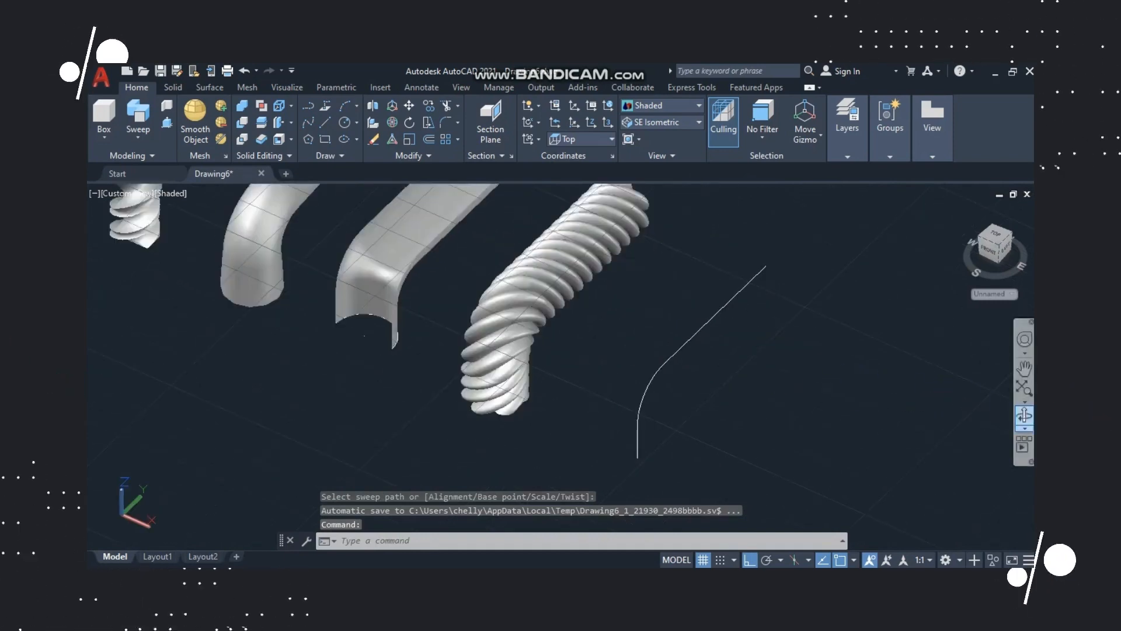
click(1024, 416)
drag(654, 435, 479, 341)
shift+middle_drag(479, 341, 512, 380)
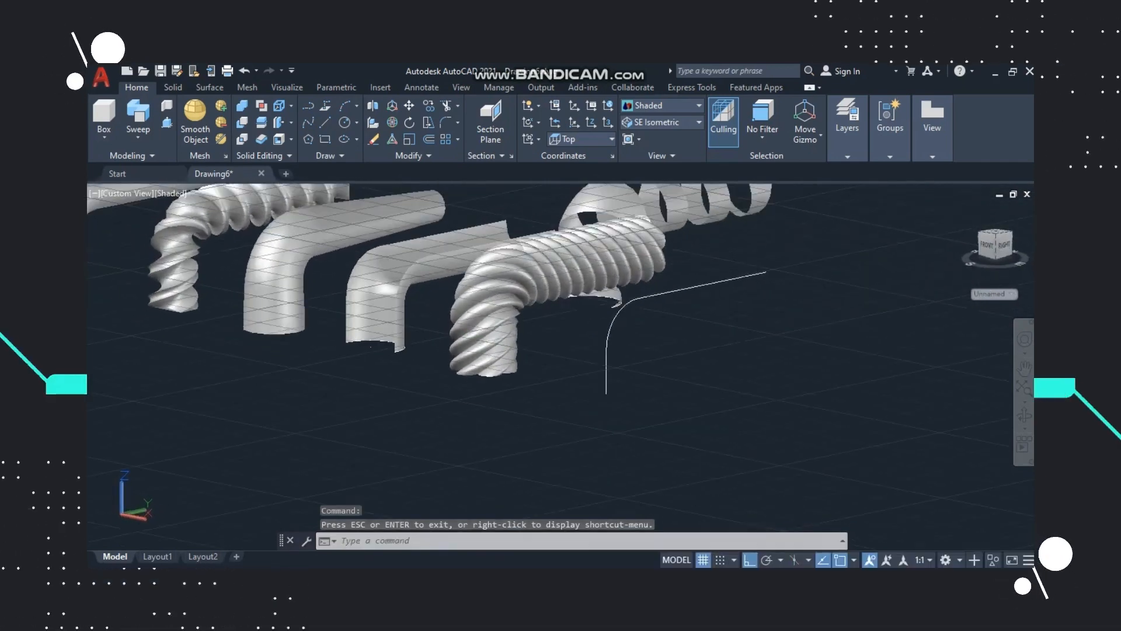